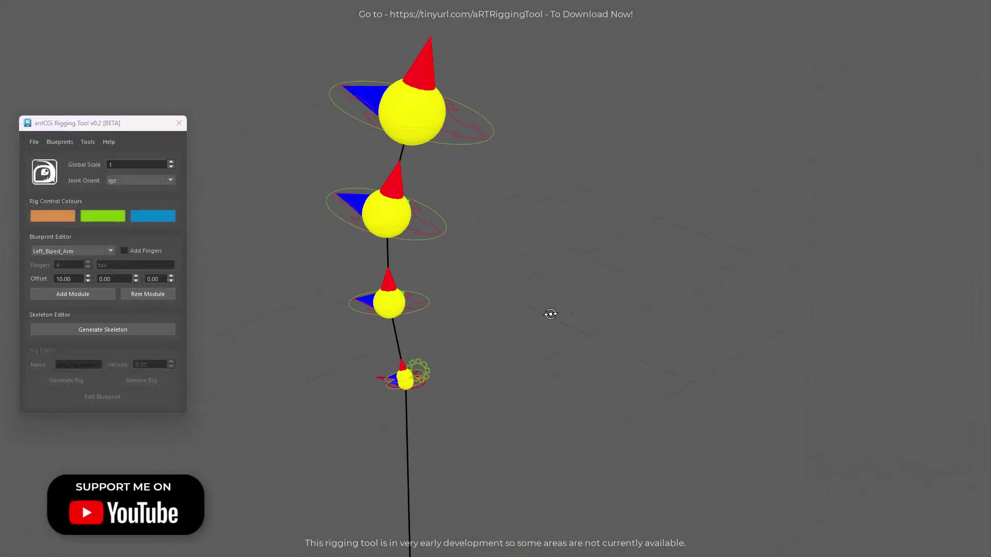
Step: Add two Left_Arachnid_Leg modules to the pelvis and rotate them to point in different directions
drag(590, 164, 591, 165)
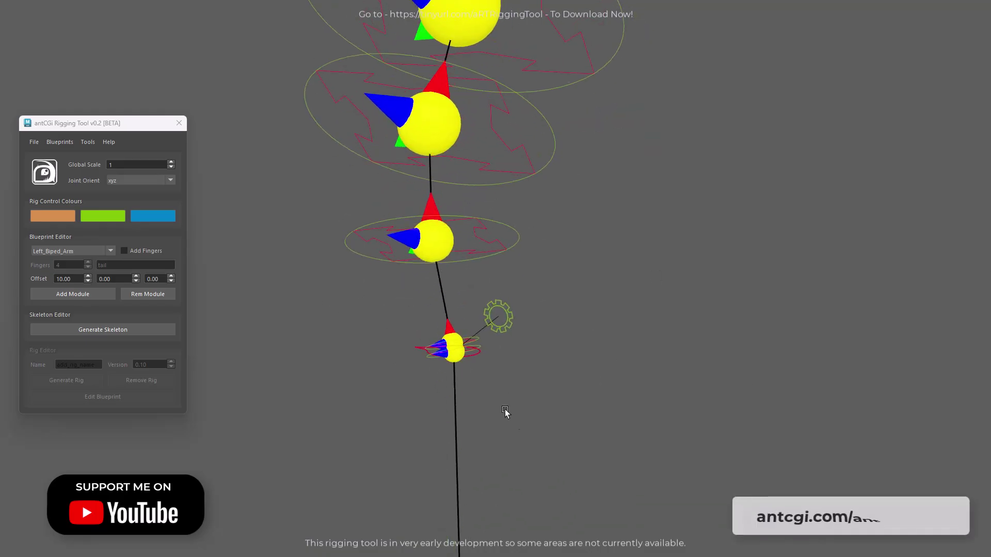
click(110, 251)
click(85, 304)
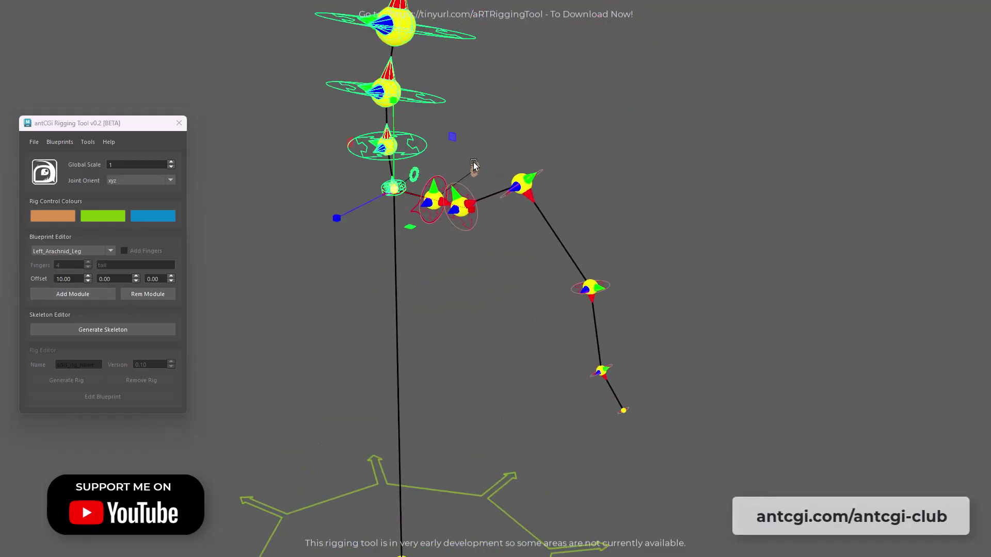
drag(460, 352, 397, 347)
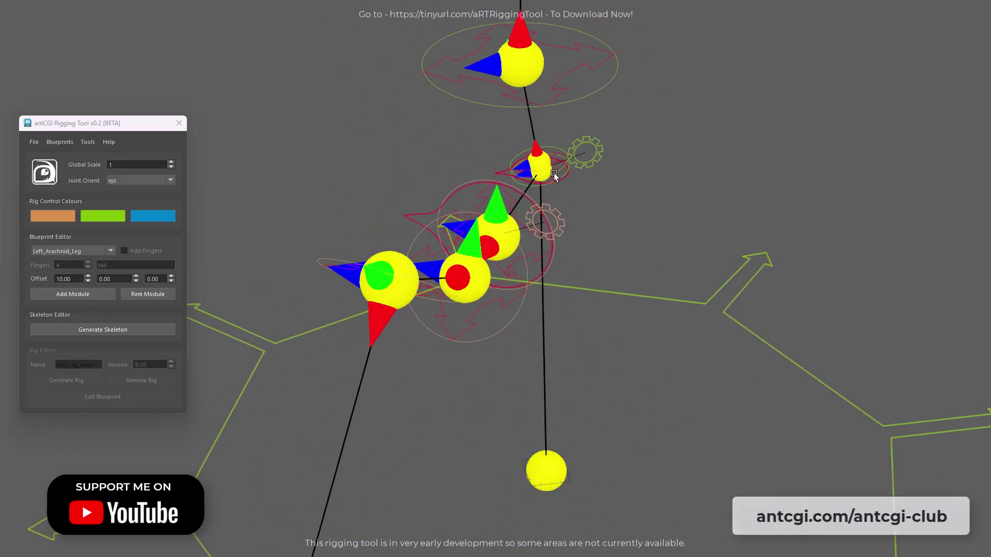
alt+right_drag(555, 177, 601, 334)
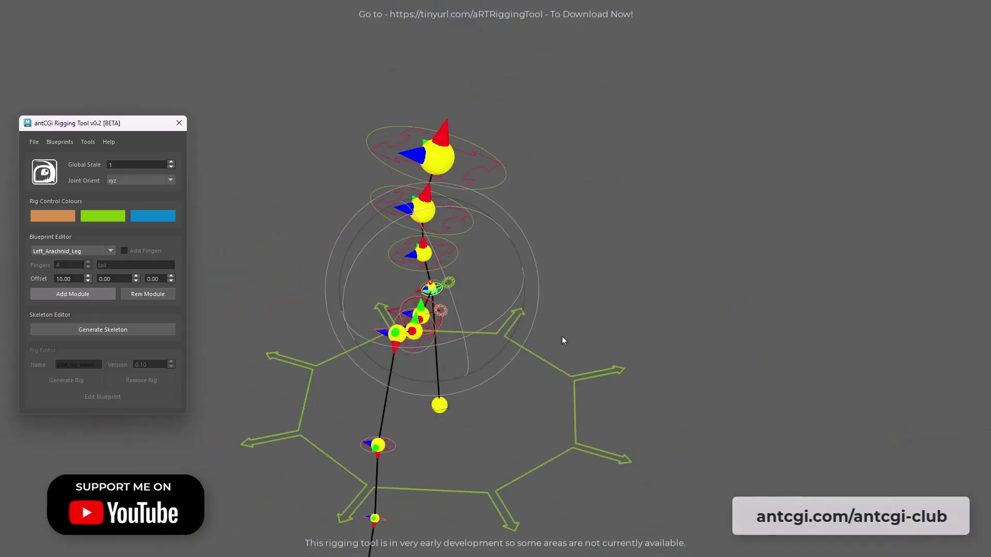
key(w)
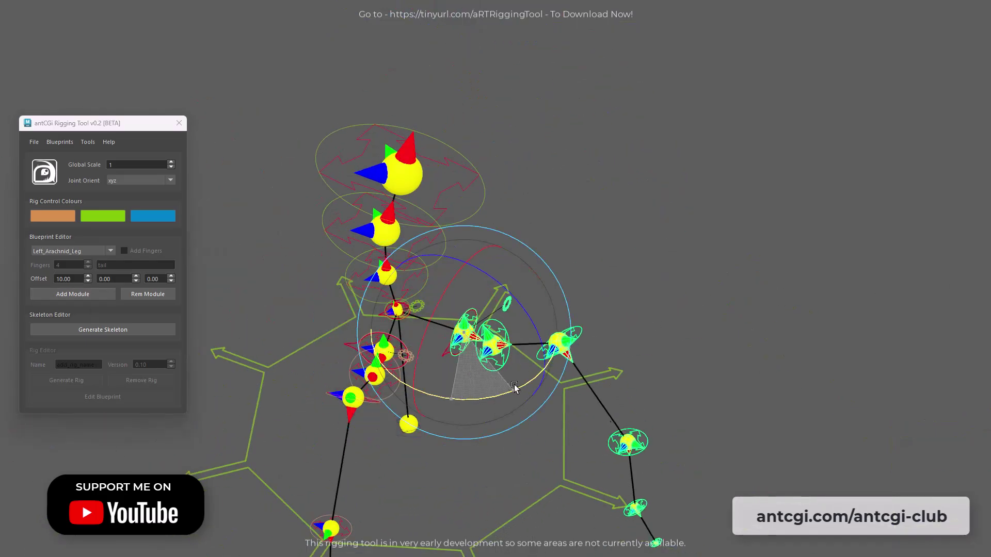
Step: Add a Left_Biped_Arm module to the top of the spine
click(111, 251)
click(89, 262)
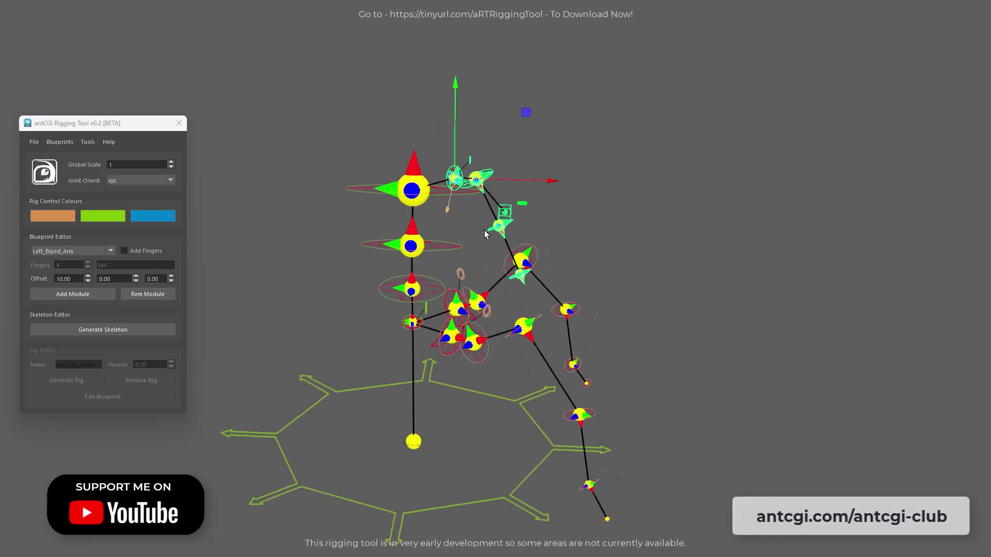
Step: Generate the skeleton and the control rig from the arachnid-legged character blueprint
click(100, 330)
click(71, 383)
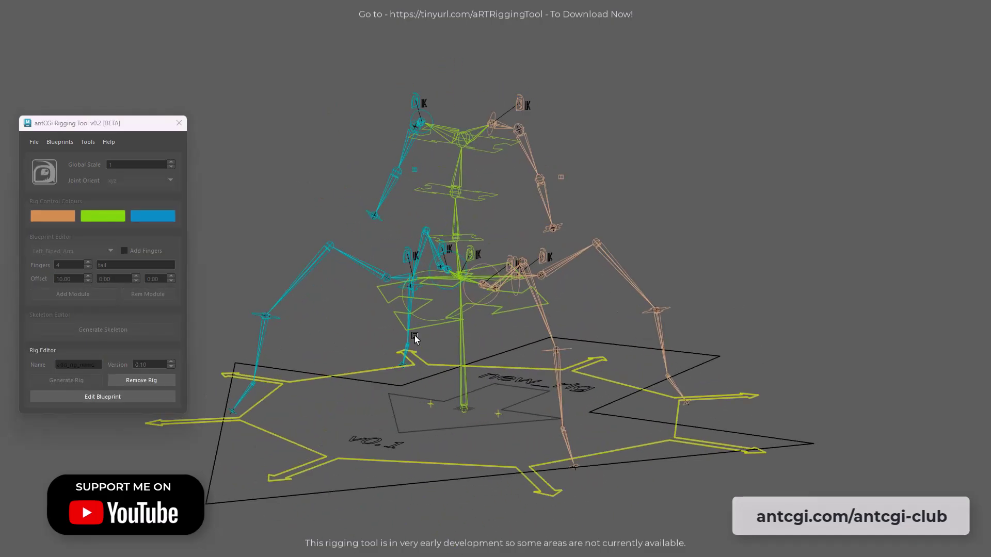
key(ctrl+z)
alt+drag(488, 284, 547, 294)
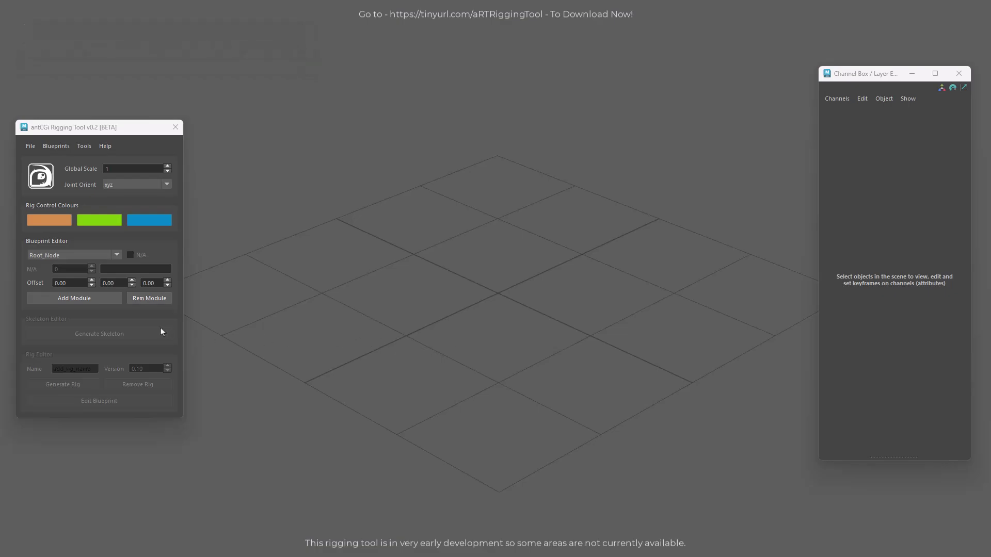
Step: Add a Root_Node module to the empty scene at Global Scale 1 with zero offset
click(67, 302)
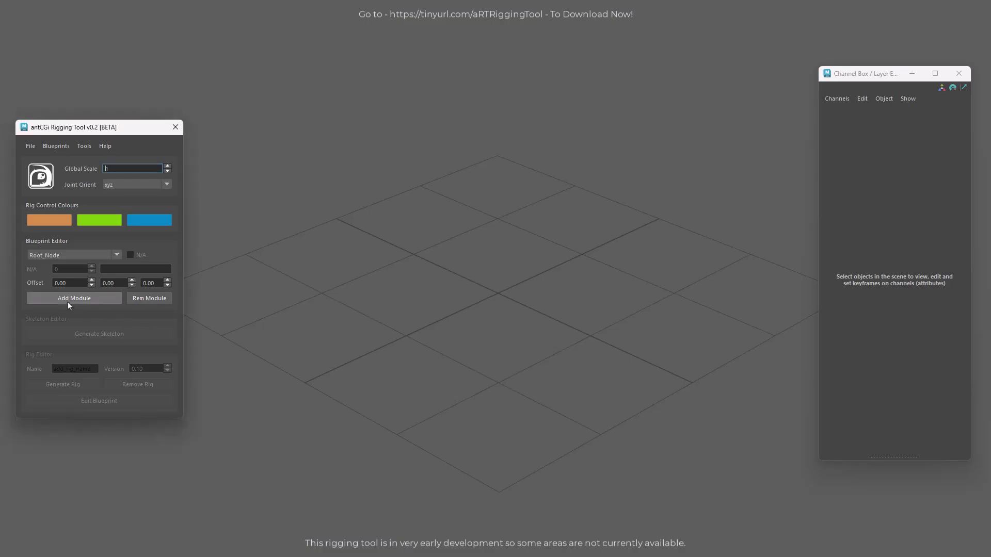
alt+drag(500, 319, 503, 304)
Step: Attach a Left_Biped_Arm module with 2 fingers to the pelvis locator, using an X offset of 10
click(493, 164)
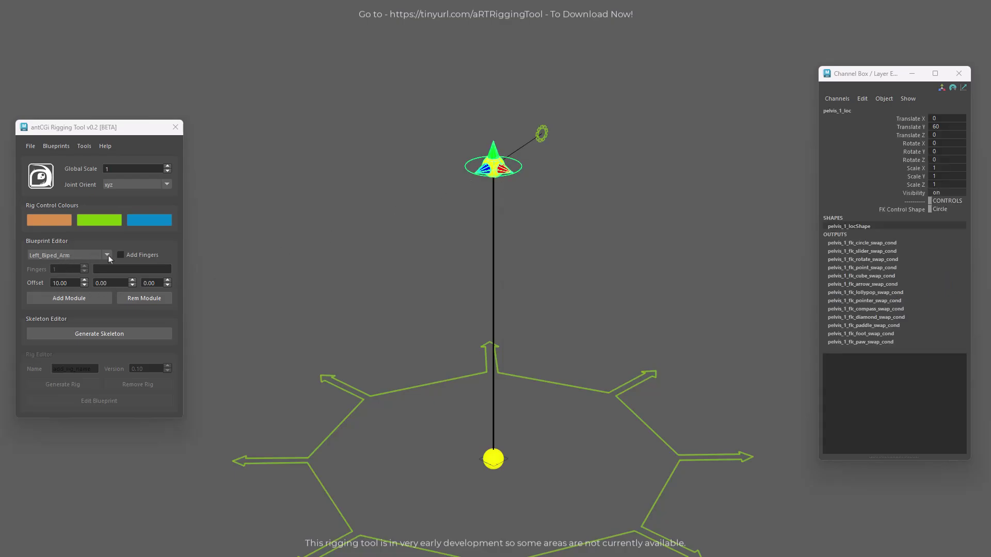
click(134, 255)
click(84, 267)
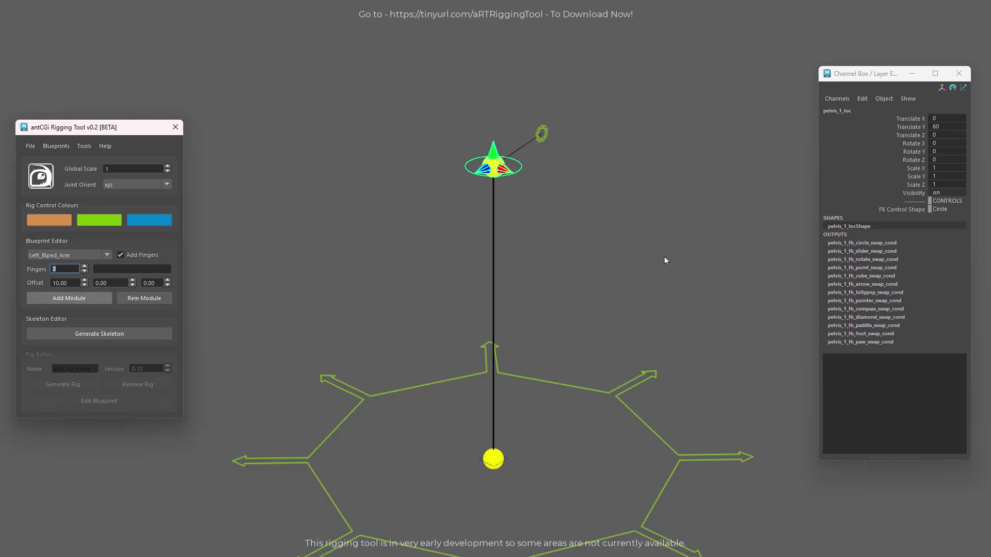
alt+middle_drag(670, 342, 585, 313)
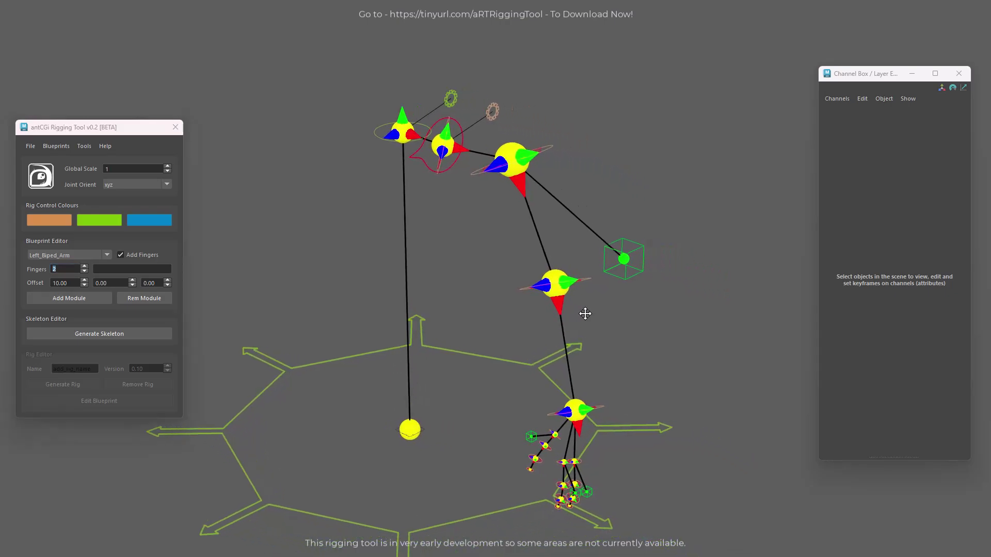
mouse_move(585, 314)
alt+mouse_down()
mouse_move(593, 296)
mouse_move(578, 303)
mouse_move(586, 305)
alt+mouse_up()
Step: Switch the left arm module's Rig Type to FK and back to IK_FK
click(497, 102)
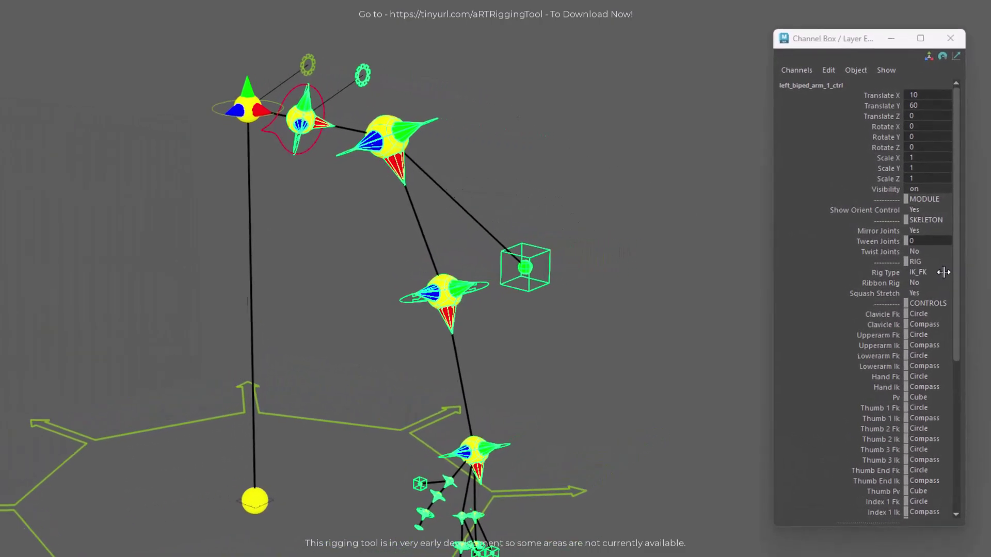
click(943, 272)
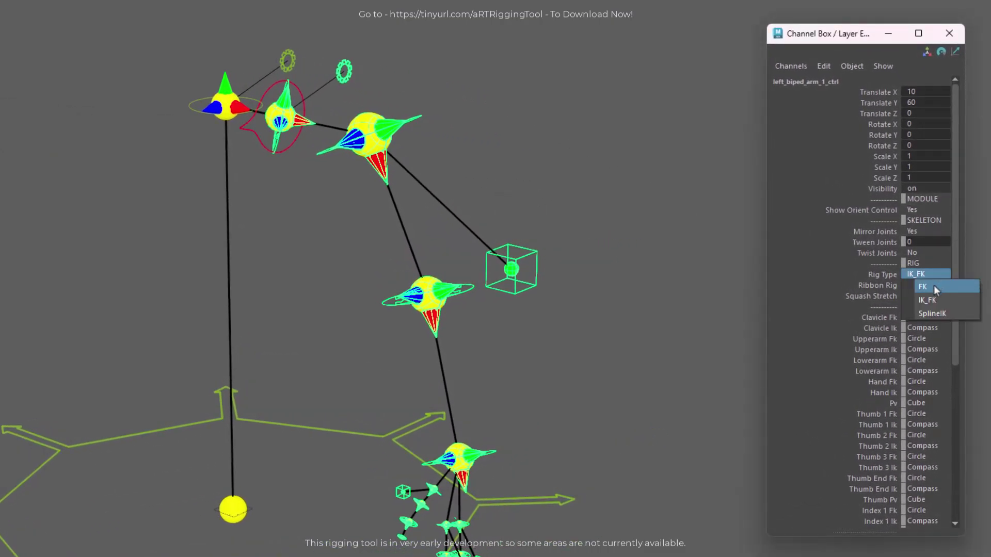
click(934, 286)
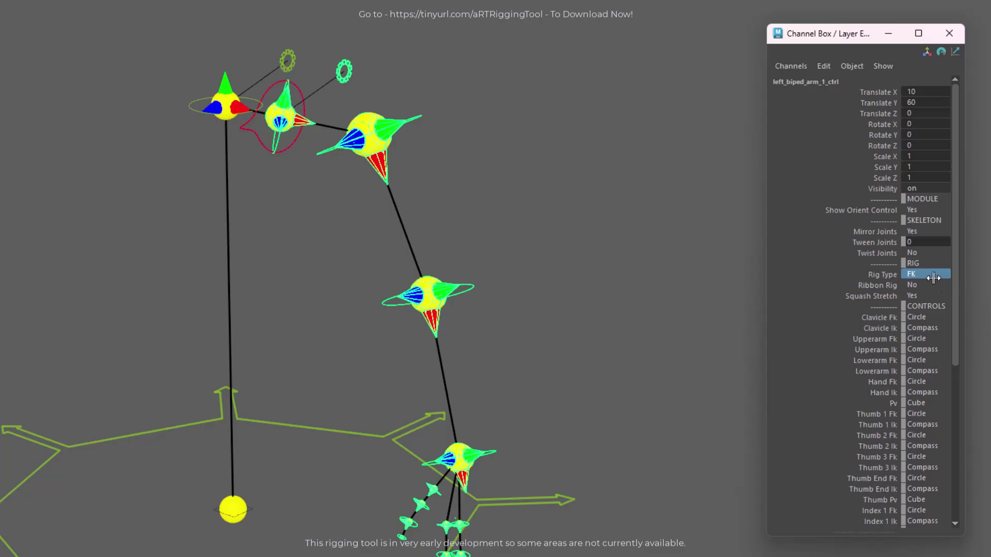
click(934, 274)
click(933, 300)
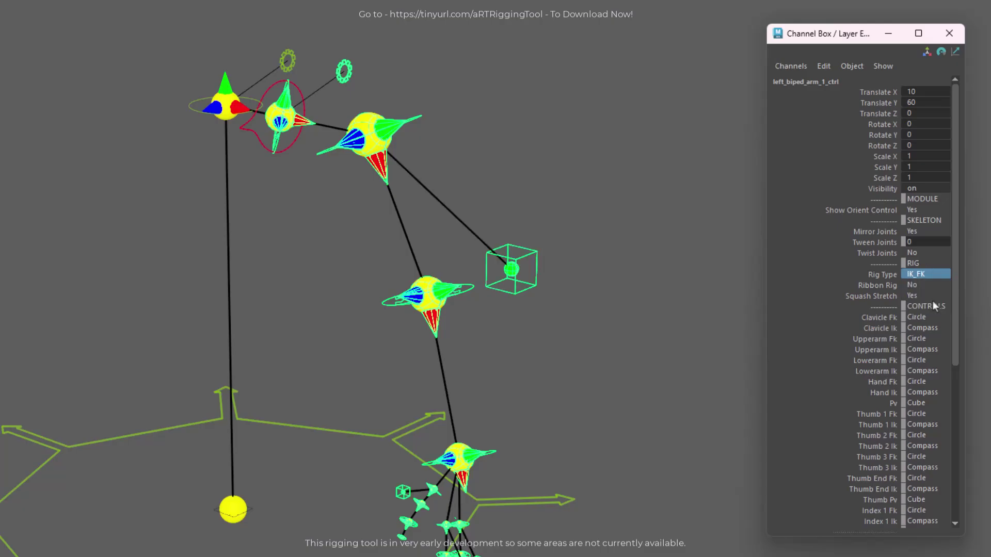
Step: Inspect the pole vector controls of the left arm, thumb and middle finger
click(640, 272)
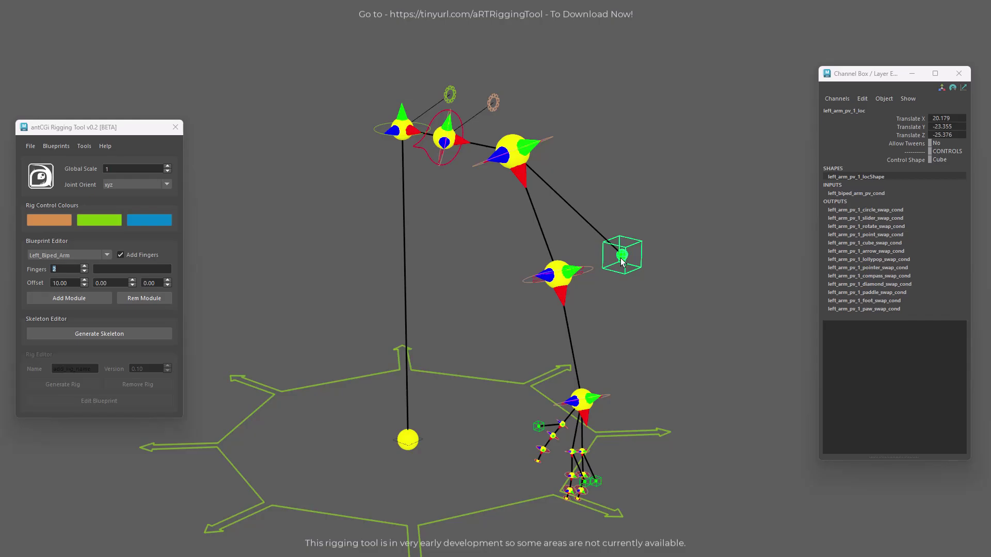
click(539, 425)
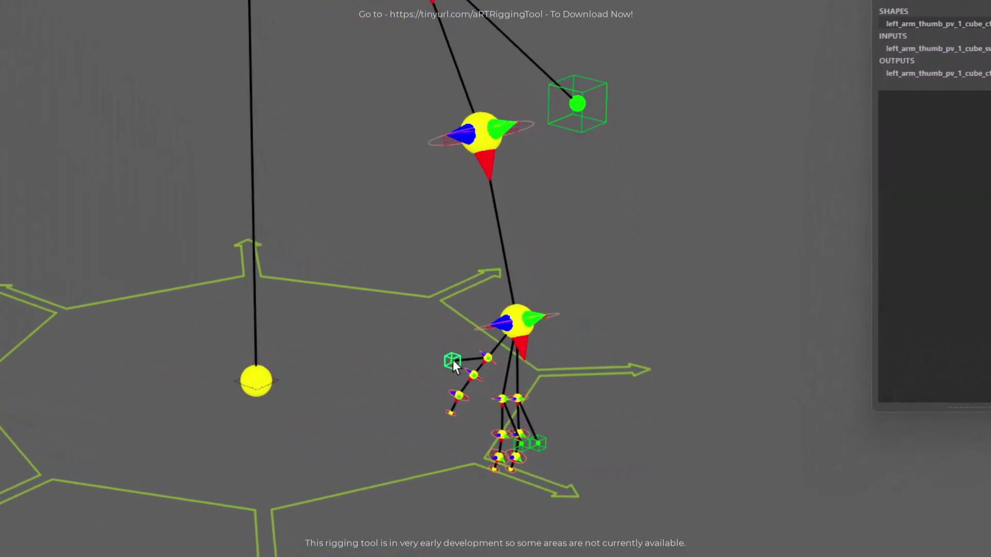
click(539, 442)
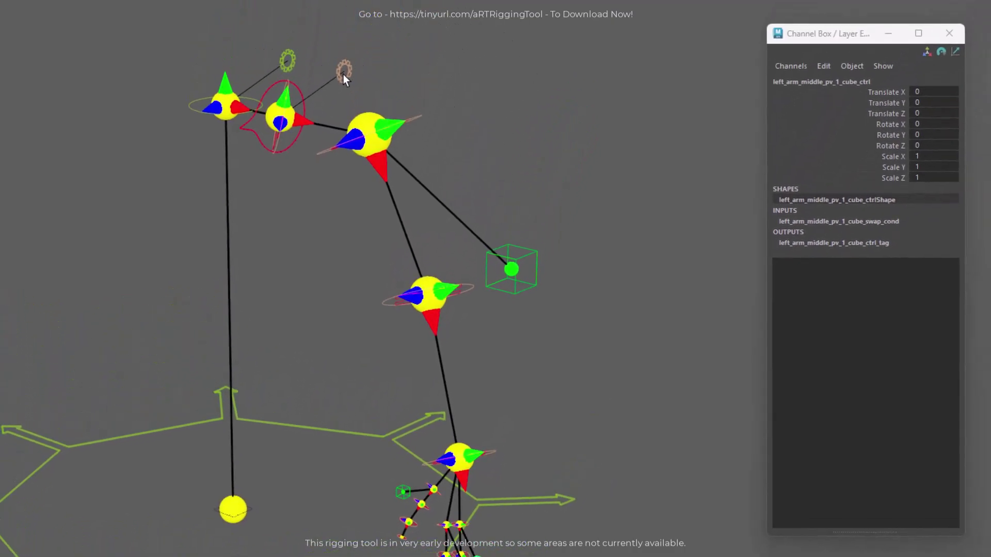
Step: Set the left arm module's Rig Type to SplineIK and clear the selection
click(343, 72)
click(916, 272)
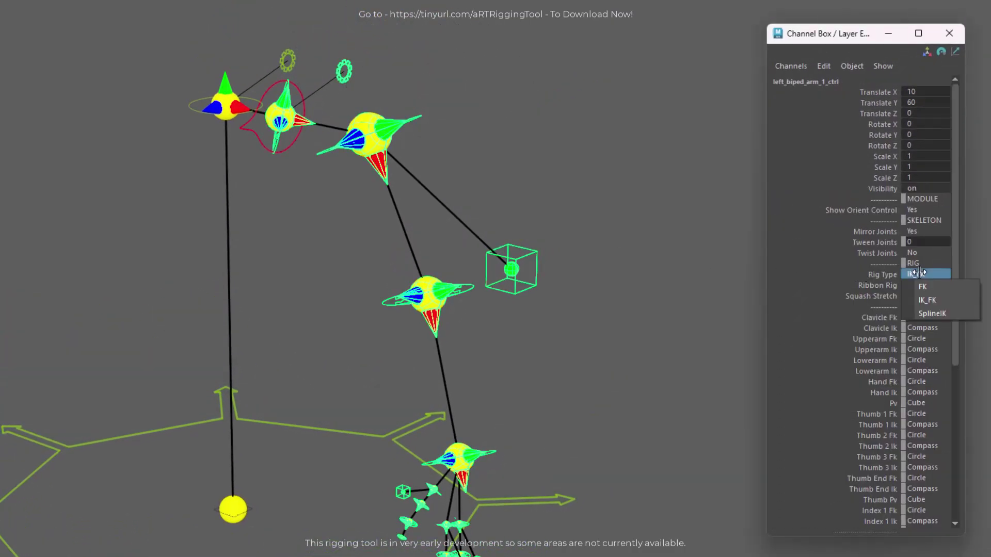
click(918, 312)
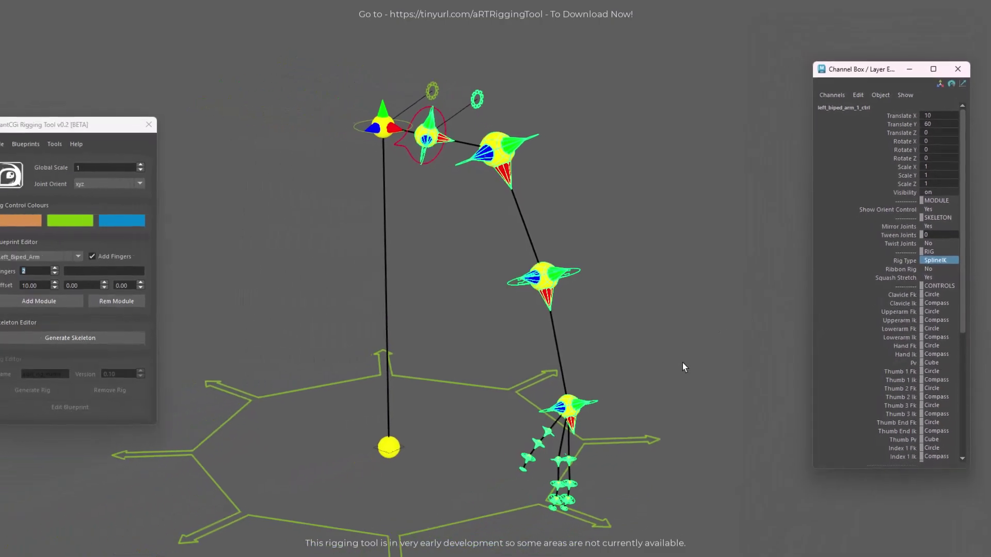
click(692, 357)
alt+middle_drag(691, 358, 677, 328)
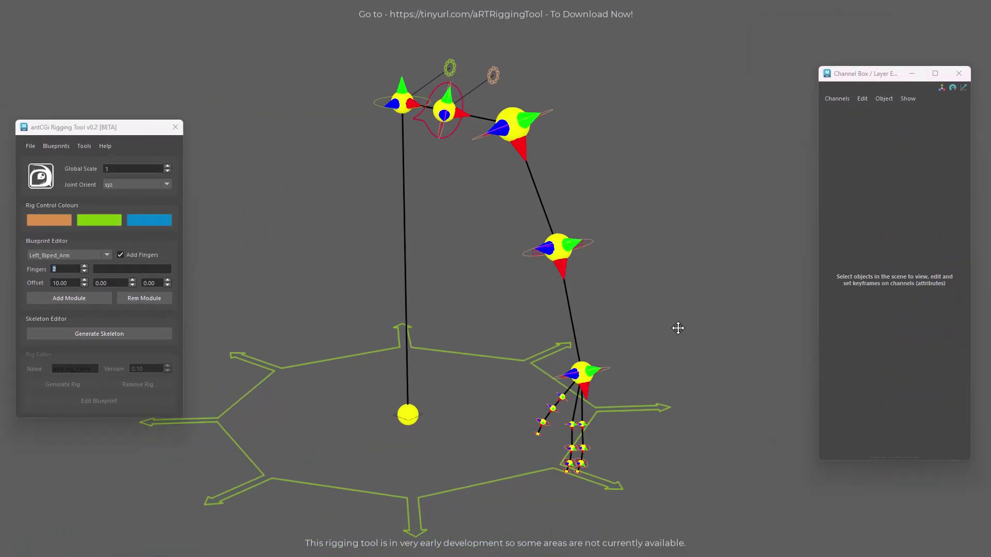
alt+drag(677, 329, 682, 326)
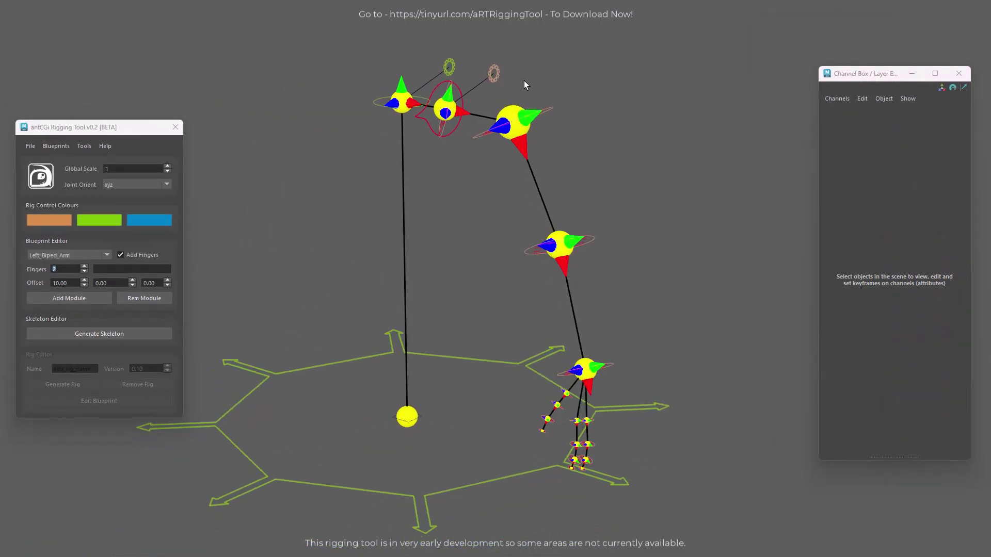
Step: Set Squash Stretch to No and Rig Type to FK on the left arm module
click(495, 70)
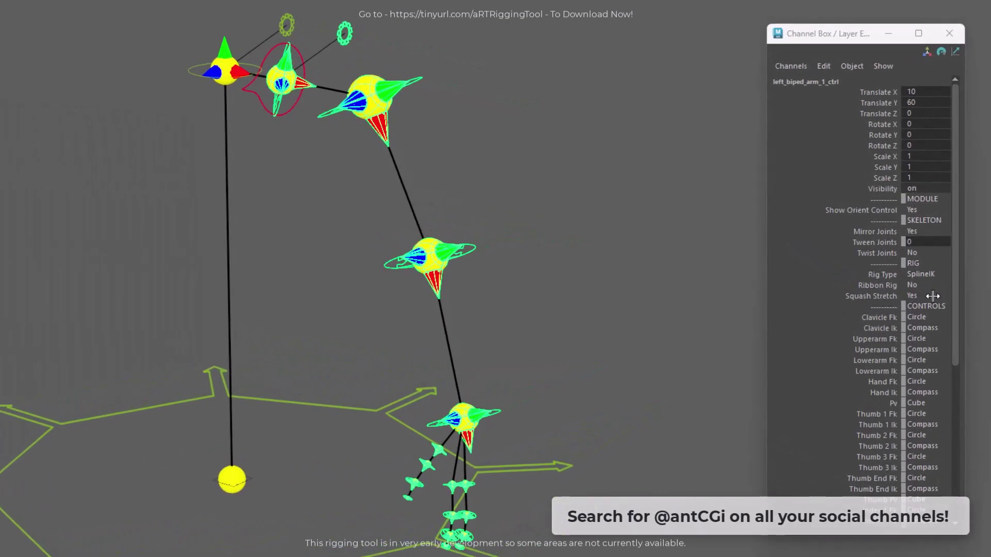
click(932, 296)
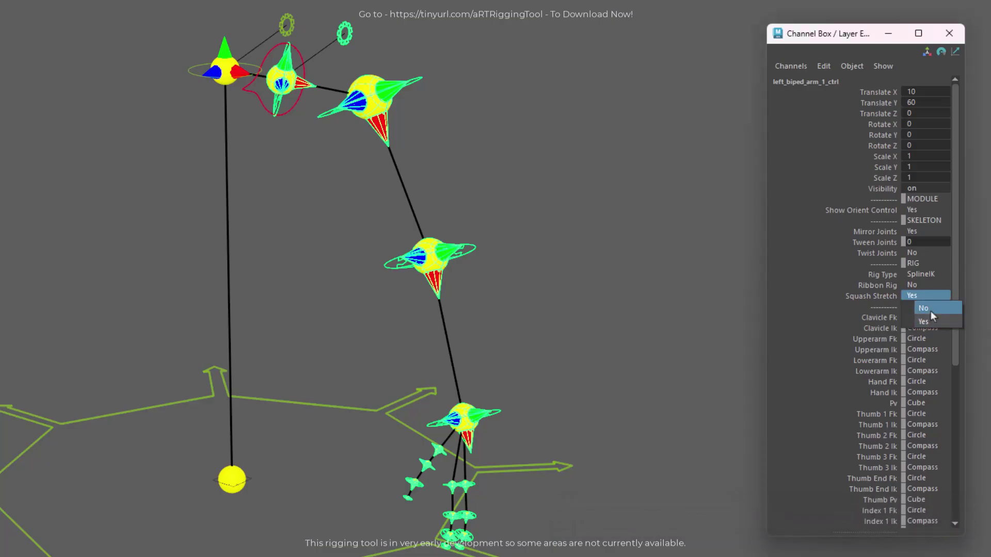
click(930, 310)
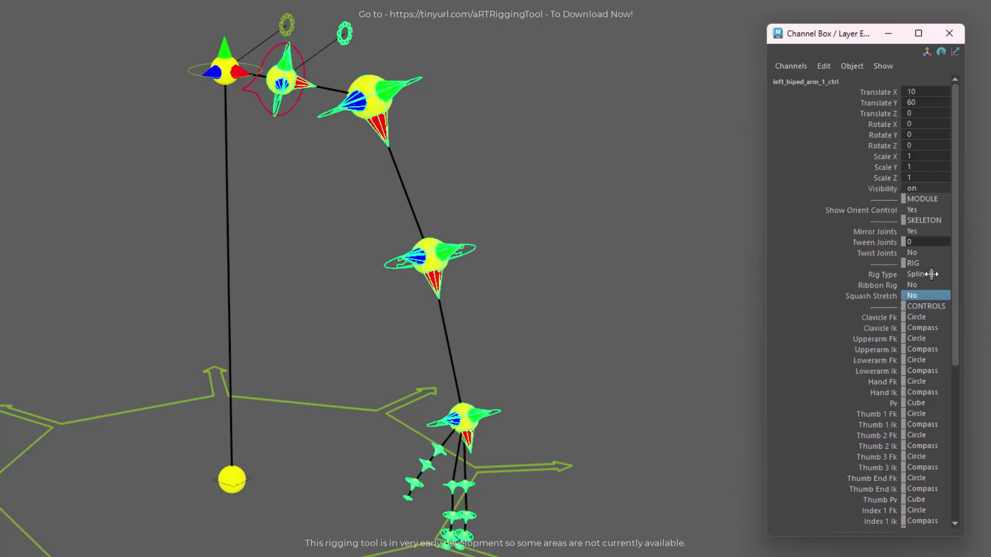
click(931, 274)
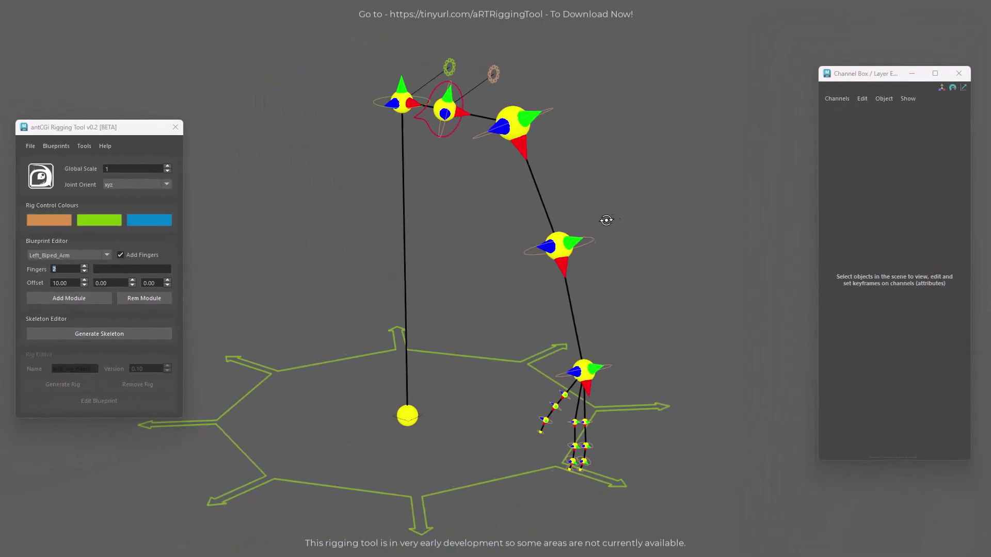
Step: Generate the mirrored arm skeleton from the blueprint and build its FK control rig
alt+drag(606, 221, 614, 223)
click(108, 337)
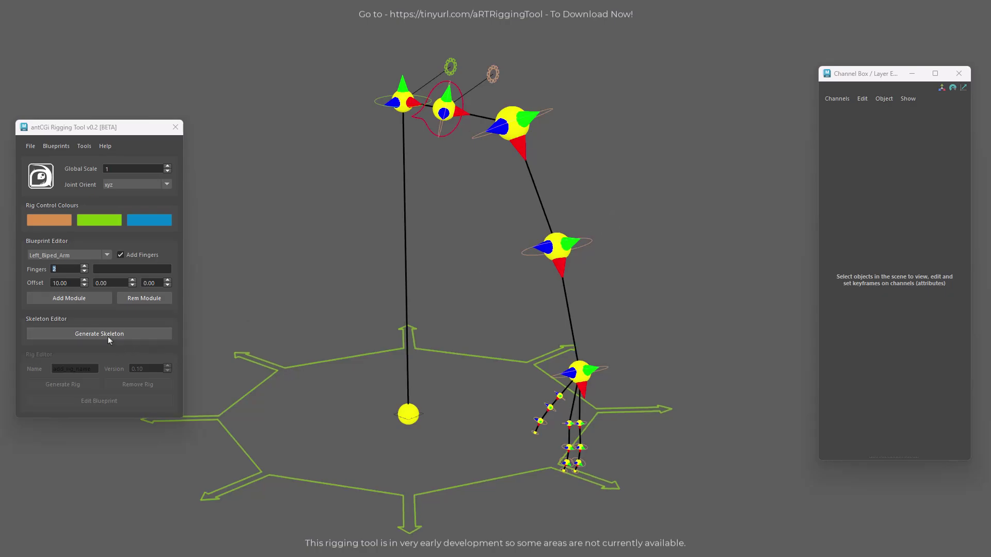
click(107, 336)
click(67, 385)
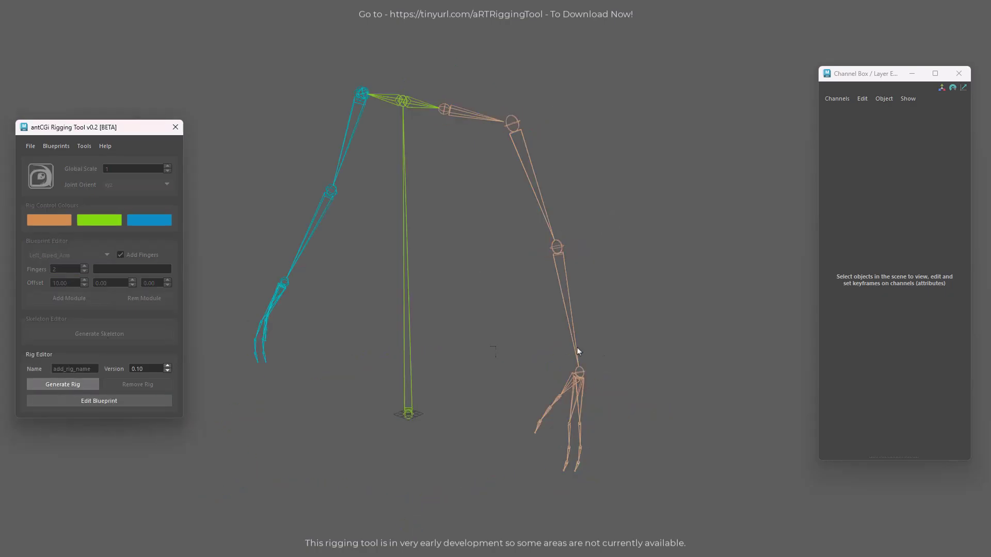
Step: Test-rotate the left upper arm FK control, undo the rotation and clear the selection
click(549, 110)
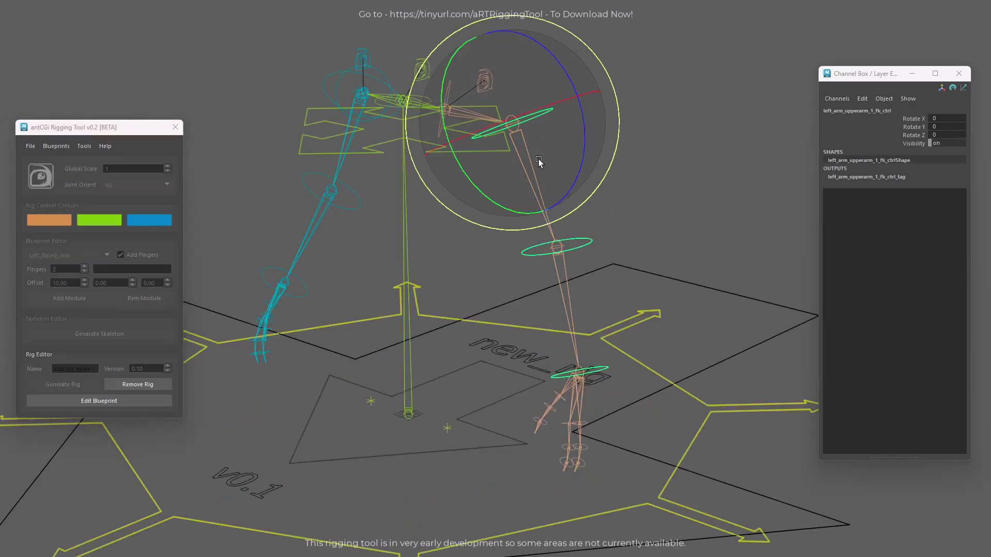
mouse_move(537, 162)
mouse_down()
mouse_move(553, 106)
mouse_move(549, 157)
mouse_move(455, 172)
mouse_move(531, 144)
mouse_move(440, 159)
mouse_move(544, 162)
mouse_up()
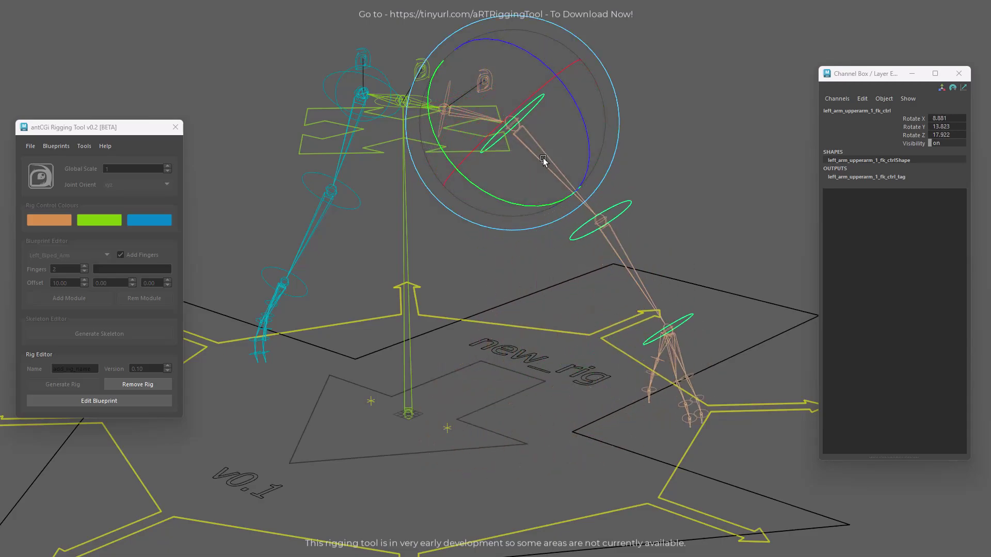
key(ctrl+z)
click(737, 232)
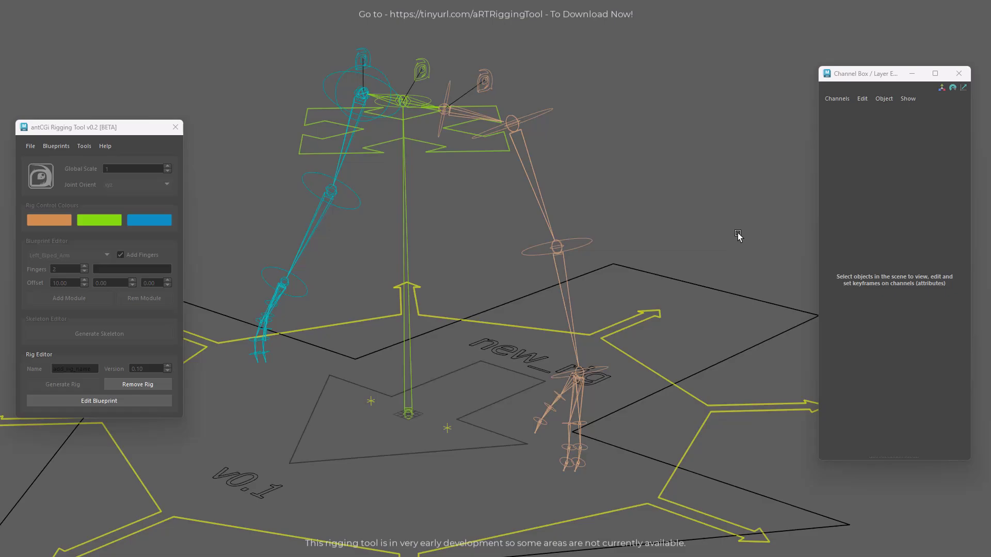
Step: Return the rig to its editable blueprint and set the left arm module's Rig Type to IK_FK
click(109, 401)
click(494, 74)
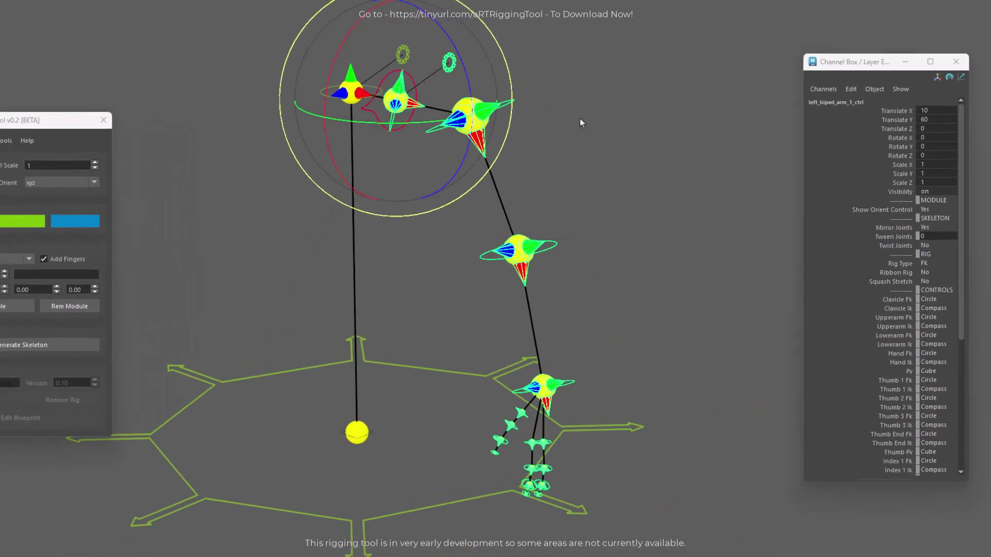
click(932, 256)
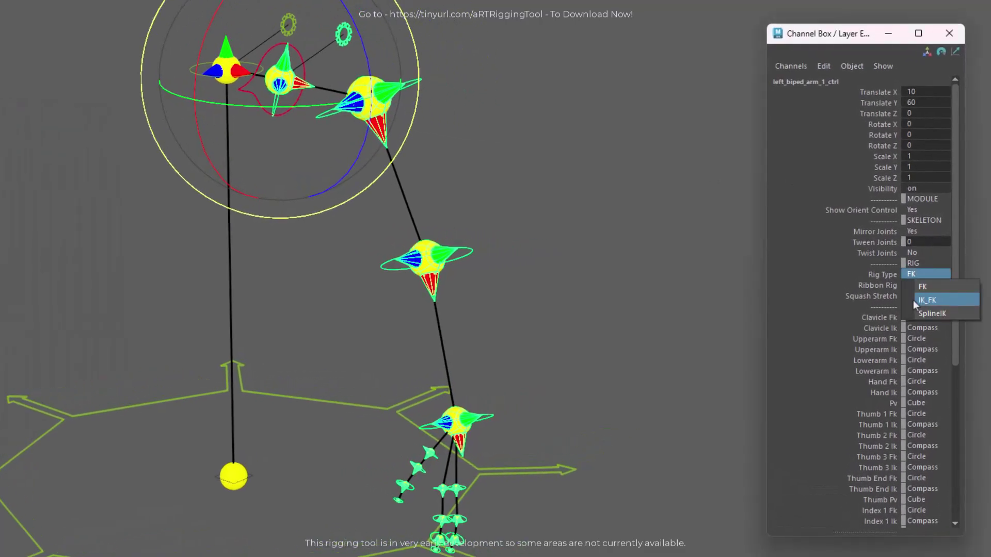
click(941, 300)
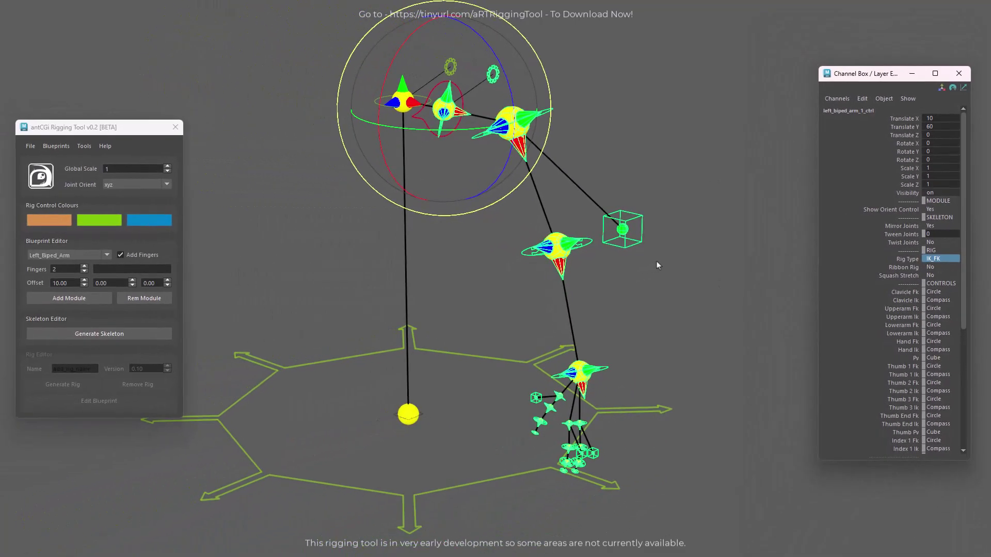
Step: Generate the mirrored arm skeleton from the blueprint and build its IK_FK control rig
click(531, 364)
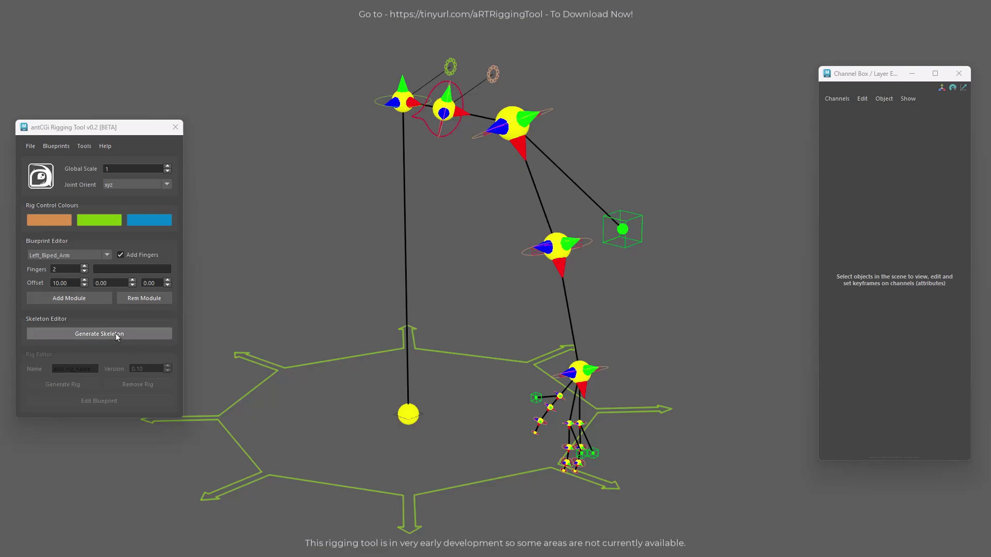
click(99, 334)
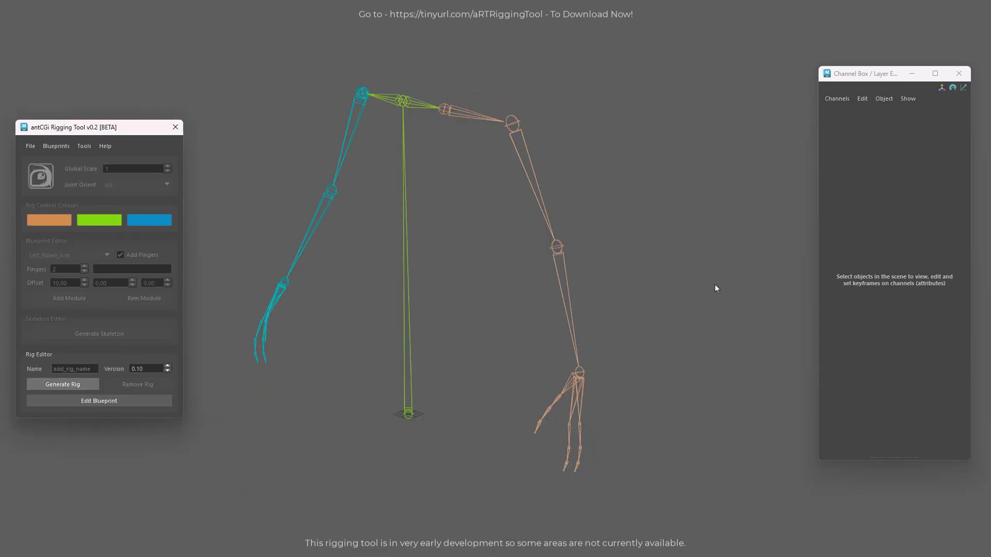
Step: Move the left hand IK control upward to bend the arm at the elbow and clear the selection
click(591, 380)
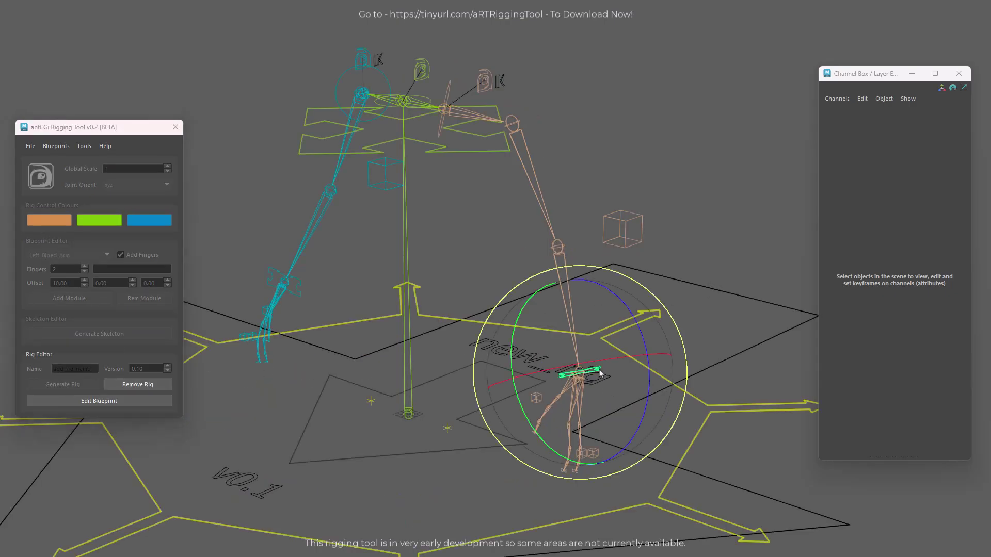
key(w)
drag(587, 380, 732, 281)
key(e)
click(732, 280)
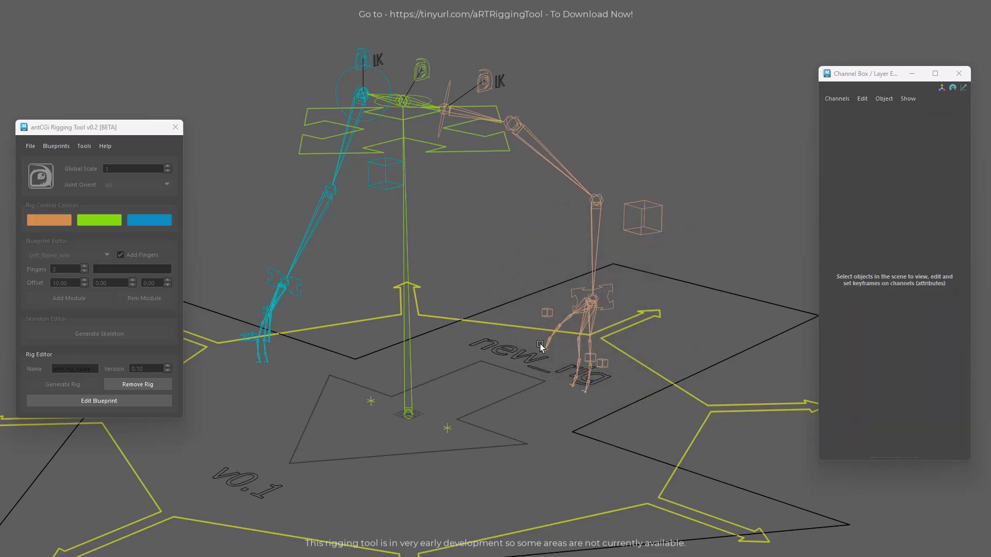
Step: Move the left thumb end IK control slightly to bend the thumb and clear the selection
click(541, 347)
key(w)
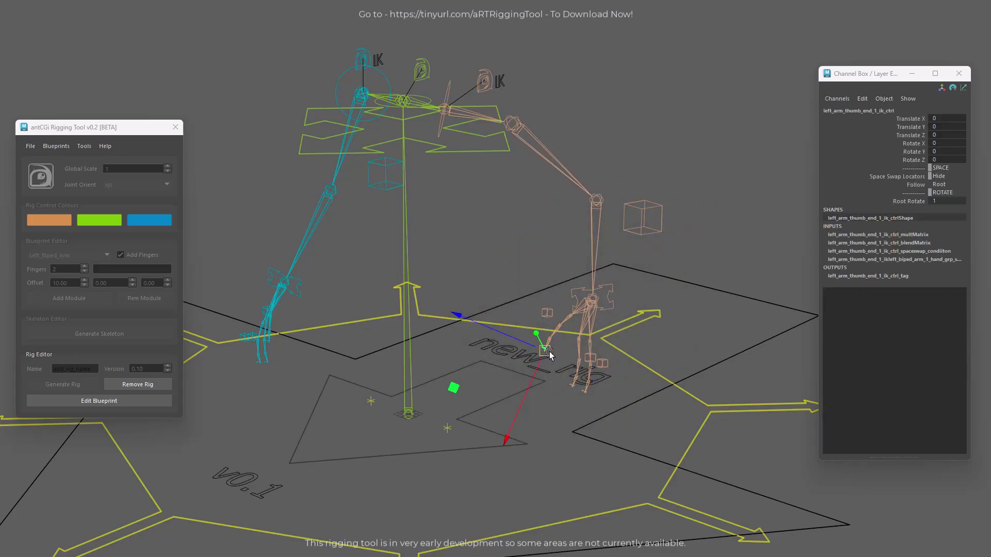
mouse_move(549, 353)
mouse_down()
mouse_move(559, 341)
mouse_move(534, 369)
mouse_move(561, 343)
mouse_move(539, 347)
mouse_move(547, 341)
mouse_up()
click(706, 251)
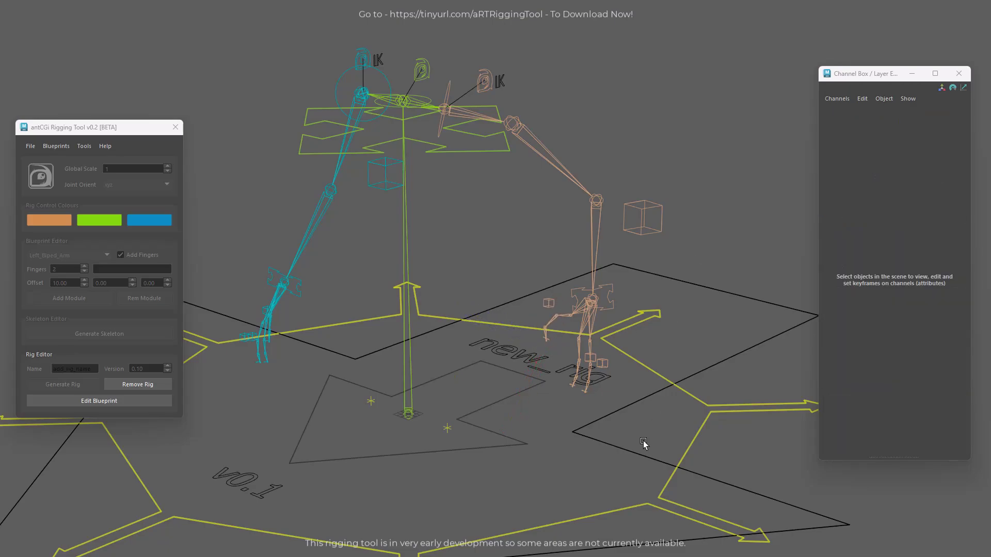
Step: Return the rig to its editable blueprint and set the left arm module's Rig Type to SplineIK
click(97, 402)
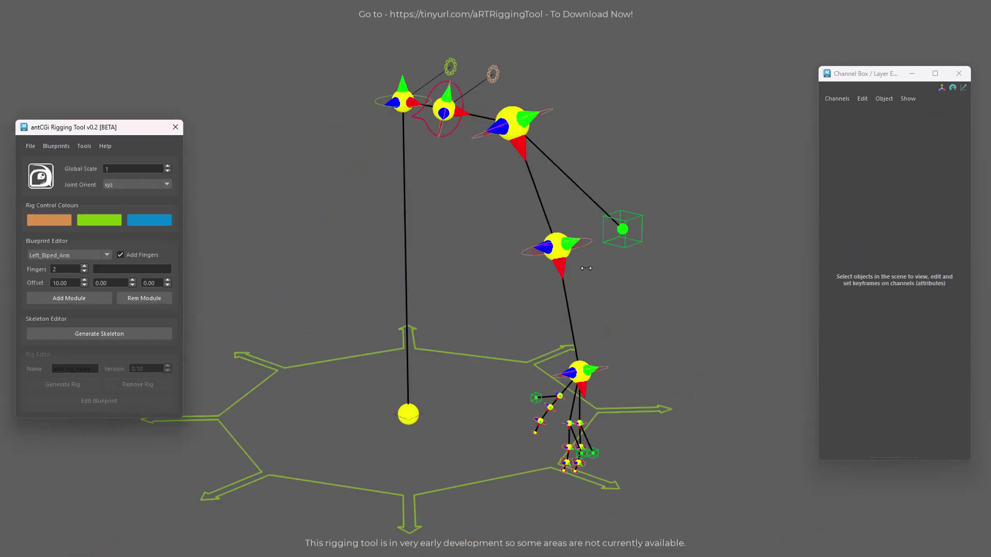
click(493, 74)
click(947, 259)
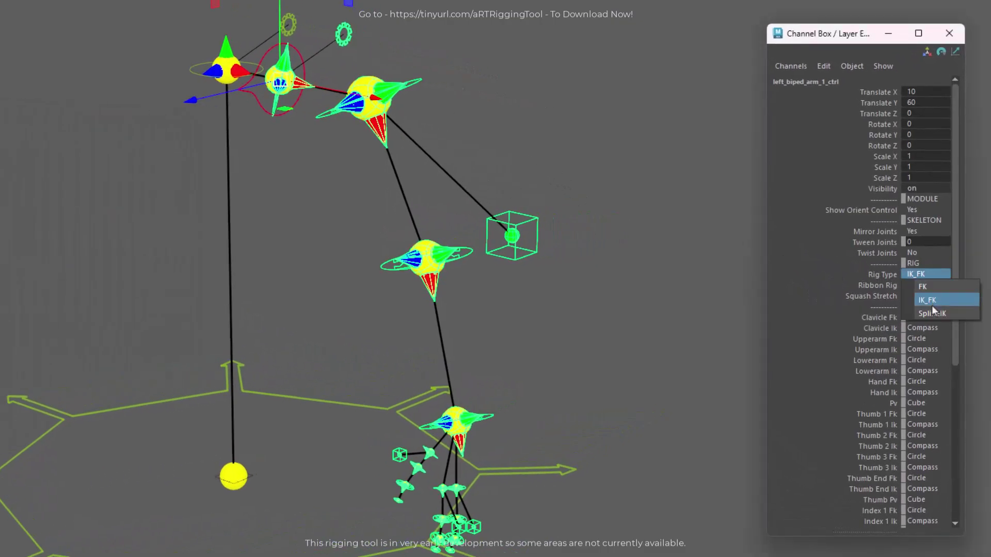
click(932, 313)
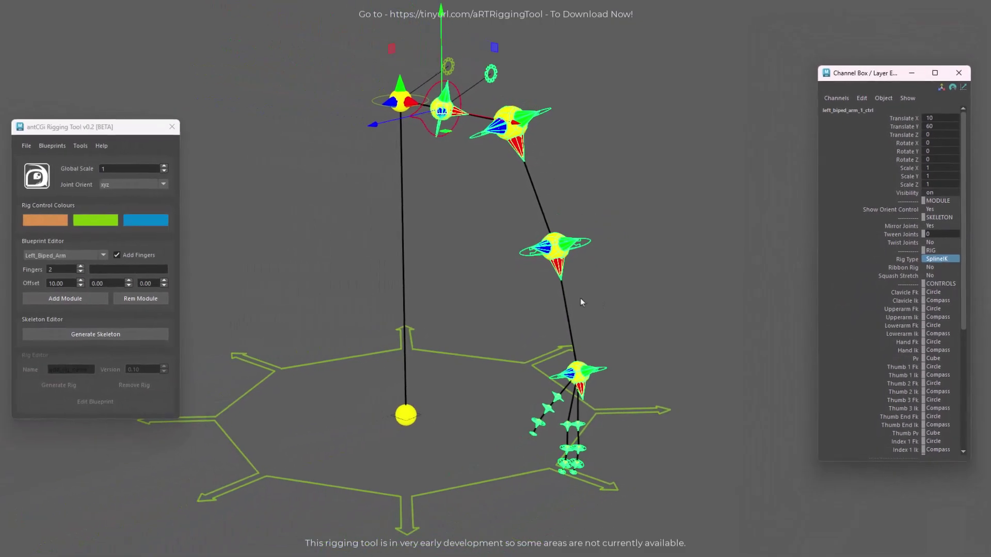
Step: Generate the mirrored arm skeleton and build its SplineIK control rig
click(663, 297)
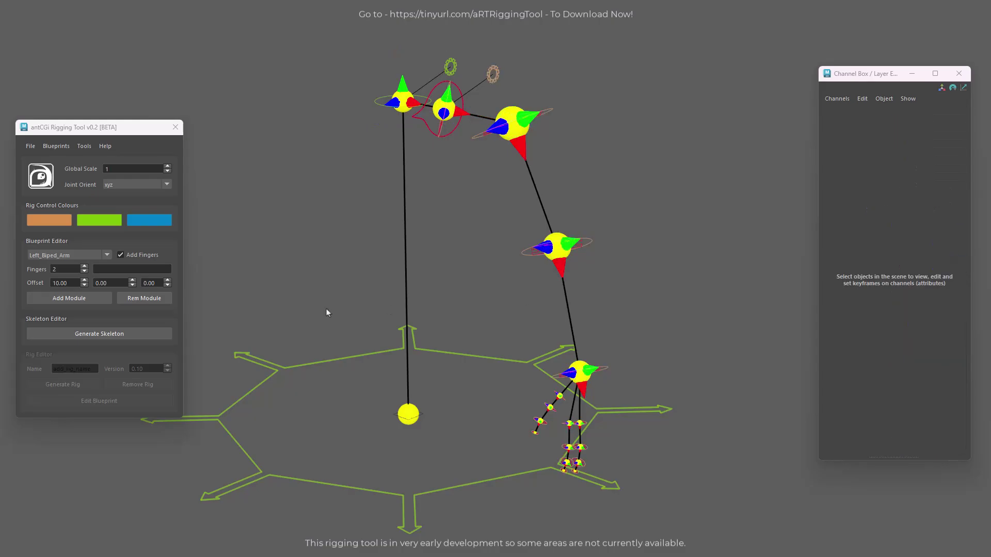
click(82, 335)
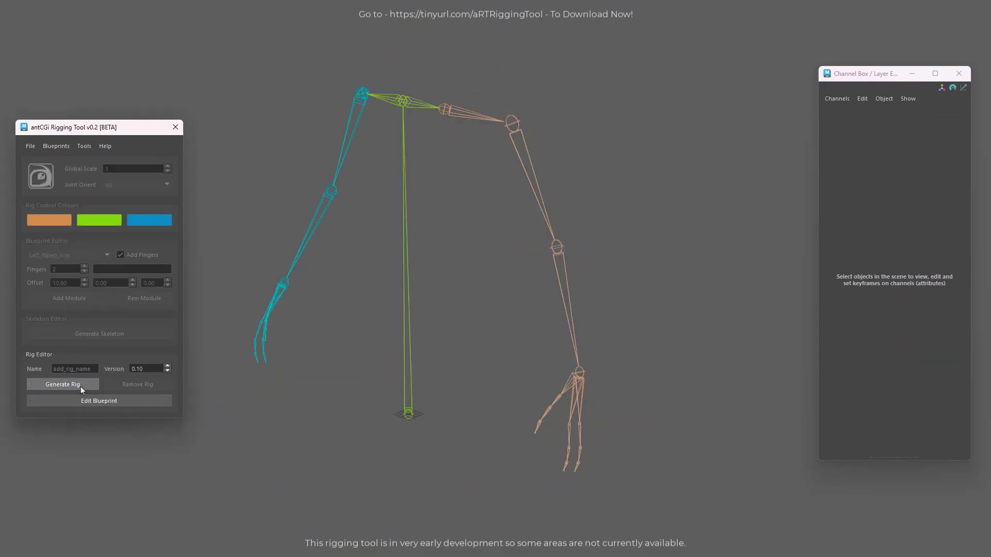
click(81, 386)
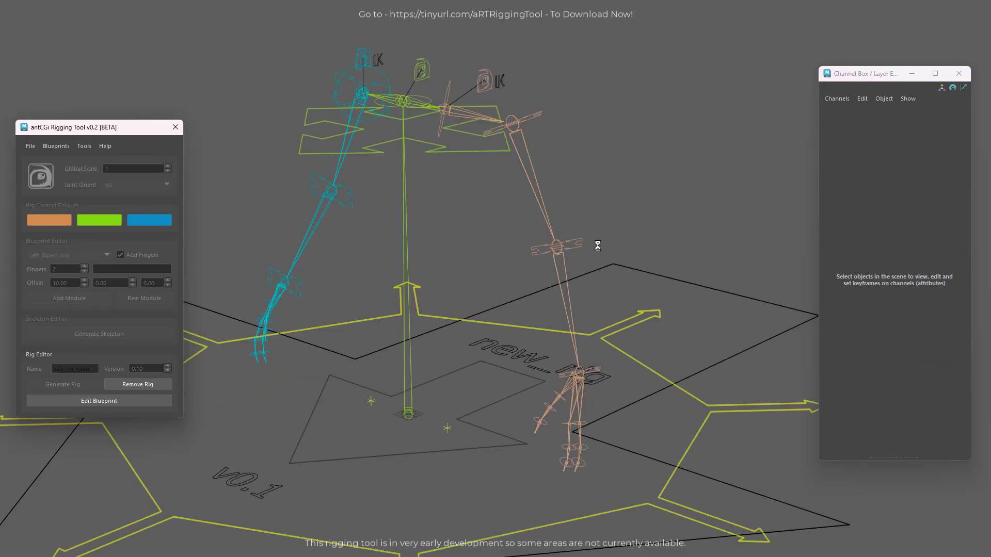
Step: Test-move the left lower arm control, and move and rotate the left hand IK control
click(575, 241)
drag(556, 248, 581, 240)
click(595, 369)
mouse_move(579, 370)
mouse_down()
mouse_move(626, 358)
mouse_move(566, 367)
mouse_up()
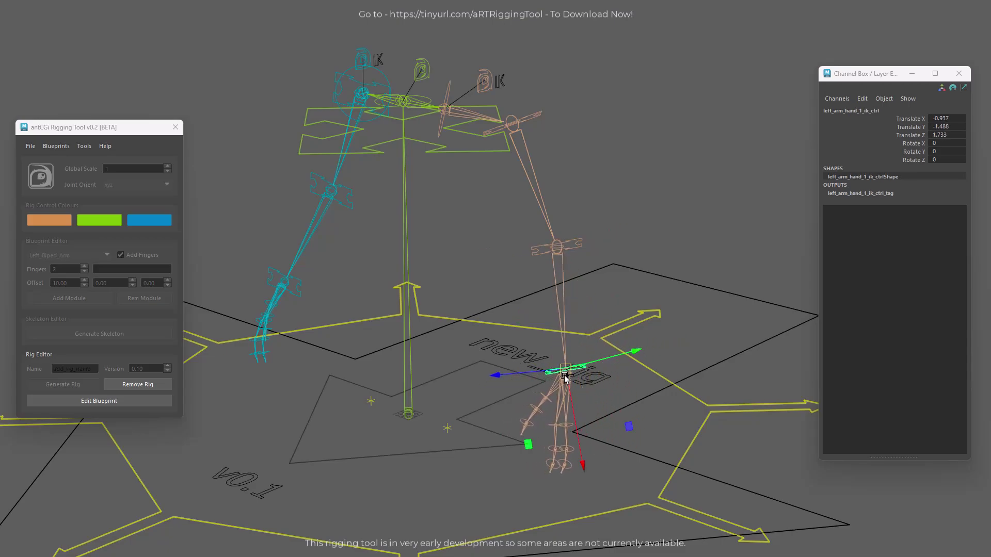
key(e)
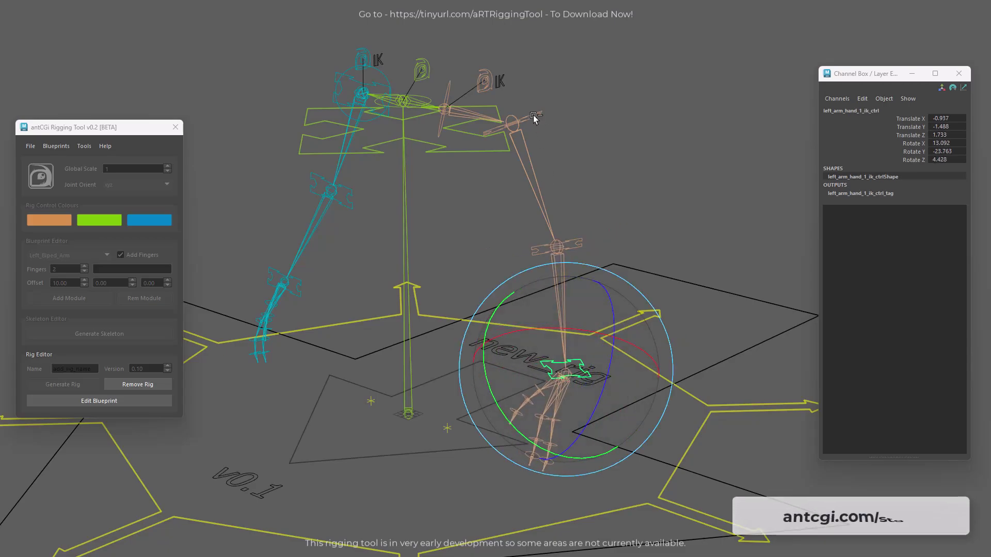
Step: Move the left upper arm and lower arm IK controls outward to reshape the spline arm
click(521, 127)
key(w)
mouse_move(516, 125)
mouse_down()
mouse_move(542, 106)
mouse_move(527, 128)
mouse_up()
click(558, 251)
drag(559, 250, 593, 233)
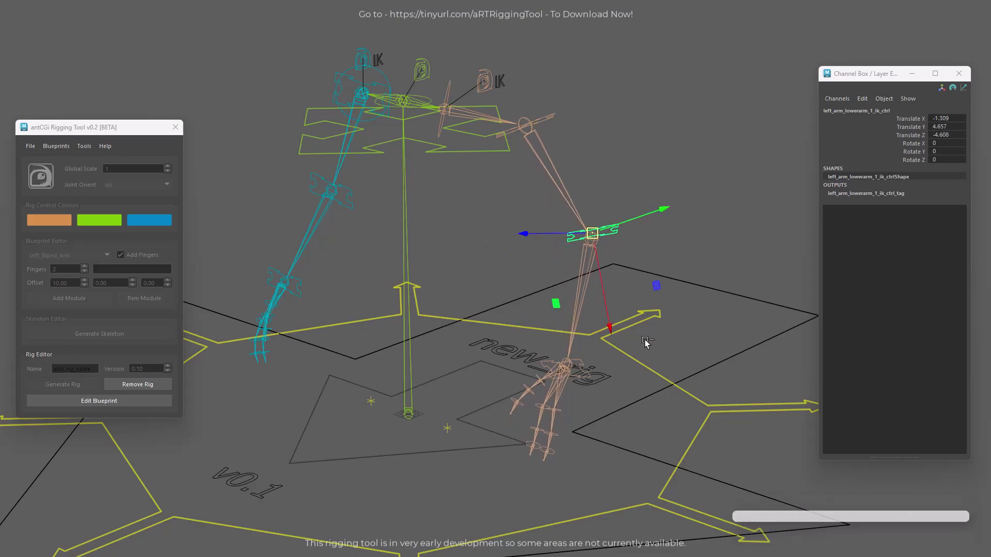
Step: Return the rig to its editable blueprint and set the left arm module's Rig Type back to IK_FK
click(91, 402)
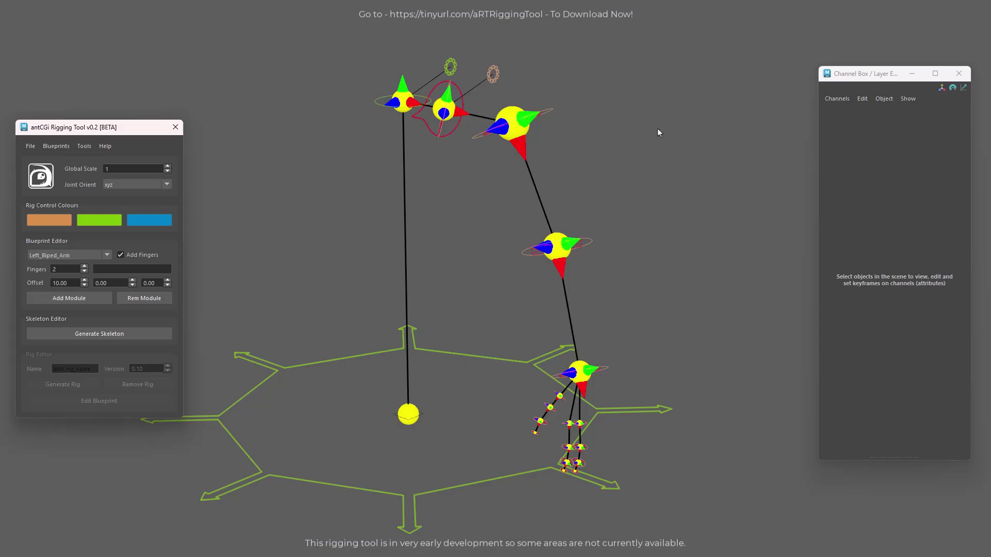
click(496, 73)
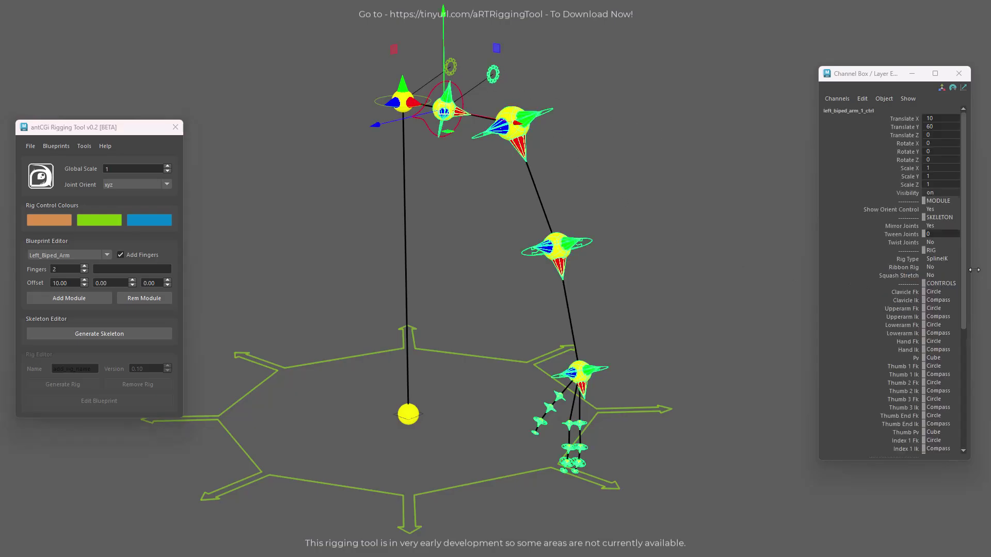
click(943, 259)
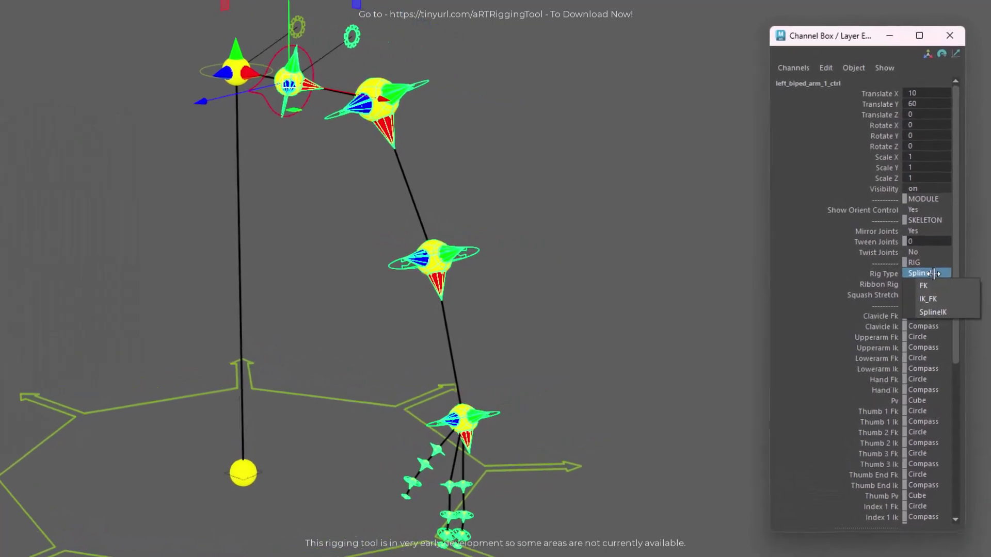
click(941, 300)
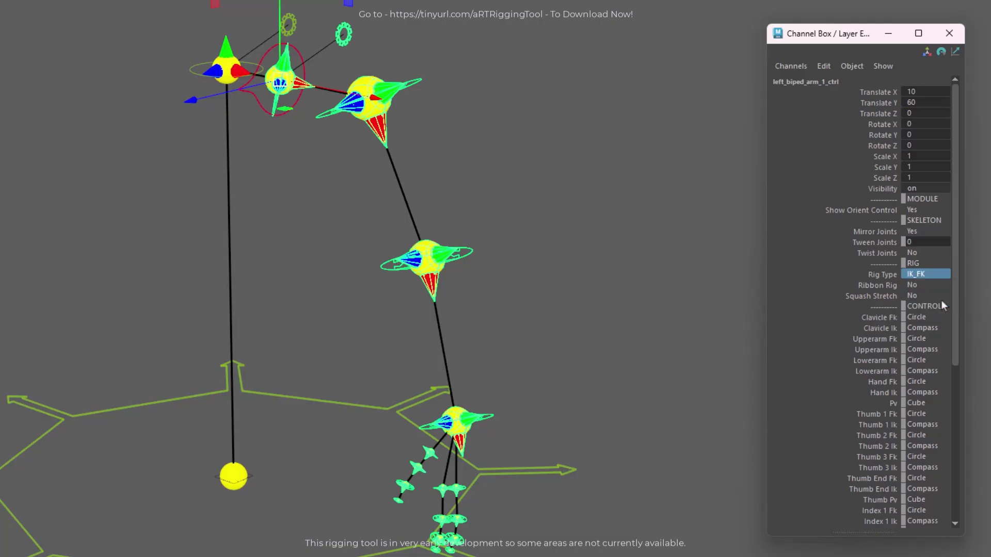
Step: Set Squash Stretch to Yes on the left arm module and generate the skeleton and control rig
click(935, 295)
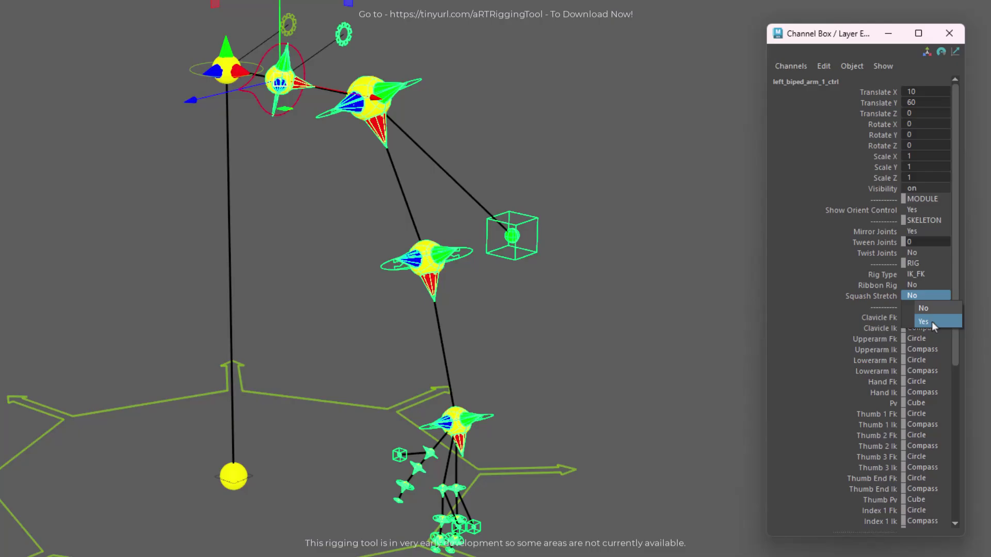
click(931, 321)
click(664, 319)
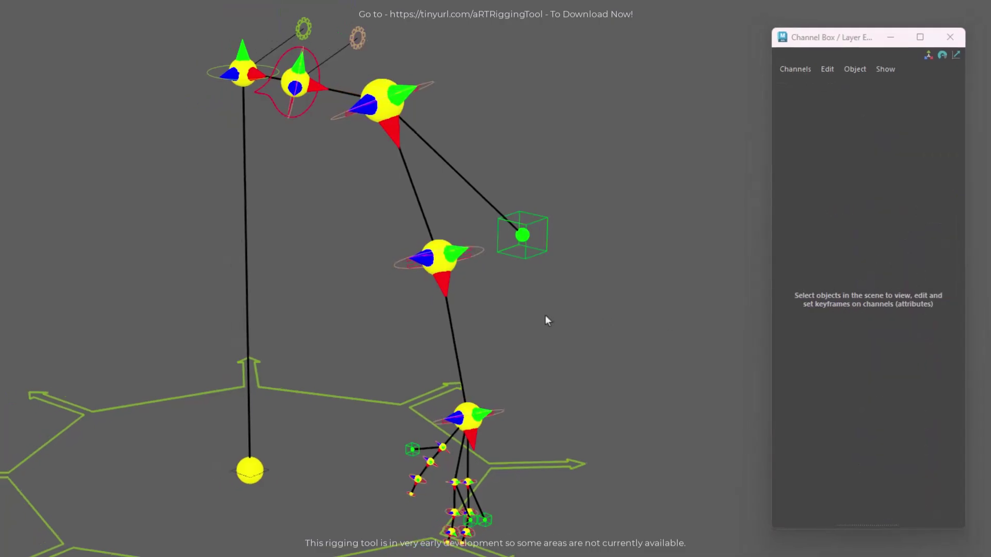
click(92, 335)
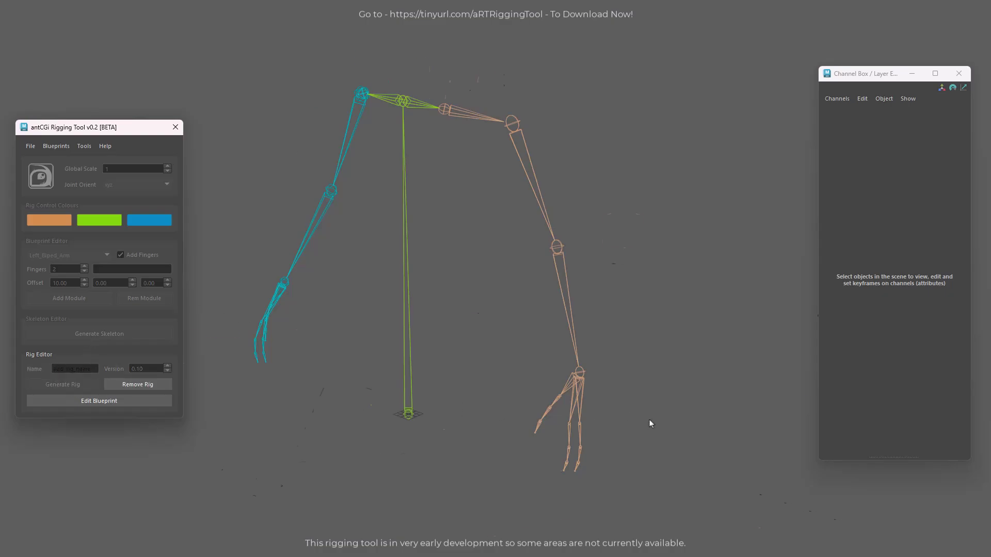
Step: Move the left hand IK control upward, test-move the thumb end IK control and undo the thumb move
click(584, 380)
drag(584, 380, 547, 335)
click(533, 341)
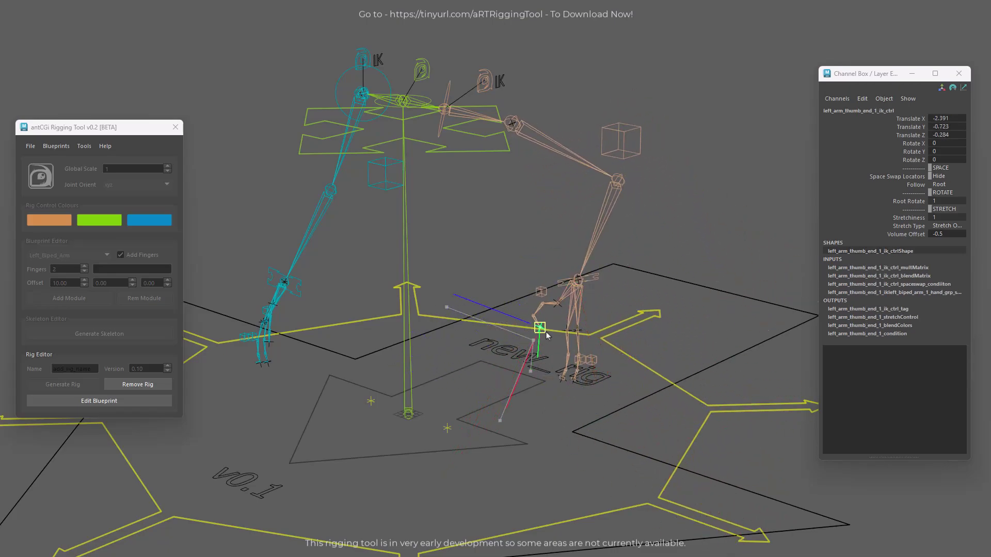
key(ctrl+z)
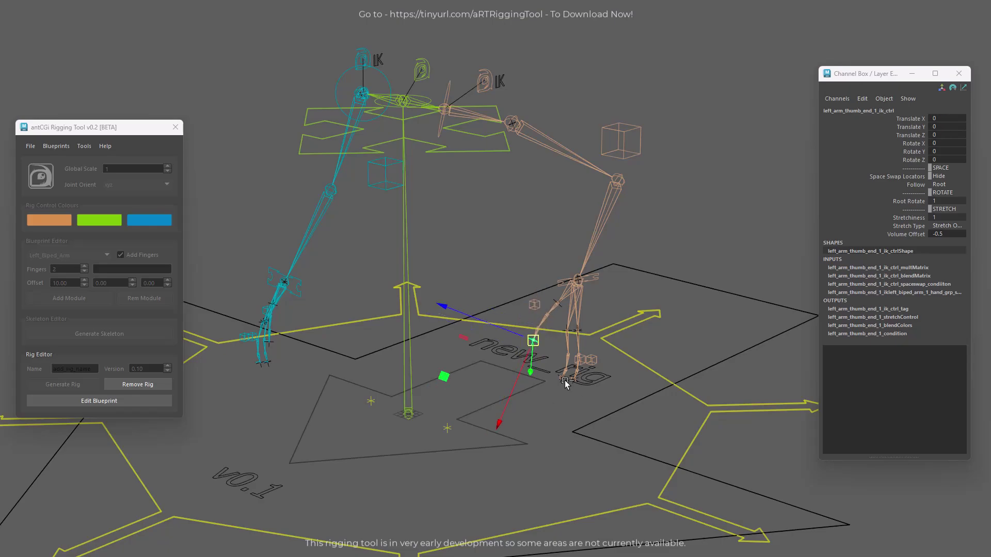
Step: Return to the blueprint and enlarge the compass IK control shapes at the ends of the thumb and both fingers
click(104, 402)
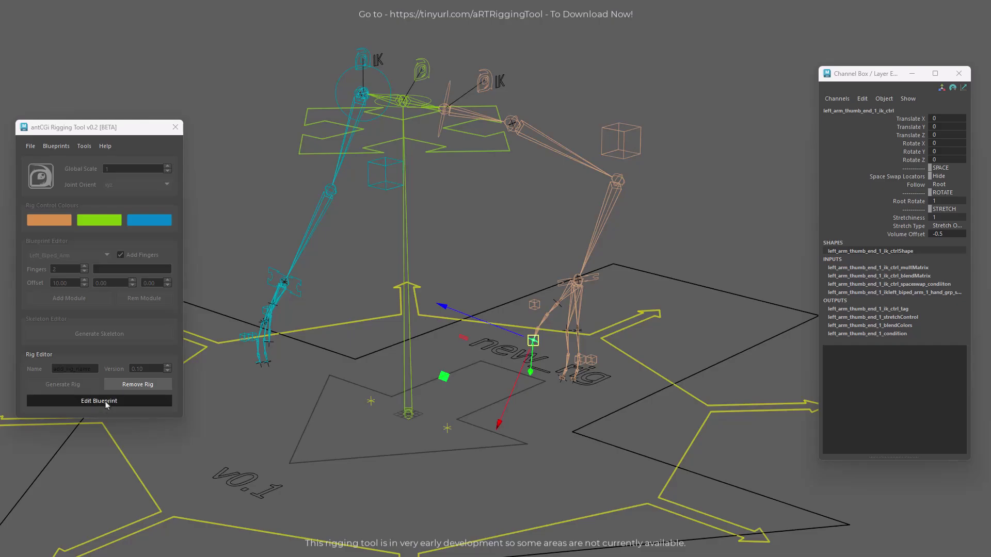
alt+middle_drag(573, 422, 517, 300)
alt+right_drag(517, 300, 717, 325)
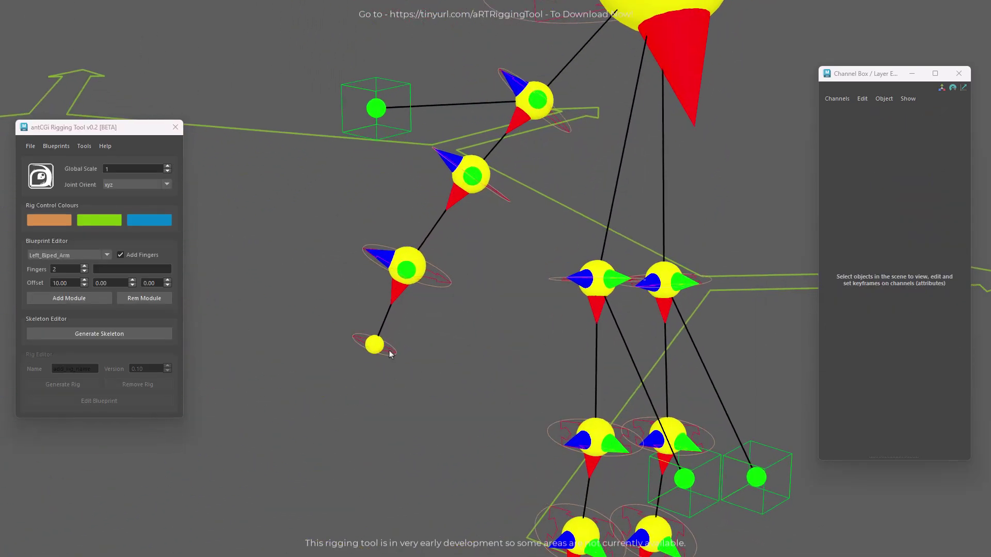
click(386, 351)
alt+middle_drag(623, 525, 584, 368)
shift+click(507, 432)
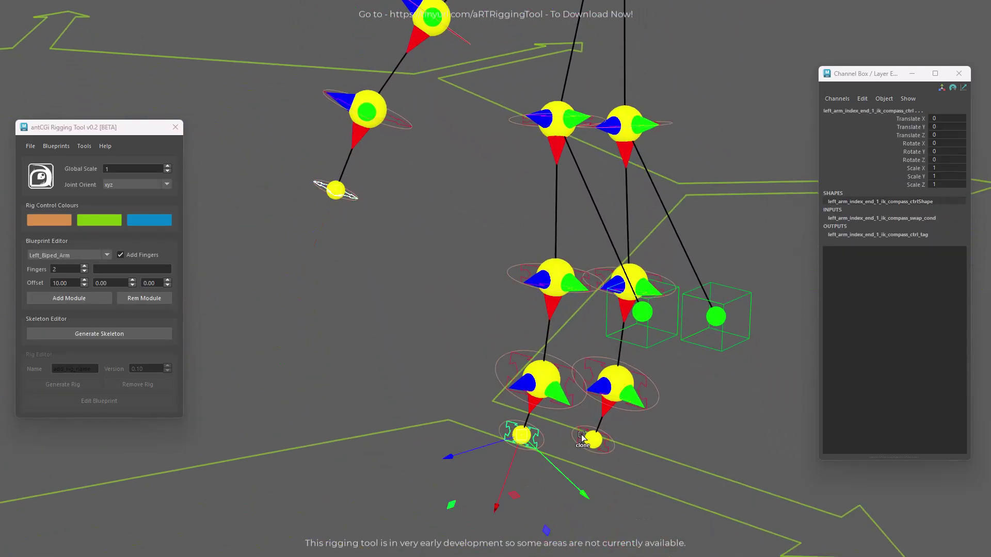
shift+click(585, 438)
key(r)
drag(593, 439, 668, 447)
click(398, 222)
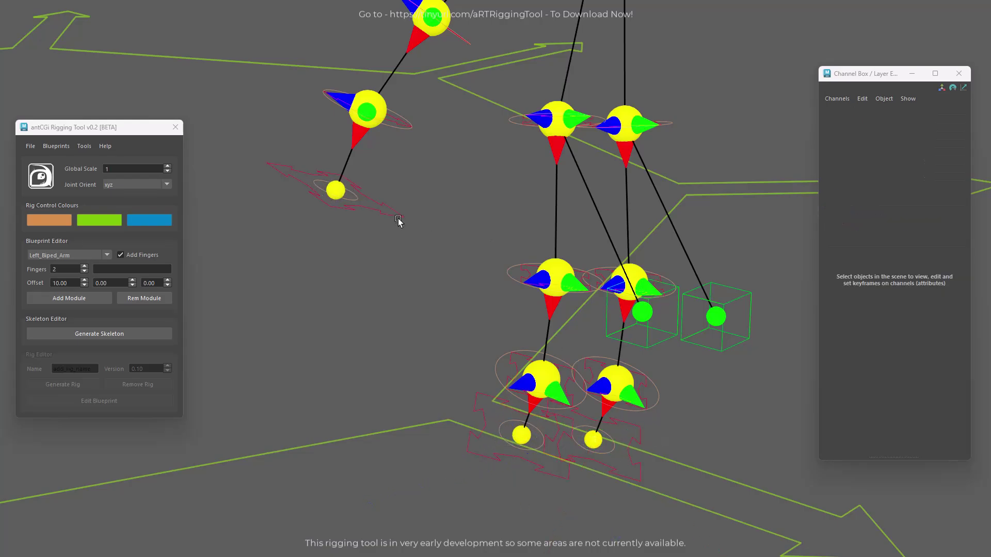
Step: Examine the FK and IK Control Shape options of the left thumb end locator
click(393, 213)
click(357, 201)
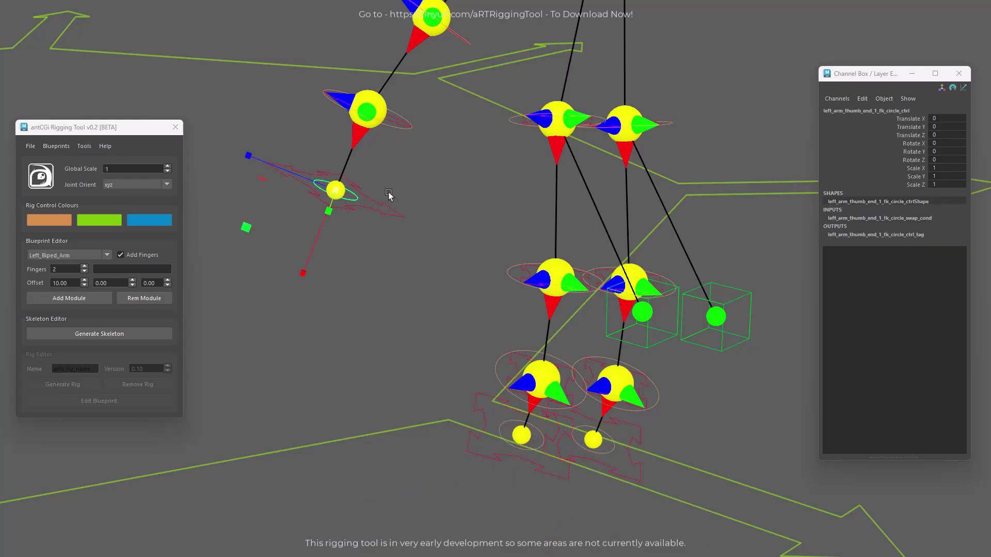
click(337, 191)
click(942, 159)
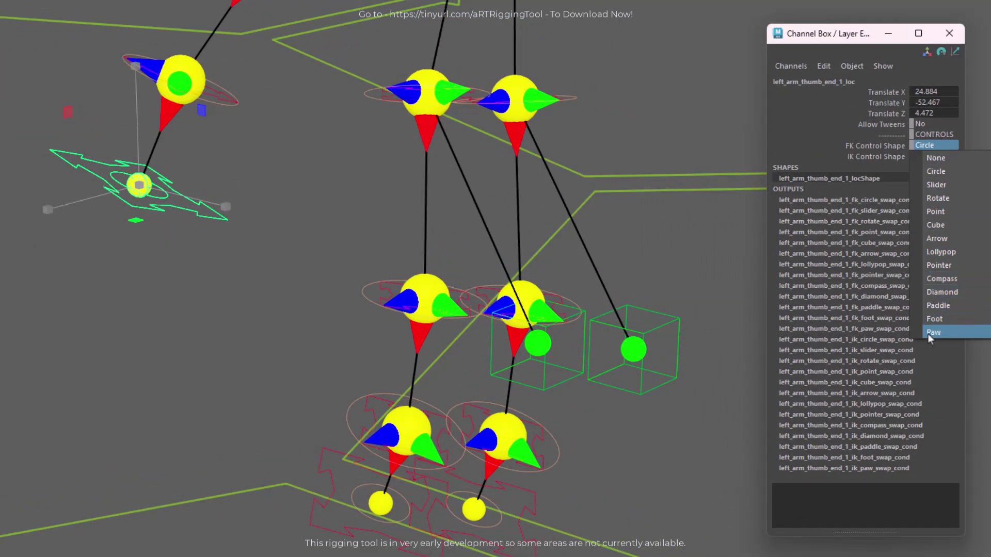
click(883, 157)
click(930, 156)
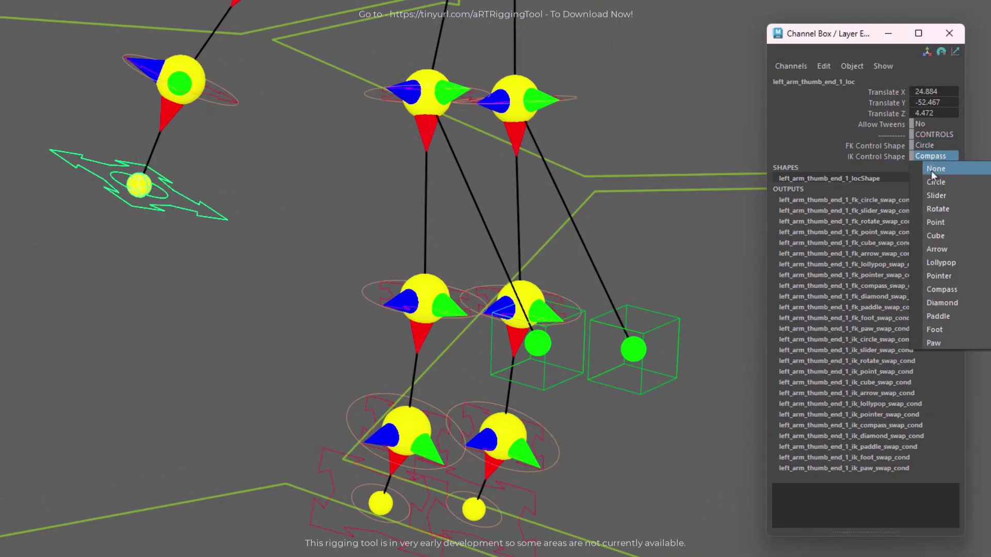
click(227, 230)
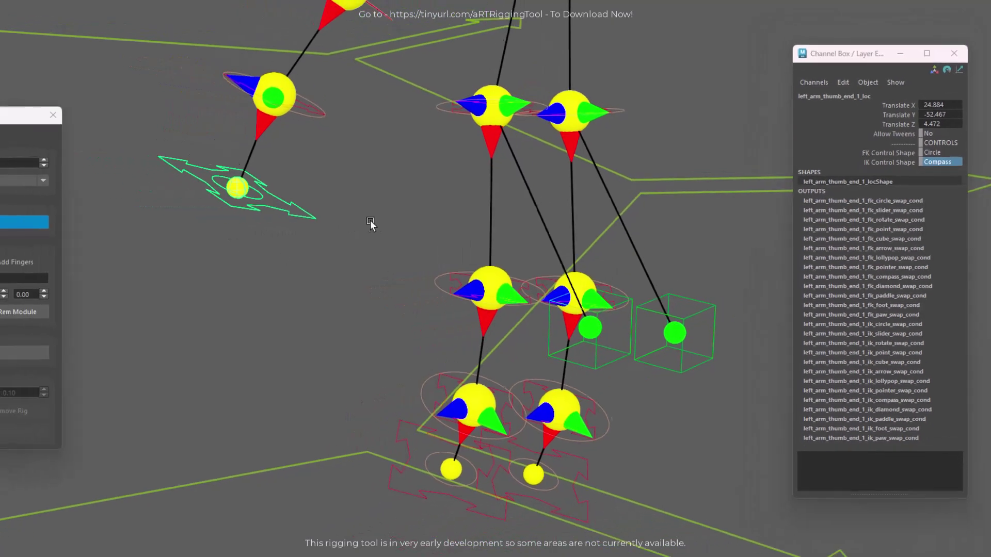
click(289, 228)
Step: Generate the skeleton and control rig with the enlarged fingertip IK control shapes
alt+right_drag(550, 401, 297, 343)
scroll(456, 312, down, 8)
alt+middle_drag(573, 217, 600, 389)
alt+drag(600, 391, 640, 394)
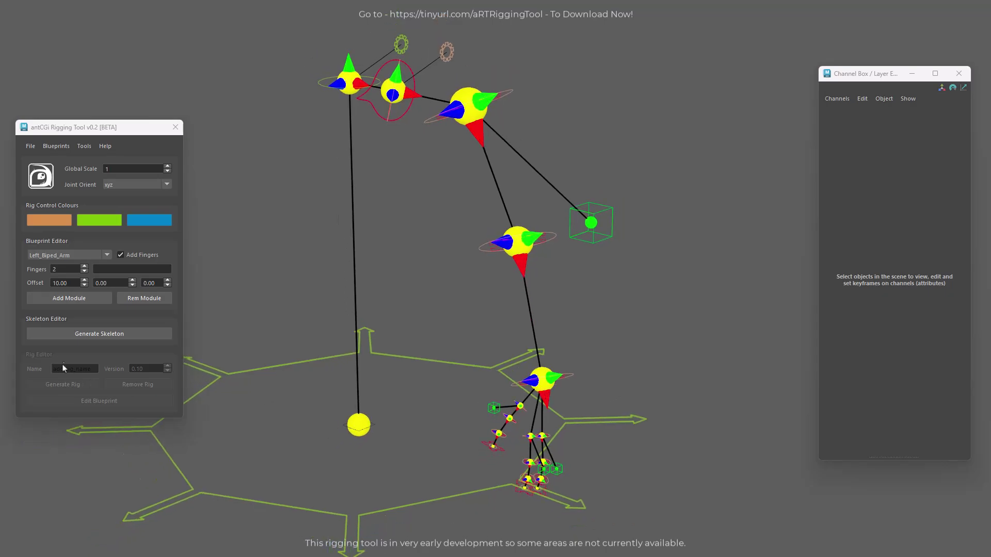
click(82, 334)
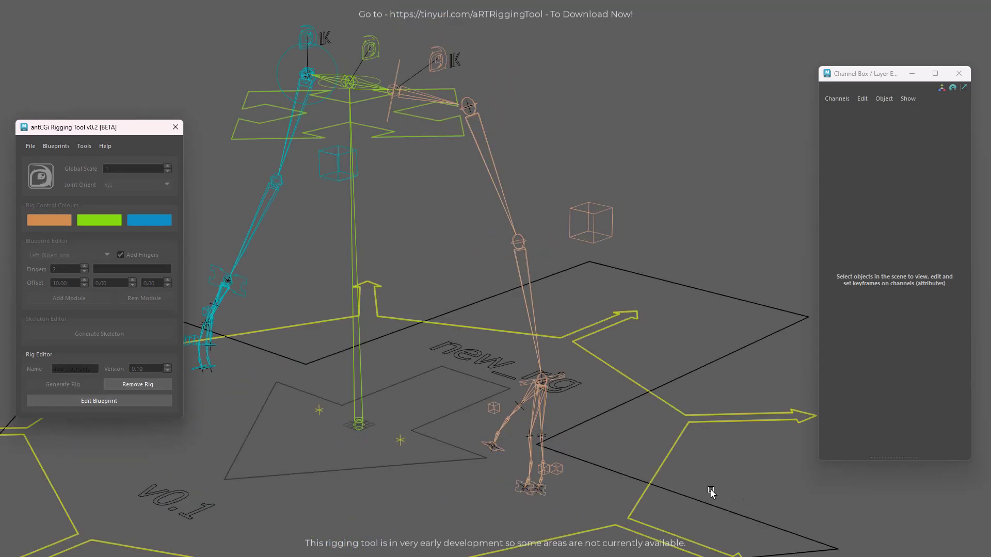
Step: Test-move the left thumb end IK control and undo the move
click(502, 451)
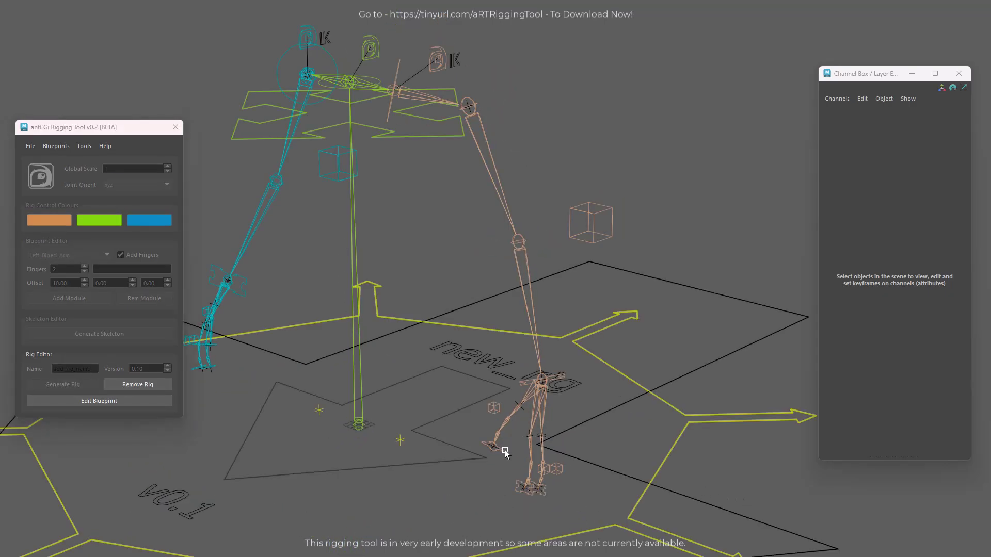
alt+drag(480, 489, 477, 482)
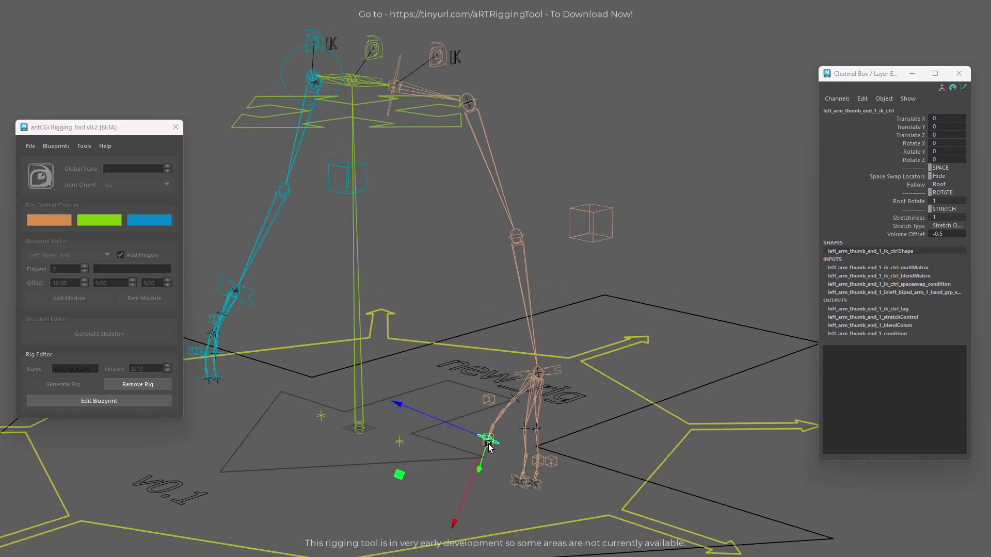
mouse_move(488, 443)
mouse_down()
mouse_move(503, 427)
mouse_move(422, 469)
mouse_move(479, 434)
mouse_up()
key(ctrl+z)
click(509, 486)
Step: Test-rotate the left hand IK control to check the fingers, and undo the rotation
click(553, 371)
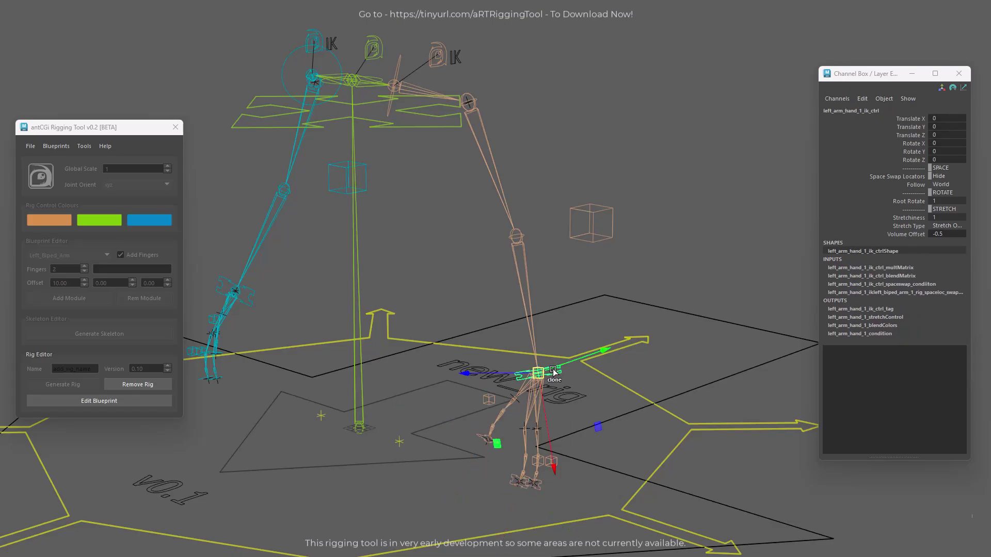
key(e)
mouse_move(541, 420)
mouse_down()
mouse_move(531, 449)
mouse_move(544, 439)
mouse_up()
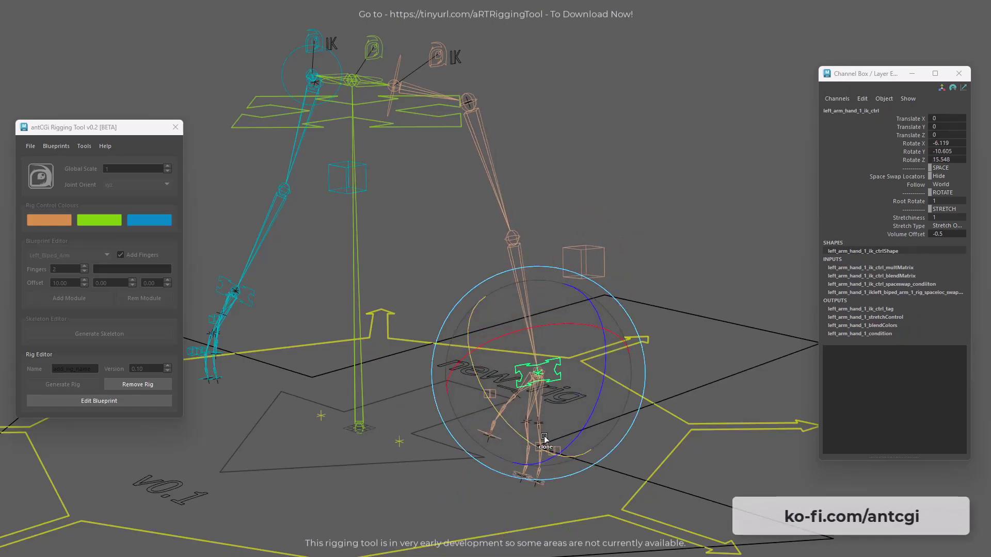
key(ctrl+z)
click(429, 499)
Step: Set Follow to World on the IK controls at the ends of the left thumb, index and middle fingers together
click(496, 443)
key(w)
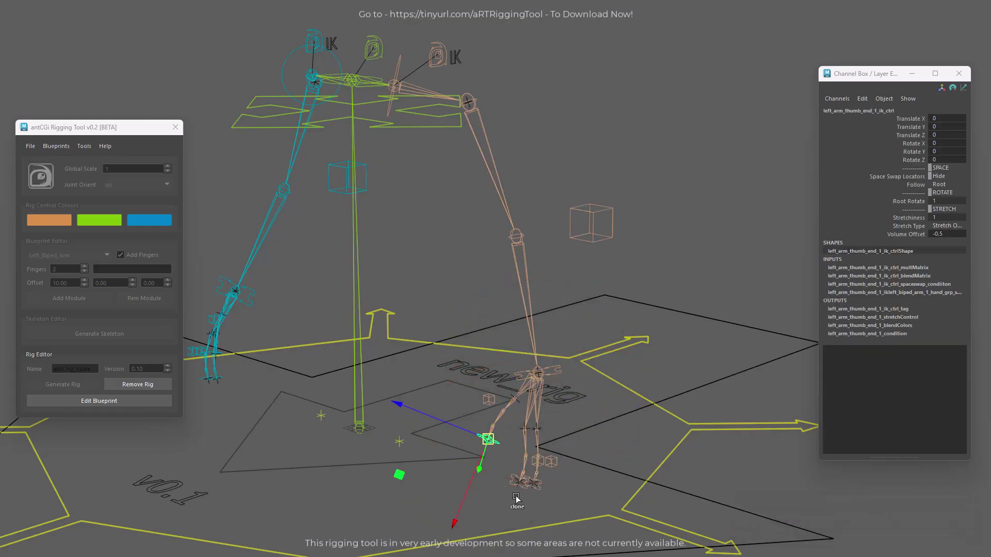
click(518, 481)
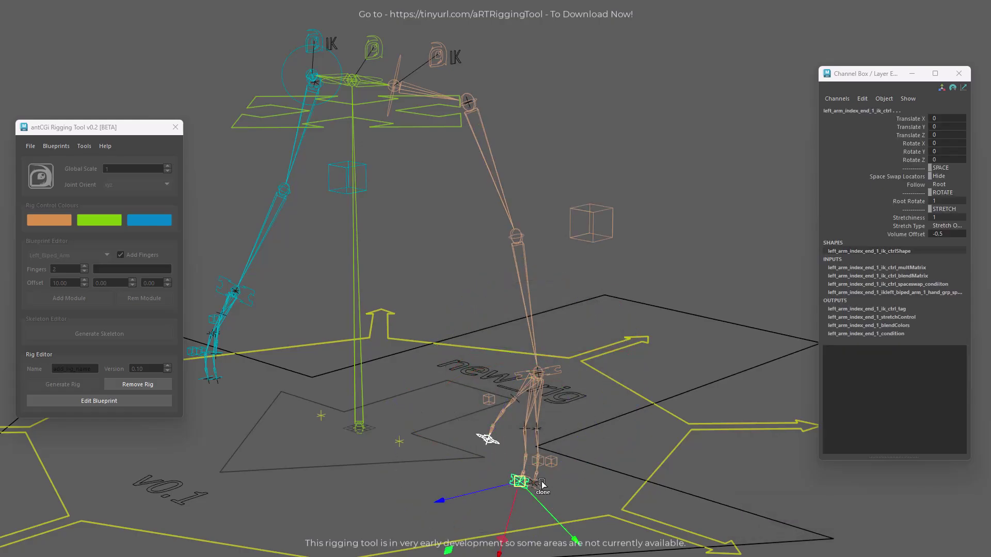
click(541, 483)
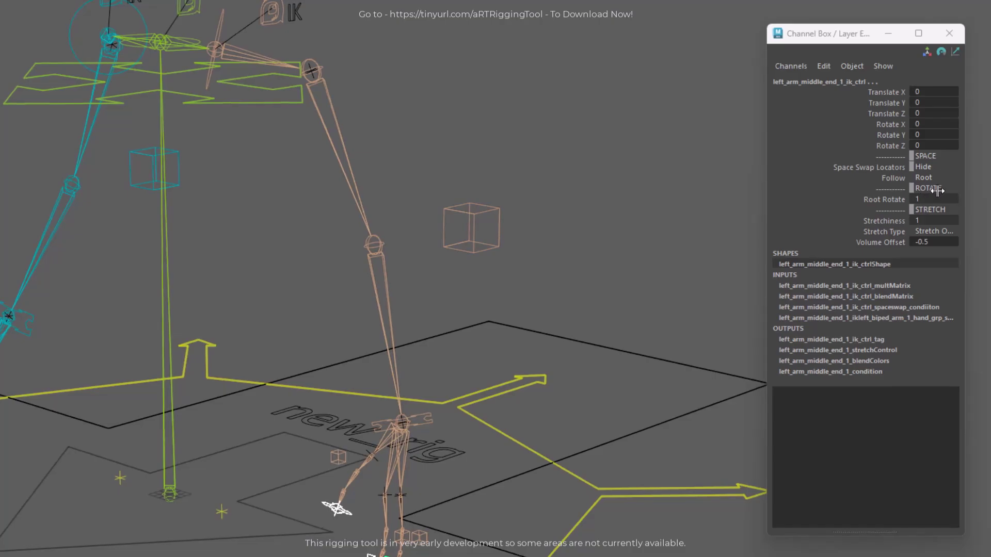
click(937, 177)
click(936, 190)
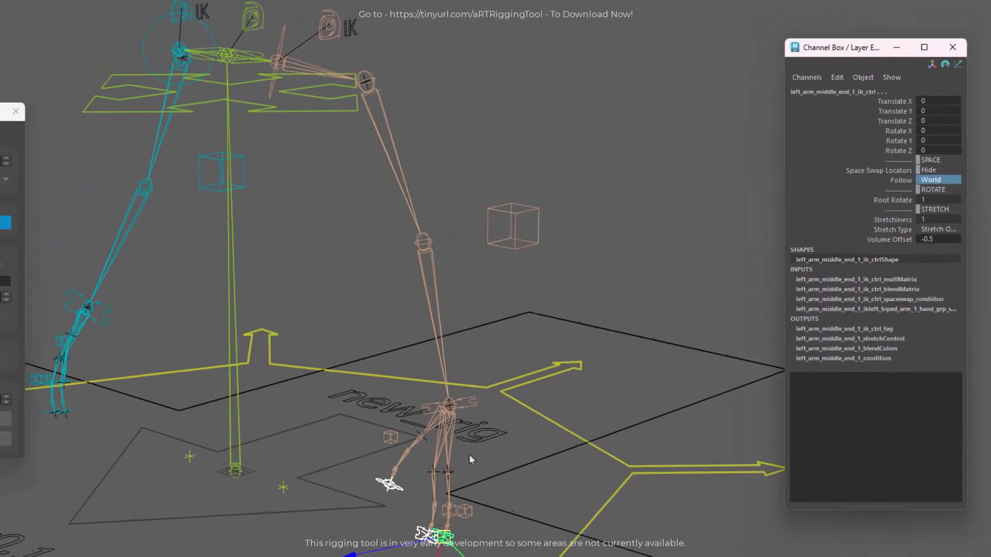
Step: Set the left hand IK control's Stretchiness to 0 and move the control outward past the arm's reach
click(540, 374)
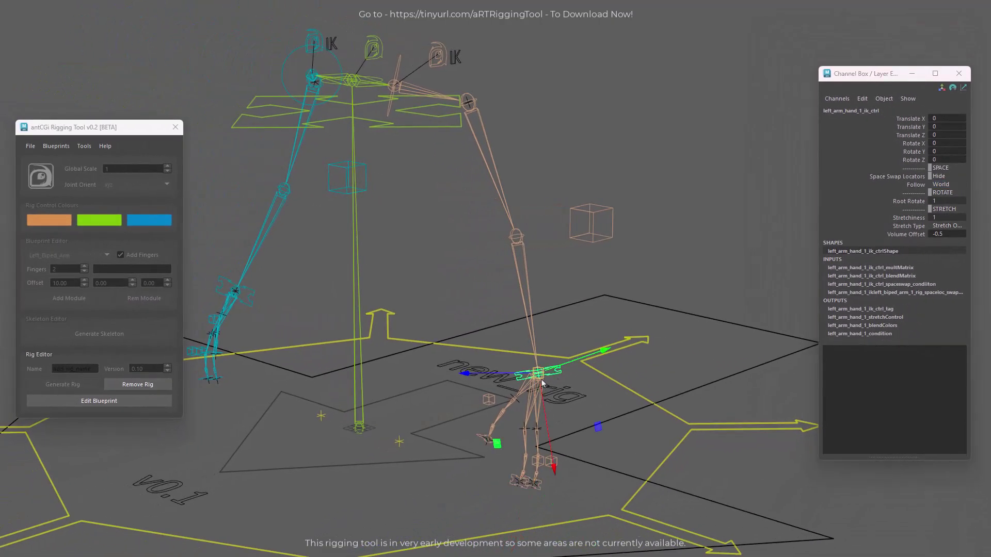
mouse_move(542, 381)
mouse_down()
mouse_move(609, 371)
mouse_move(677, 395)
mouse_move(532, 393)
mouse_move(536, 407)
mouse_move(549, 384)
mouse_up()
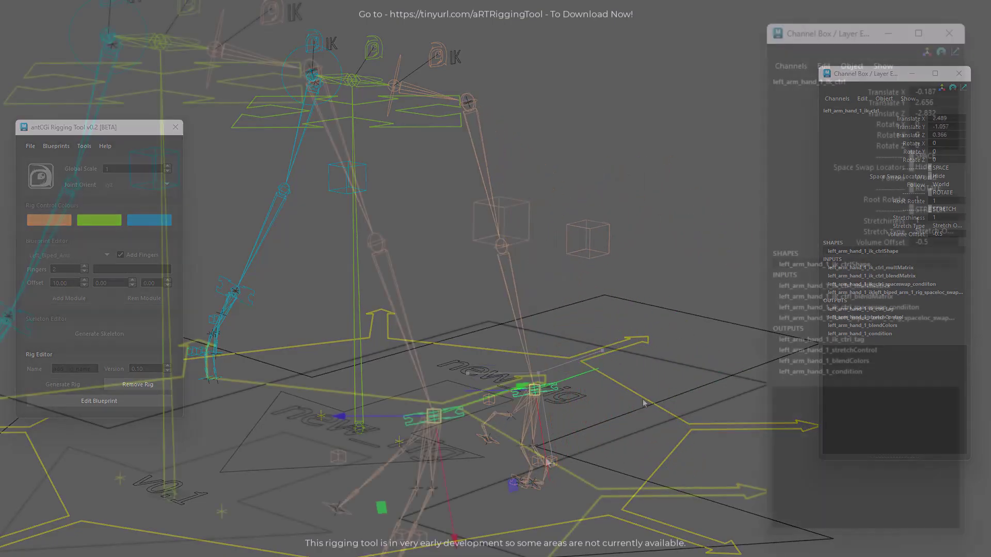
click(908, 219)
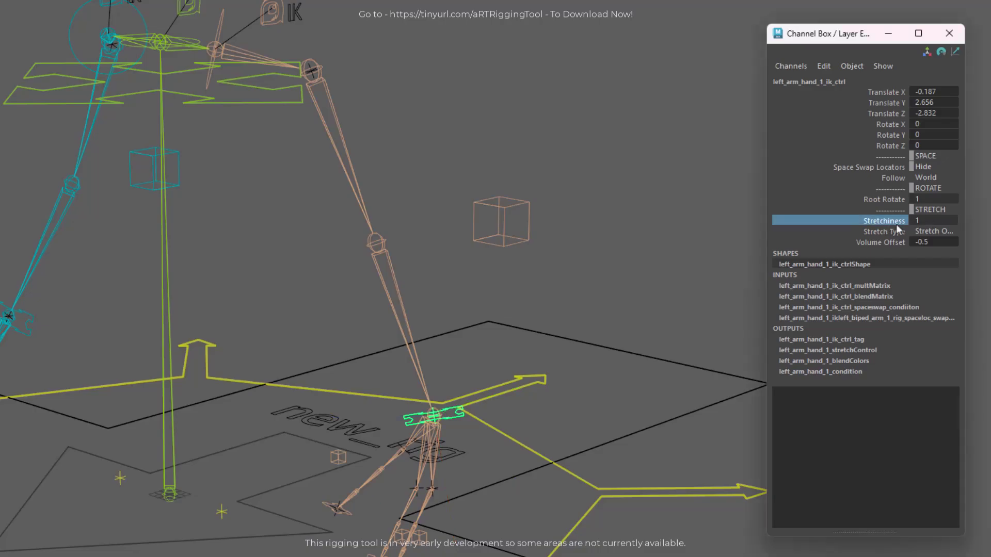
middle_drag(519, 300, 512, 297)
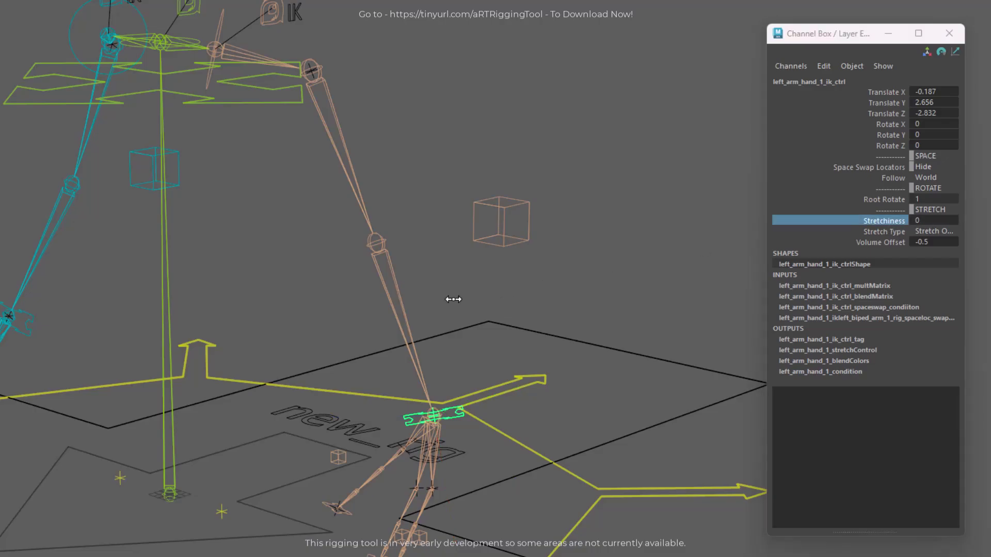
drag(459, 416, 609, 365)
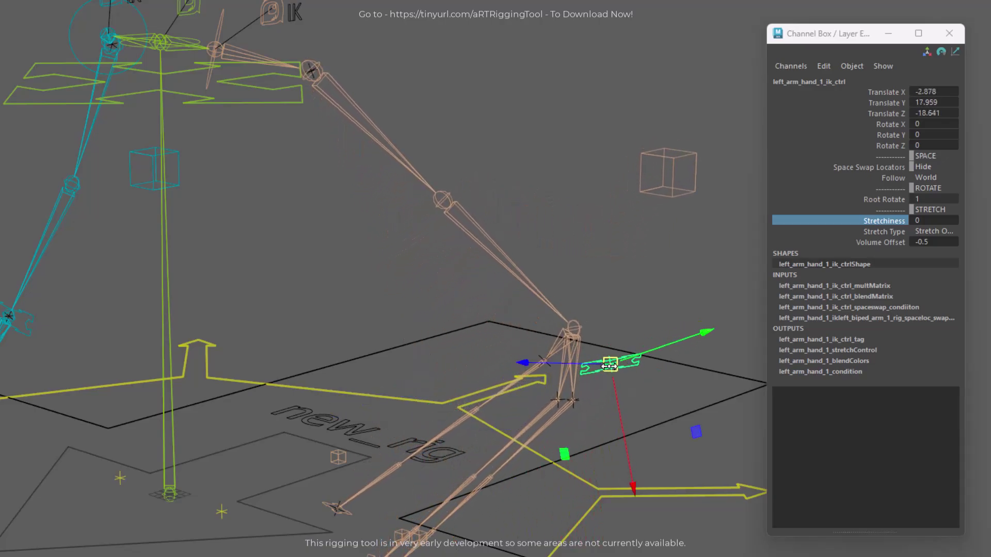
Step: Set the left hand IK control's Stretch Type to Full
click(935, 232)
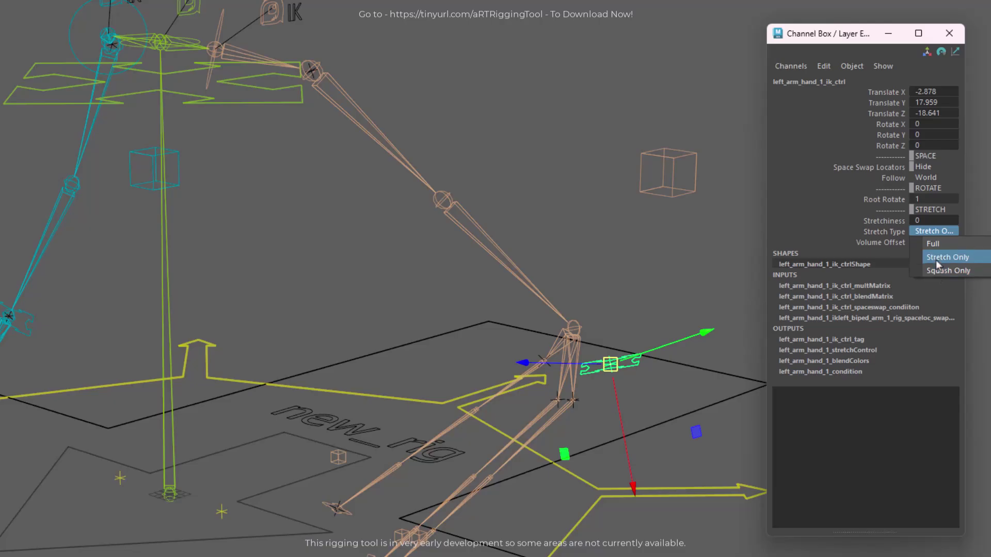
click(936, 258)
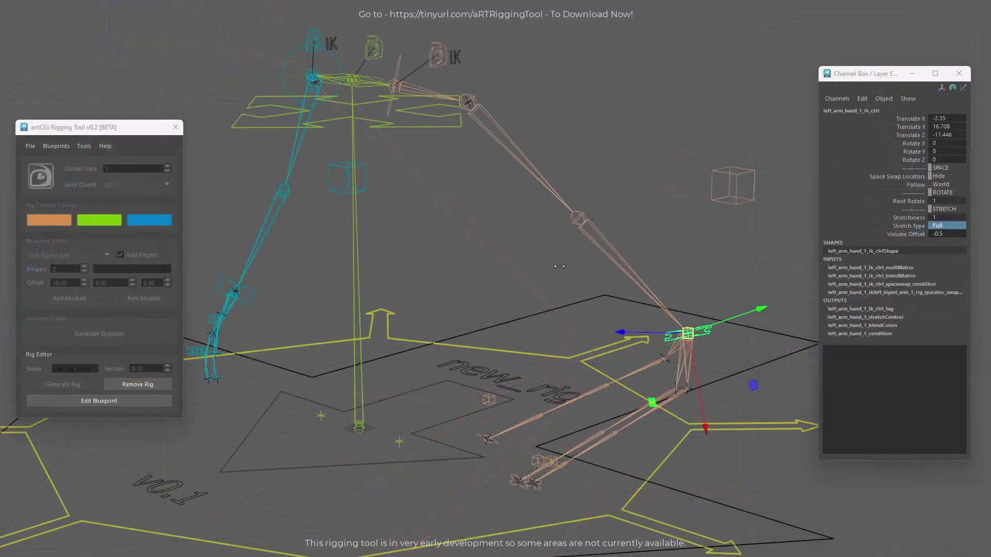
Step: Set Squash And Stretch to Disabled on the root control and test-move the left hand IK control
click(493, 349)
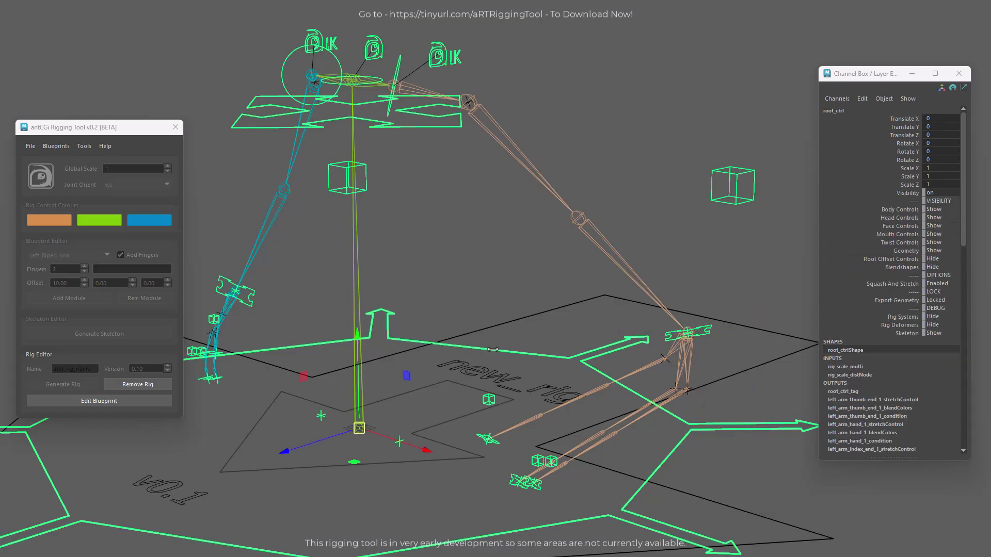
click(904, 284)
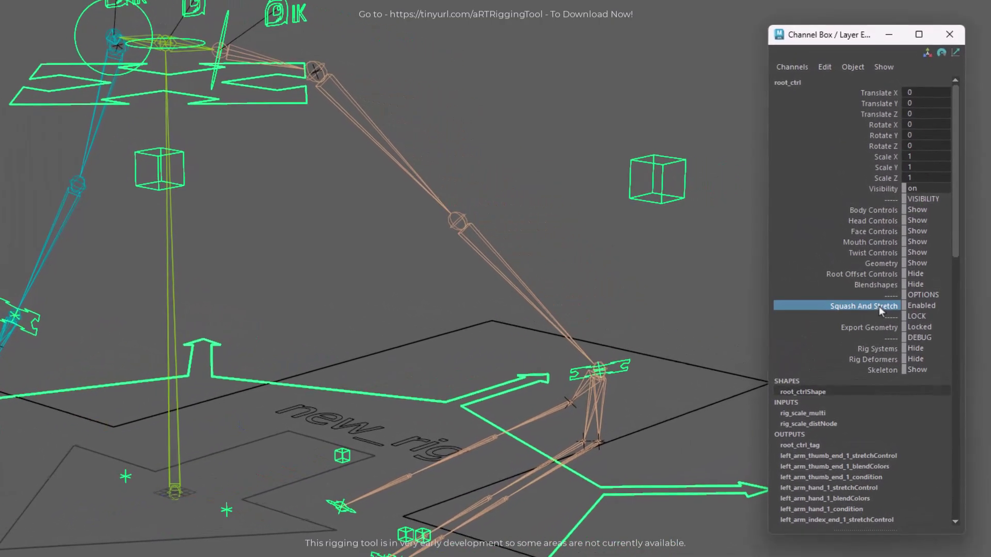
click(939, 283)
click(924, 306)
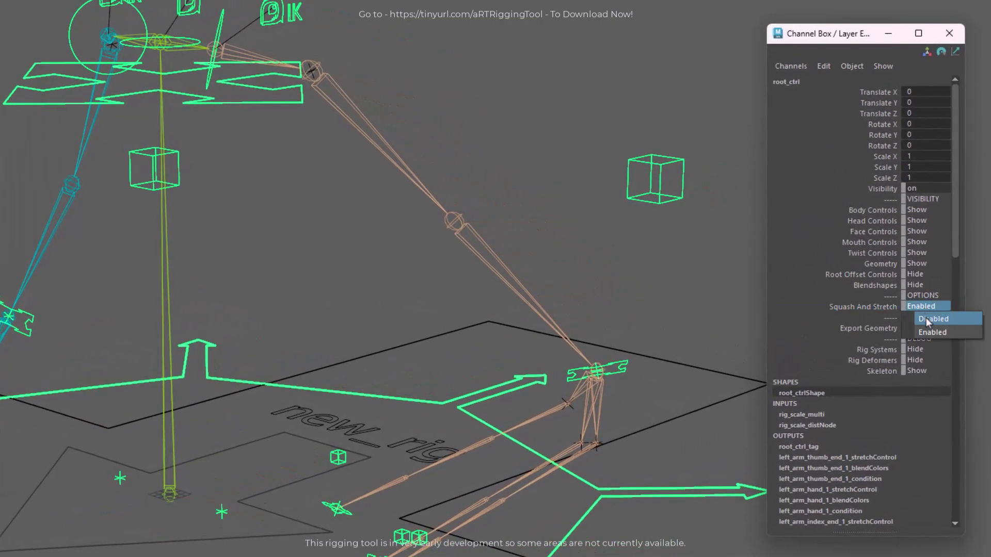
click(926, 318)
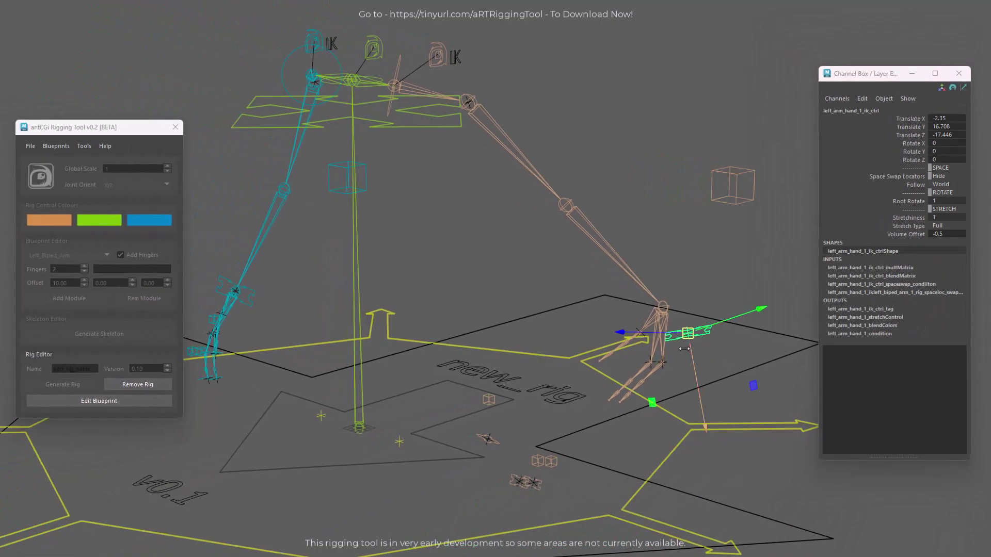
drag(684, 349, 624, 323)
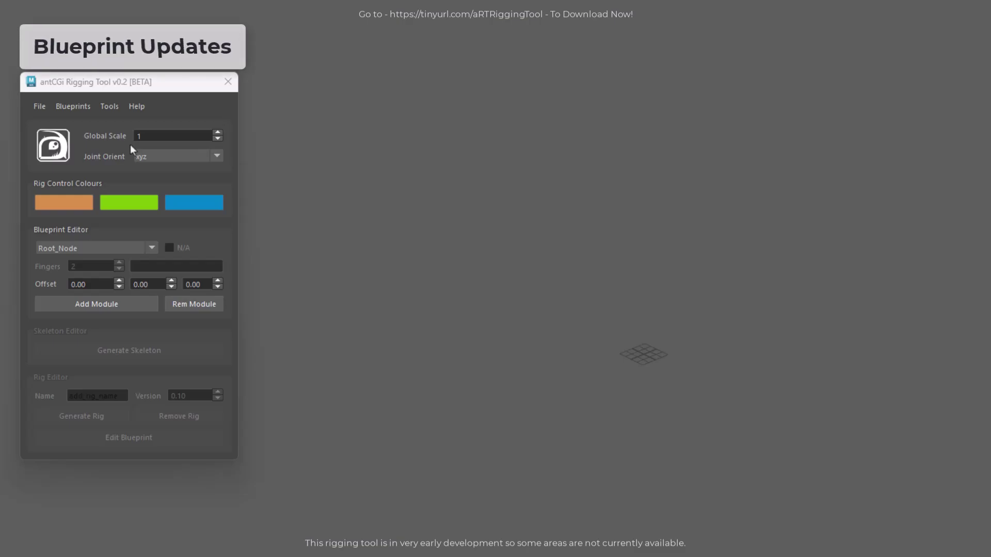
Step: Load the Biped: Basic preset blueprint into the empty scene
click(73, 107)
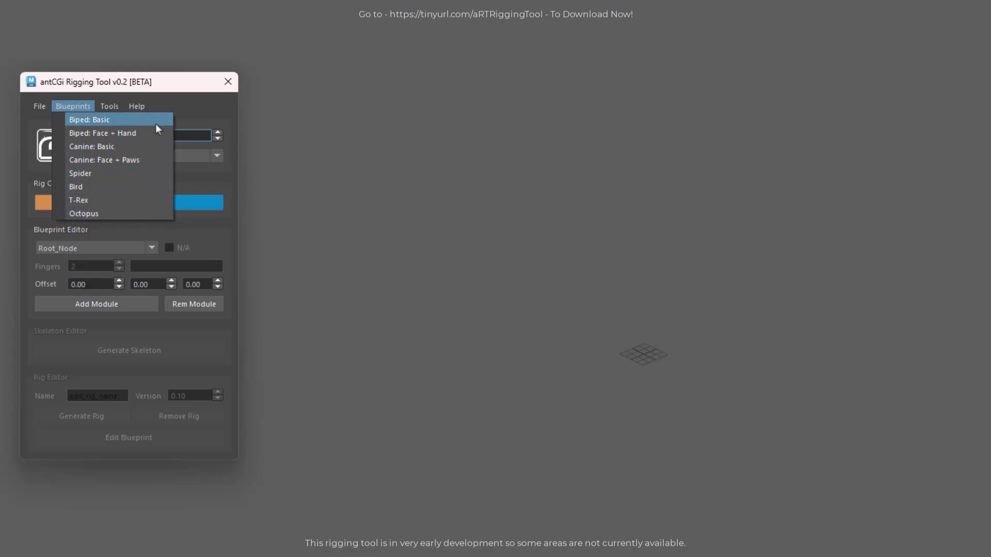
click(118, 122)
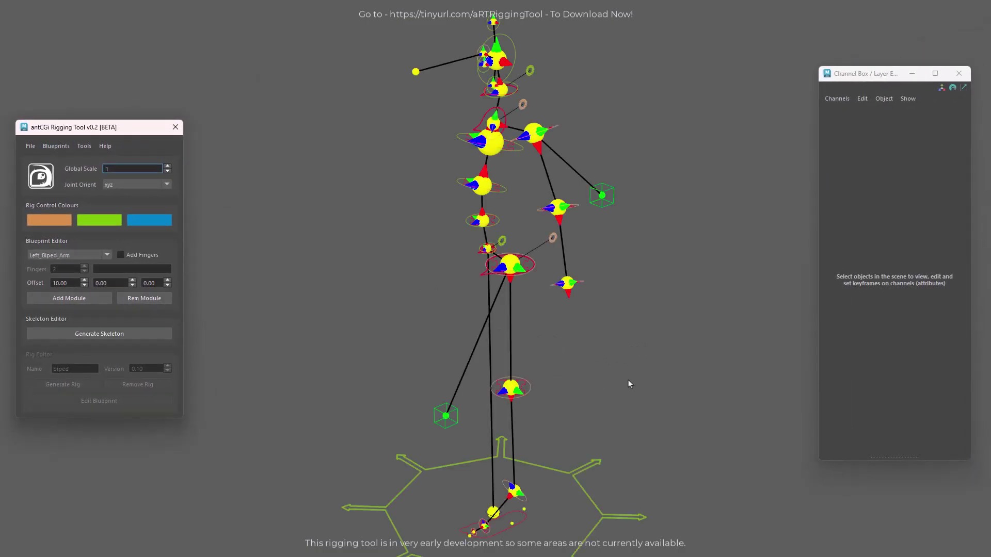
Step: Examine the left upper arm locator's IK Control Shape options and the control settings of the left arm module
alt+right_drag(627, 380, 572, 381)
alt+drag(573, 380, 558, 354)
alt+middle_drag(558, 354, 540, 452)
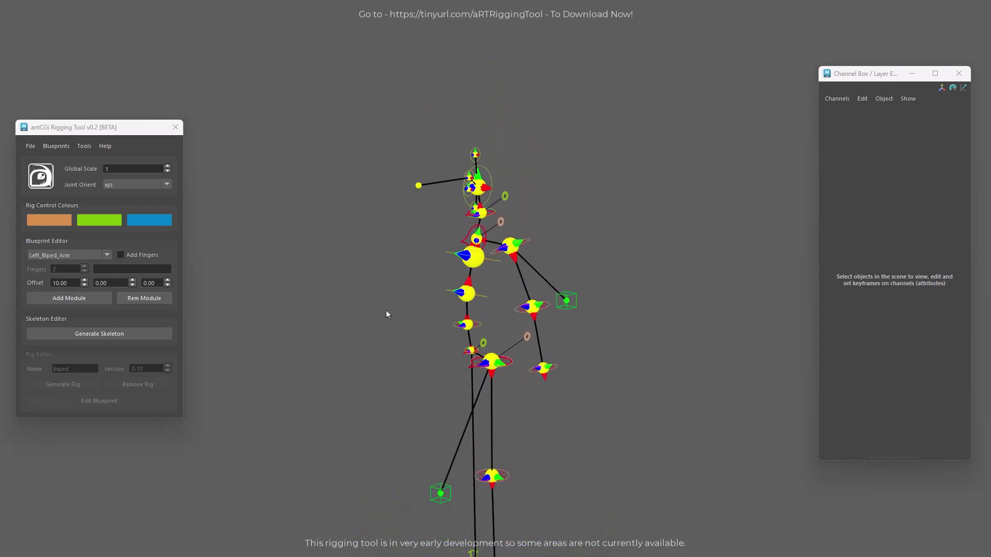
alt+right_drag(386, 310, 985, 336)
alt+drag(598, 183, 505, 160)
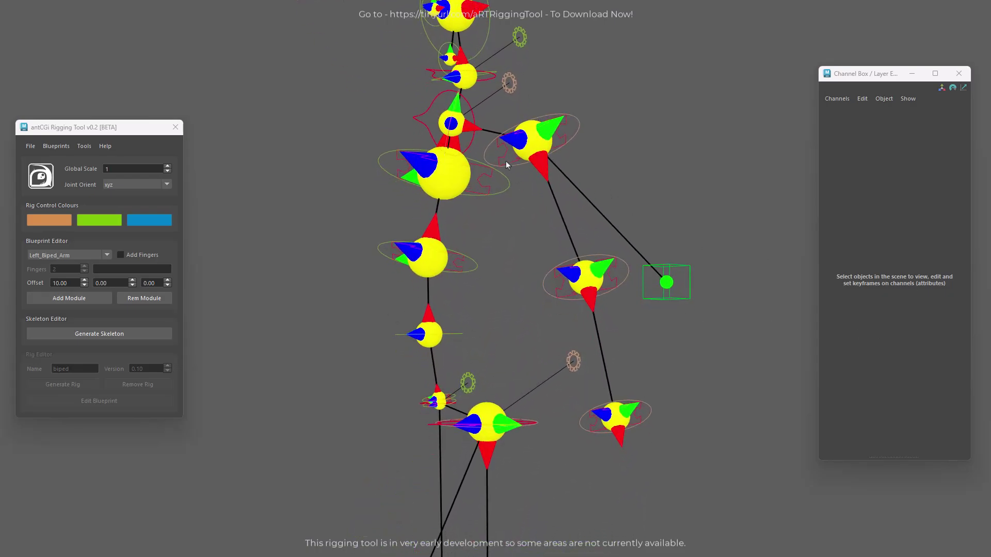
click(506, 161)
click(485, 157)
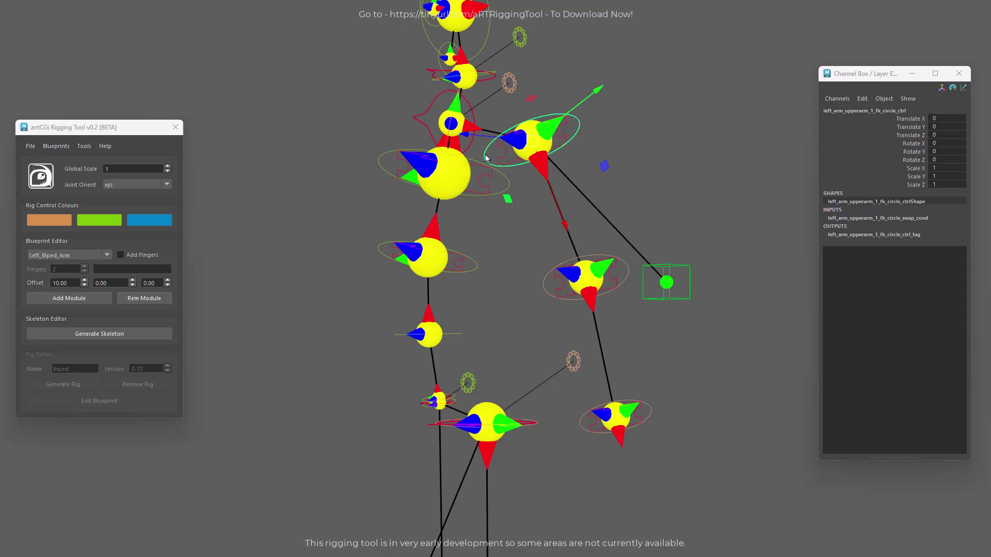
click(532, 138)
click(947, 192)
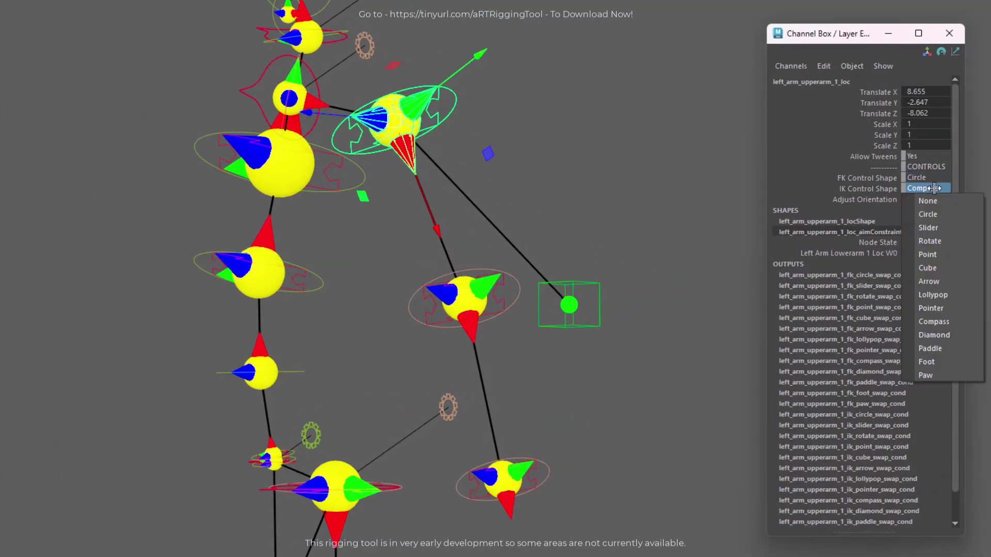
click(935, 189)
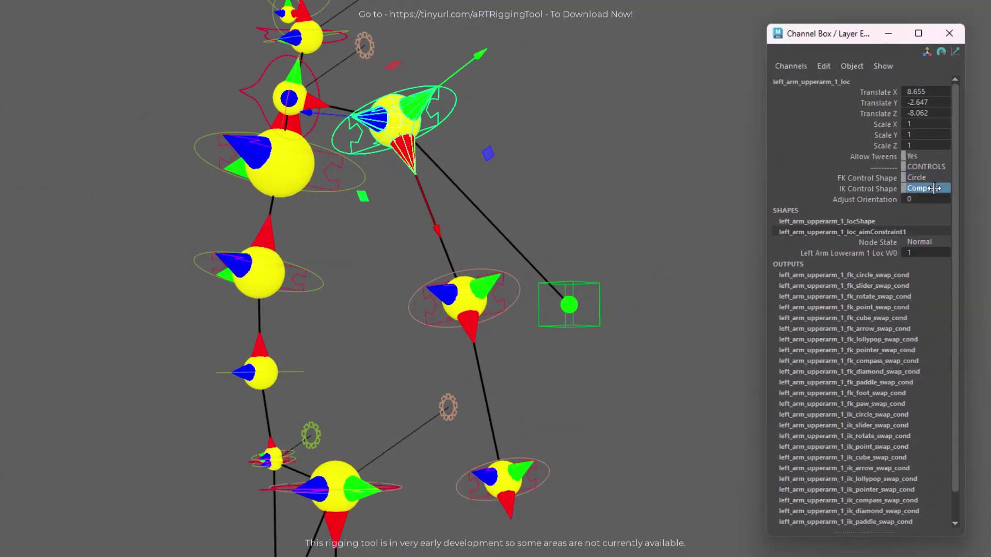
click(361, 44)
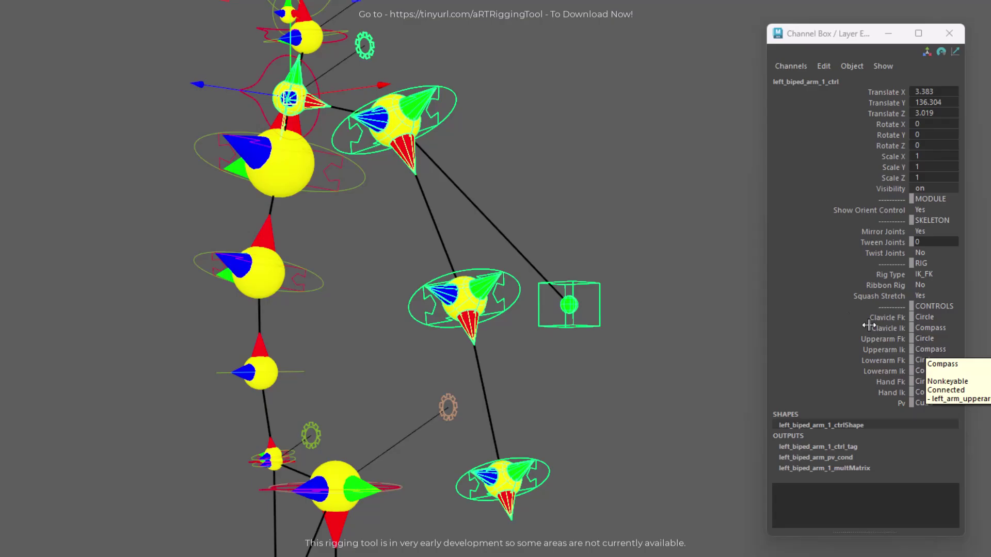
Step: Generate the skeleton and control rig from the basic biped blueprint
alt+drag(639, 382, 643, 402)
alt+right_drag(643, 402, 212, 422)
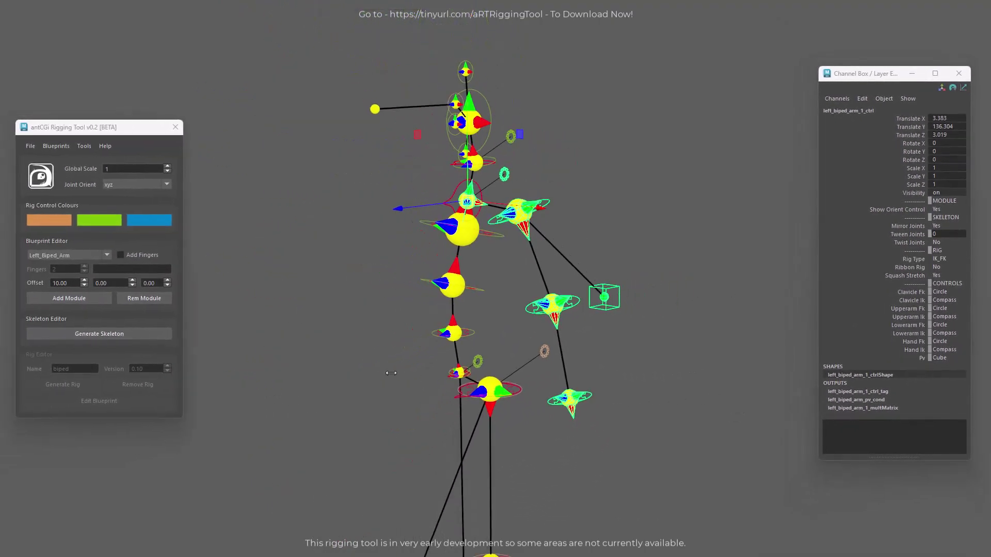
alt+middle_drag(666, 431, 663, 327)
alt+right_drag(663, 327, 475, 330)
alt+drag(465, 315, 473, 334)
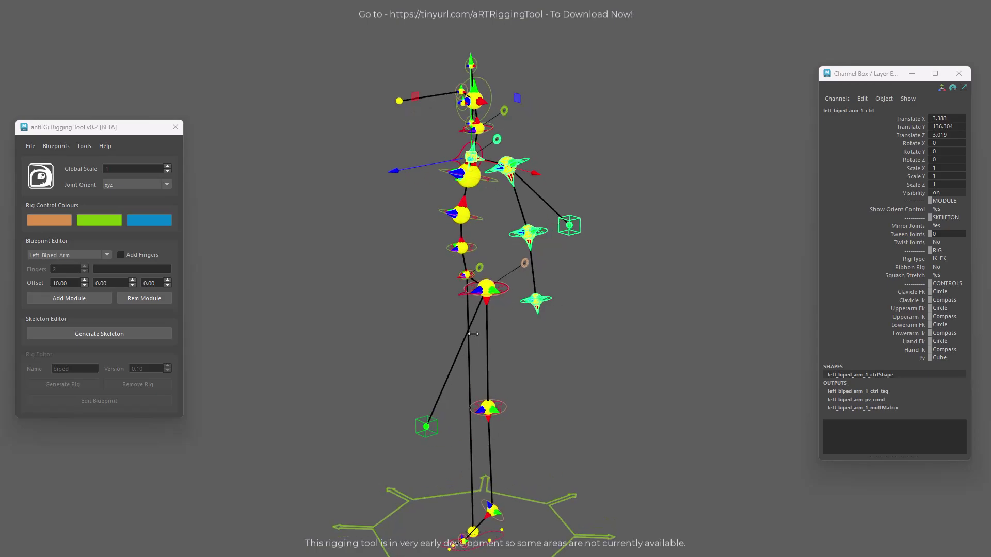
alt+middle_drag(526, 354, 527, 338)
click(619, 346)
mouse_move(523, 336)
alt+mouse_down()
mouse_move(500, 338)
mouse_move(541, 336)
alt+mouse_up()
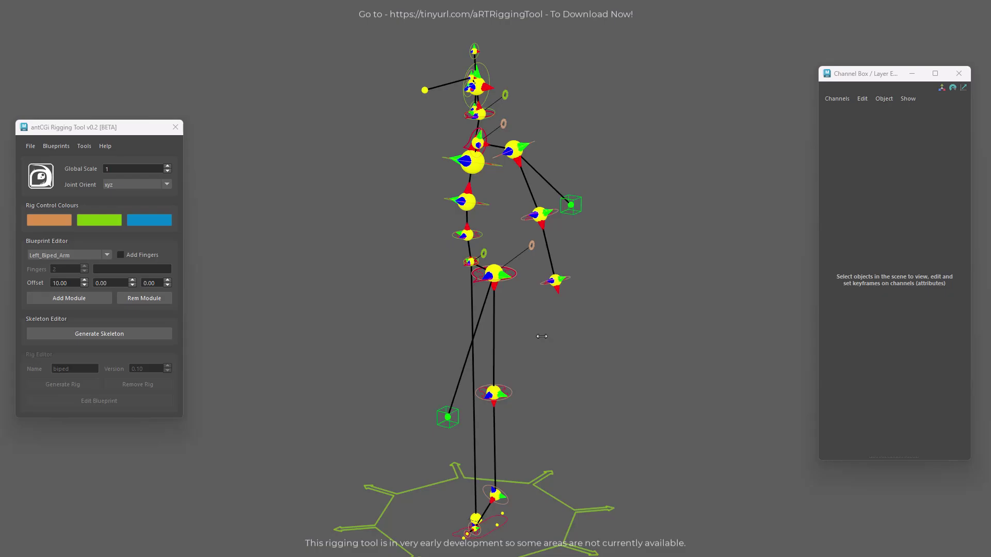
click(129, 333)
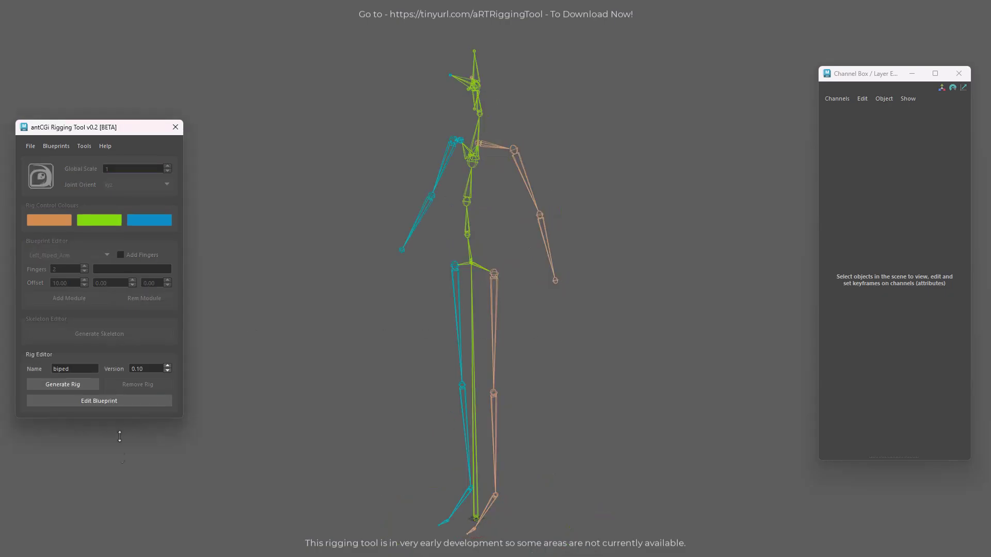
click(76, 383)
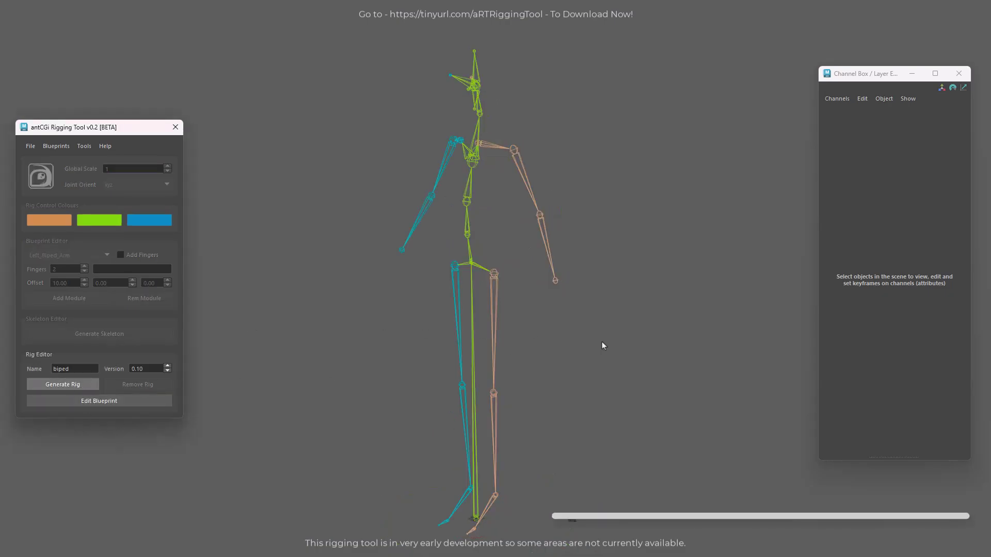
Step: Test-rotate the hips control of the generated rig and undo the rotation
scroll(506, 316, up, 1)
click(539, 286)
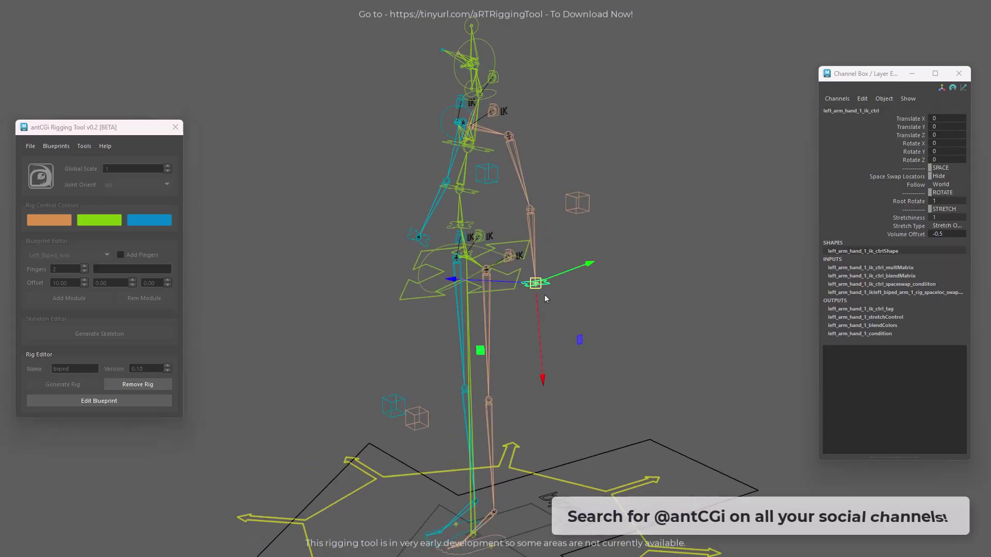
alt+drag(544, 295, 503, 280)
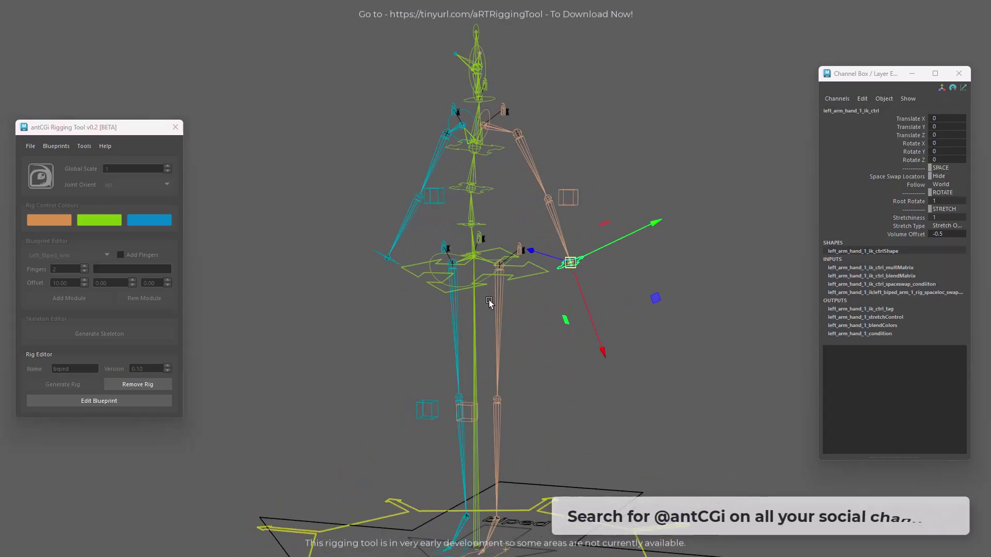
click(432, 255)
key(e)
drag(522, 259, 483, 290)
key(ctrl+z)
Step: Test-move the spine controls, including the shoulders IK control, and undo the moves
key(w)
mouse_move(471, 225)
mouse_down()
mouse_move(471, 237)
mouse_move(481, 231)
mouse_up()
key(ctrl+z)
key(ctrl+z)
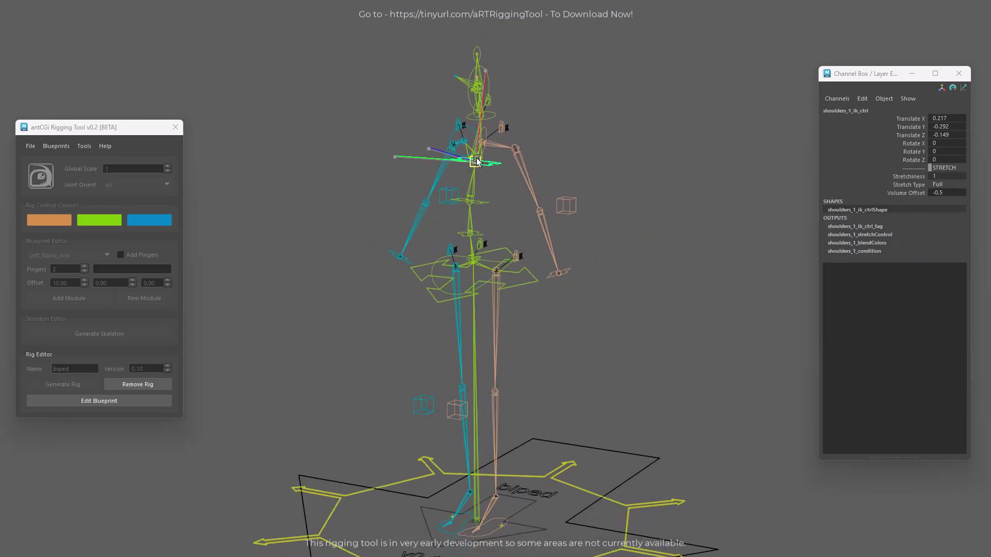
drag(476, 161, 478, 132)
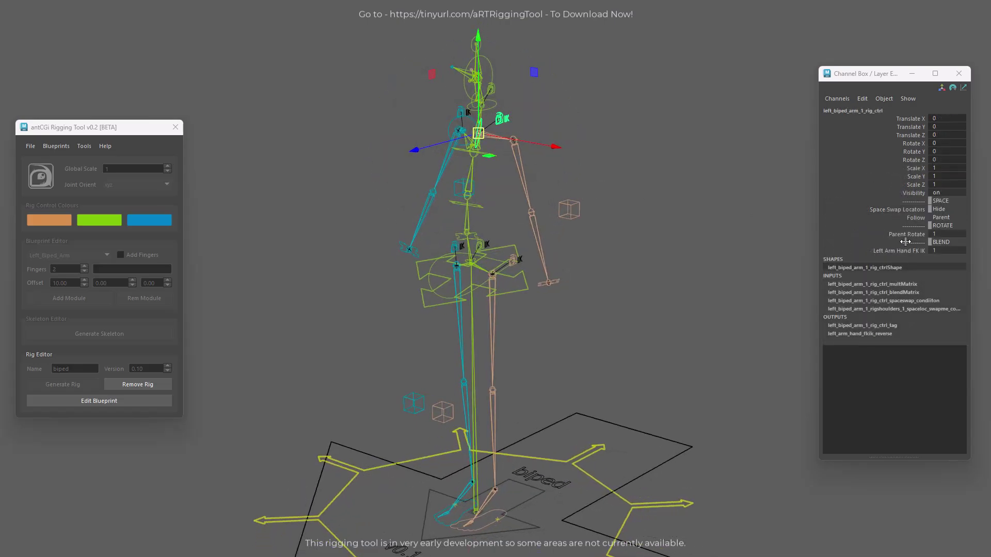
Step: Test the FK IK blend attributes on the left arm, left leg and spine settings controls
click(898, 251)
mouse_move(686, 264)
middle_down()
mouse_move(670, 264)
mouse_move(702, 266)
middle_up()
click(510, 280)
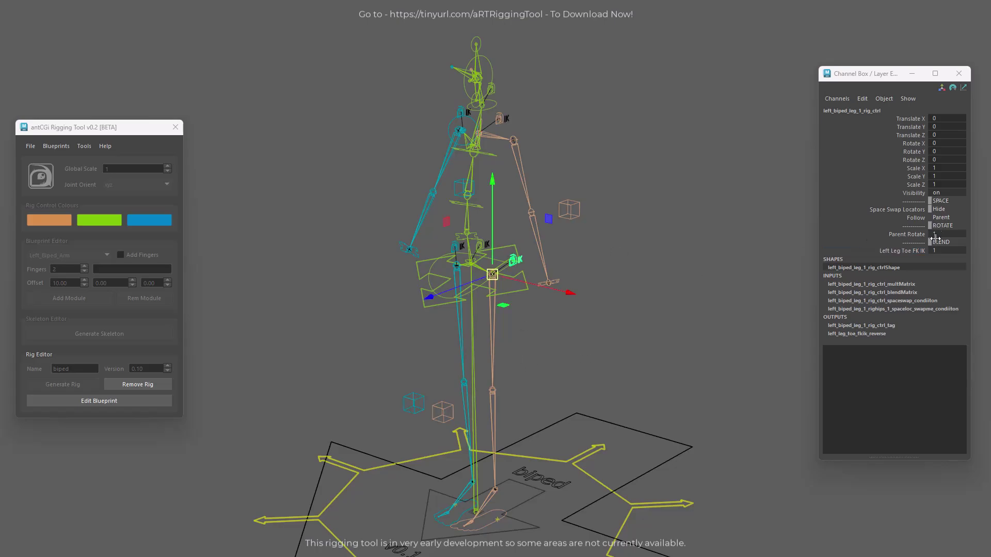
click(481, 245)
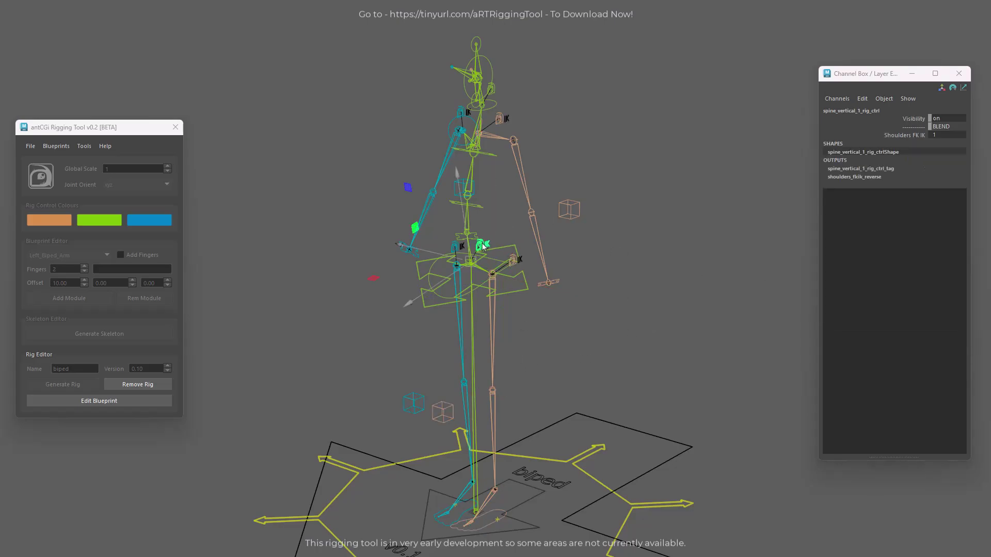
click(916, 133)
middle_drag(670, 247, 741, 252)
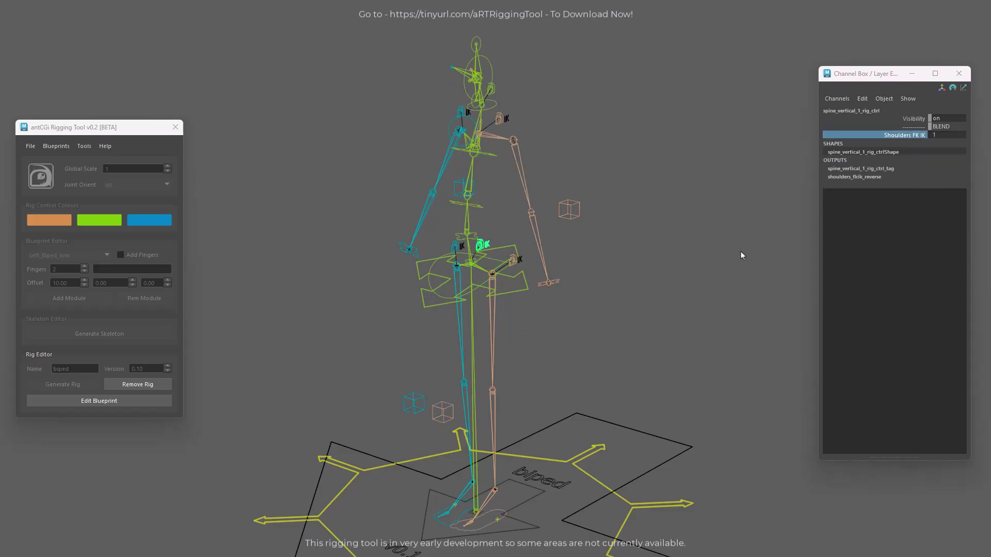
alt+drag(652, 288, 670, 296)
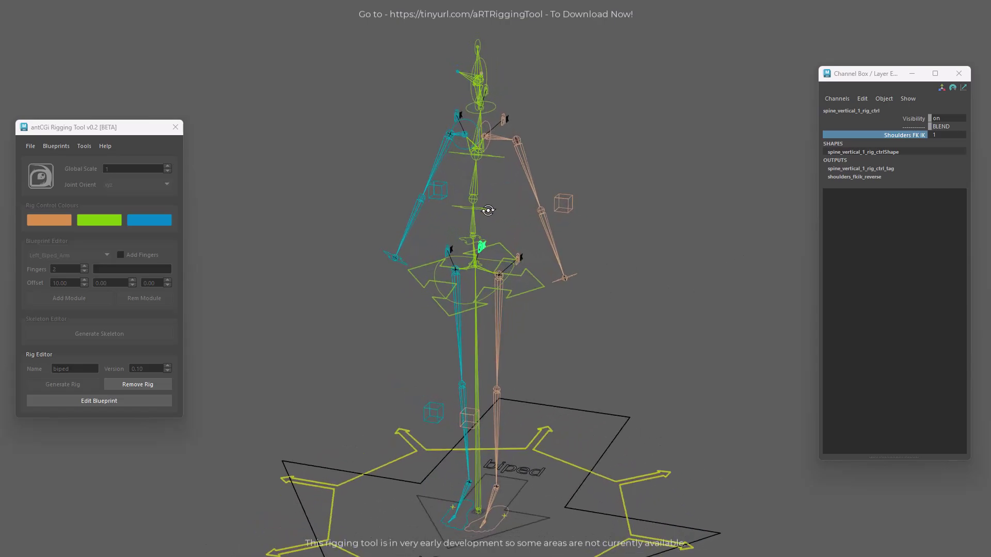
click(487, 210)
Step: Return the rig to its editable blueprint and check the control shape settings of the stomach, chest and shoulders locators
click(99, 403)
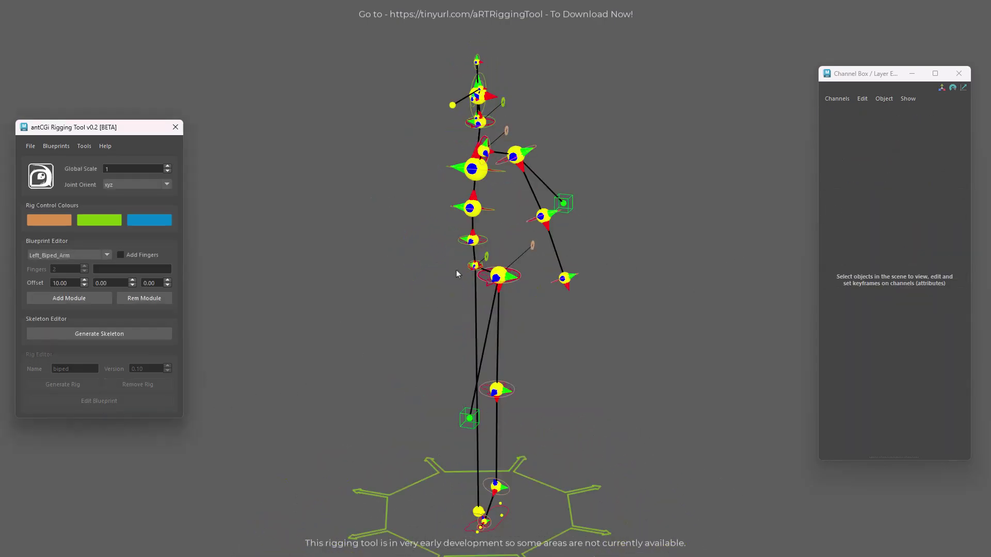
scroll(530, 354, up, 5)
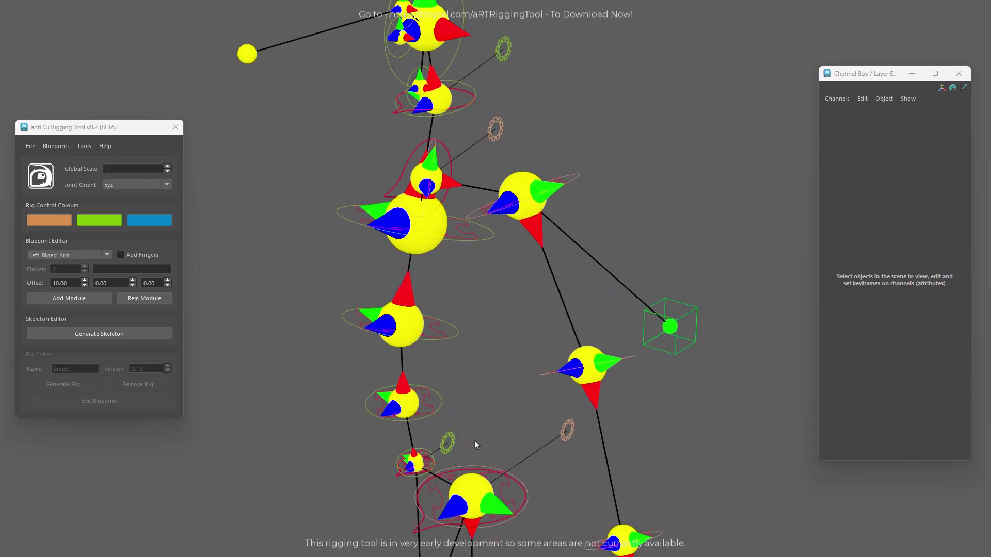
click(418, 407)
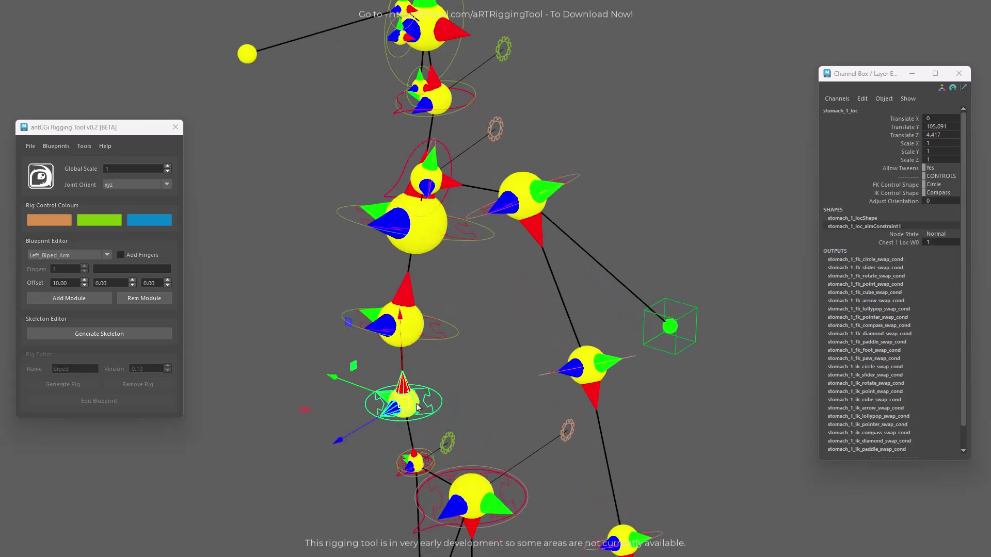
shift+click(420, 328)
alt+drag(452, 284, 442, 275)
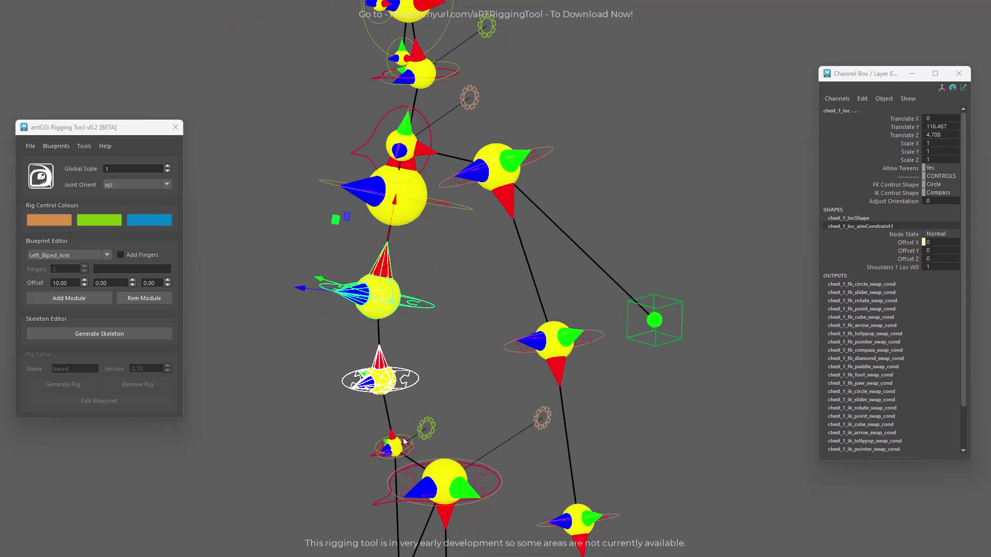
shift+click(419, 215)
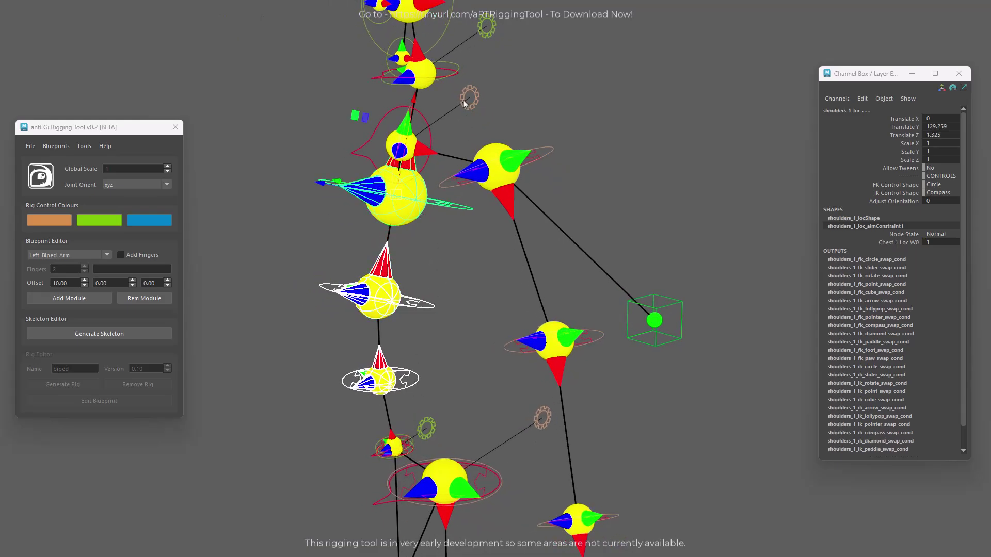
Step: Set the spine module's Pelvis Ik, Stomach Ik and Chest Ik control shapes to Lollypop
click(433, 422)
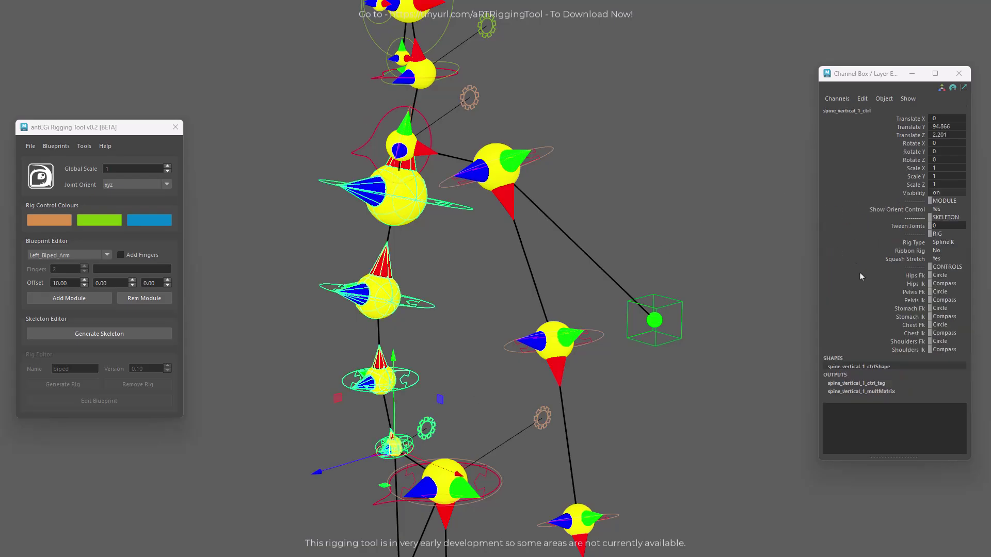
click(944, 284)
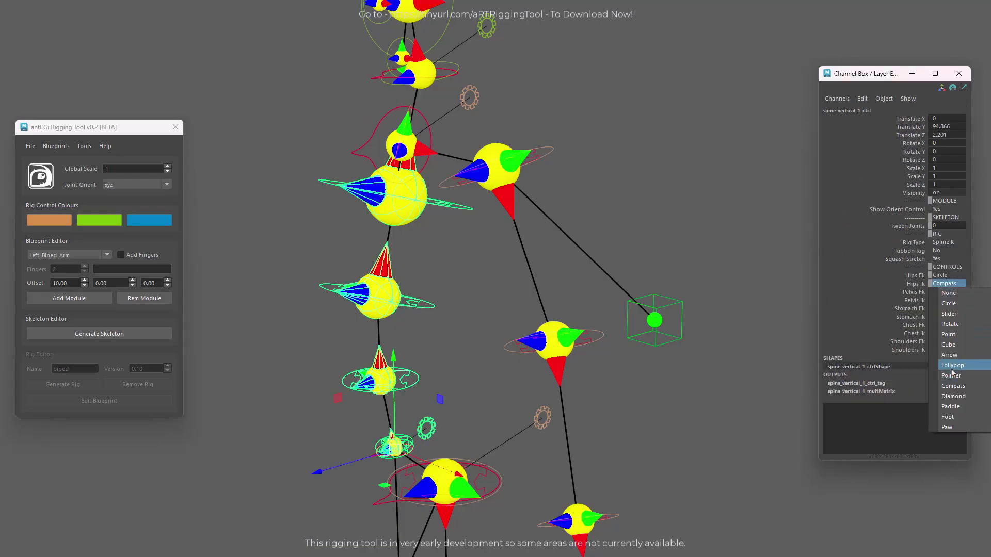
click(913, 292)
click(945, 300)
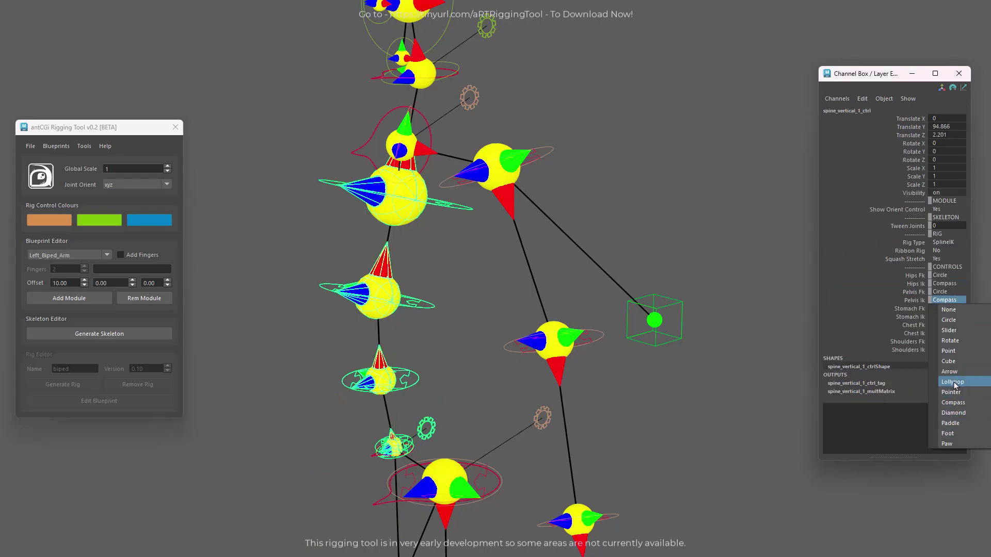
click(952, 382)
click(940, 316)
click(951, 398)
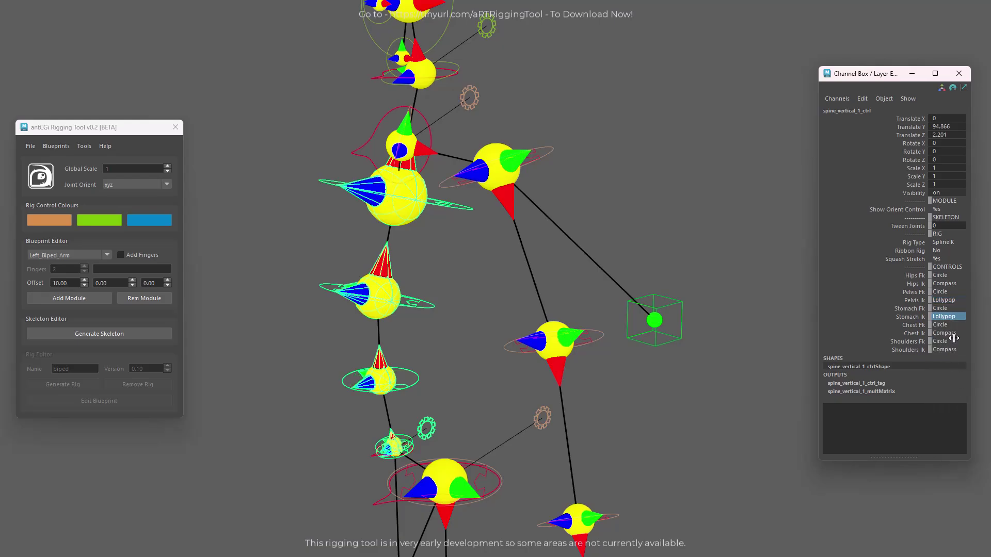
click(948, 334)
click(955, 415)
Step: Select the chest, stomach and pelvis lollypop IK controls and rotate them 90 degrees in X
alt+drag(408, 232, 406, 275)
click(401, 336)
shift+click(403, 408)
alt+drag(437, 475, 437, 465)
alt+middle_drag(355, 438, 365, 366)
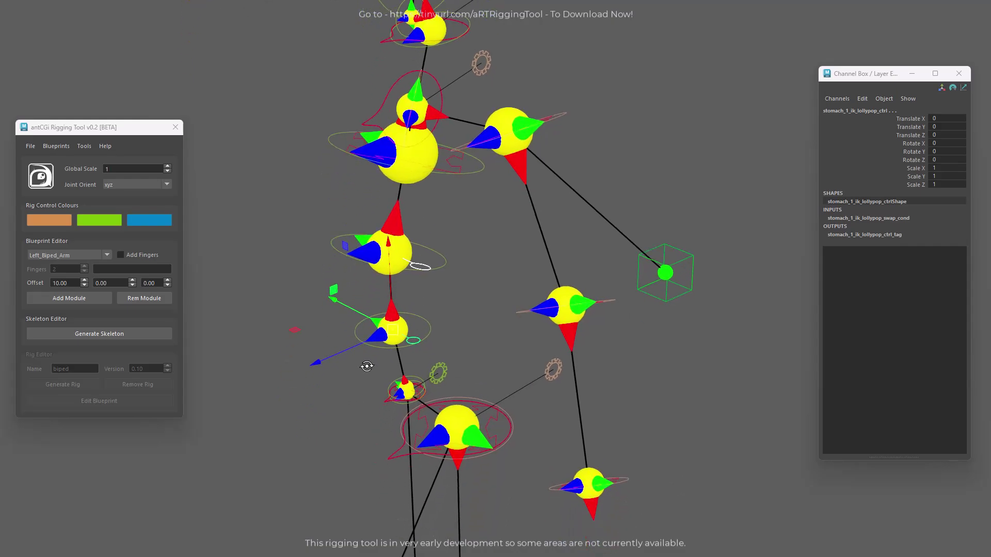
alt+right_drag(365, 367, 731, 466)
alt+drag(343, 513, 368, 491)
click(368, 491)
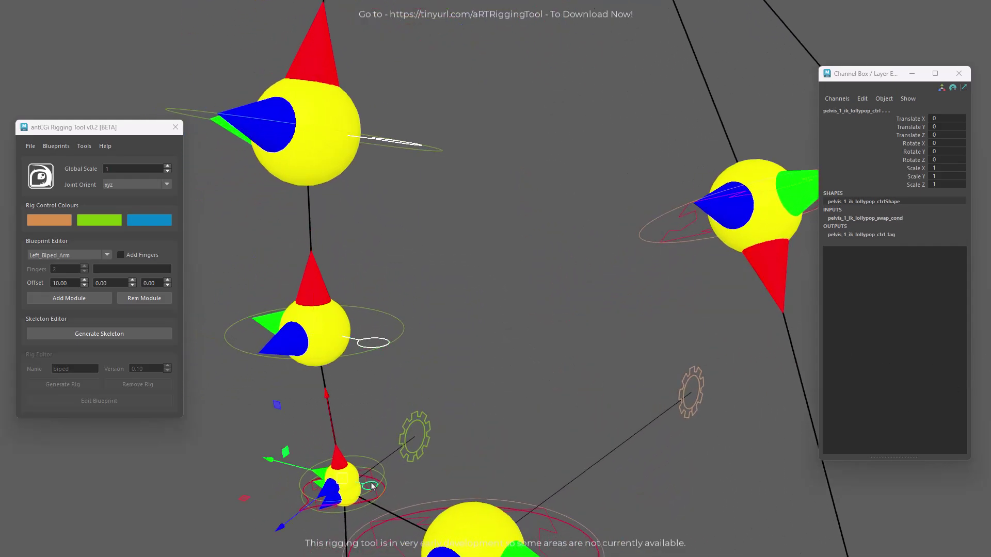
drag(324, 528, 381, 523)
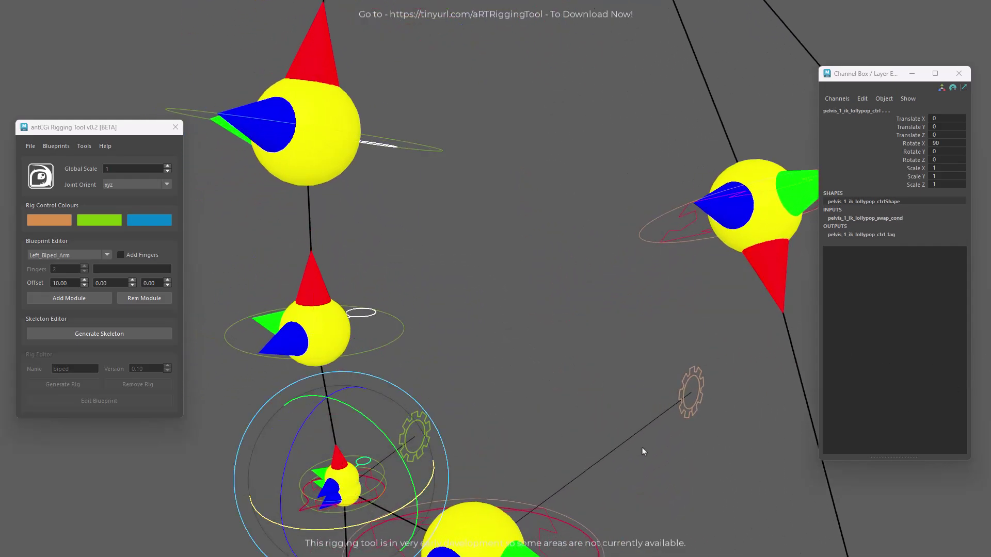
Step: Scale the three selected lollypop IK controls uniformly to about 2.63
key(bracketleft)
key(bracketleft)
key(bracketleft)
key(r)
drag(383, 408, 423, 401)
alt+right_drag(599, 403, 451, 372)
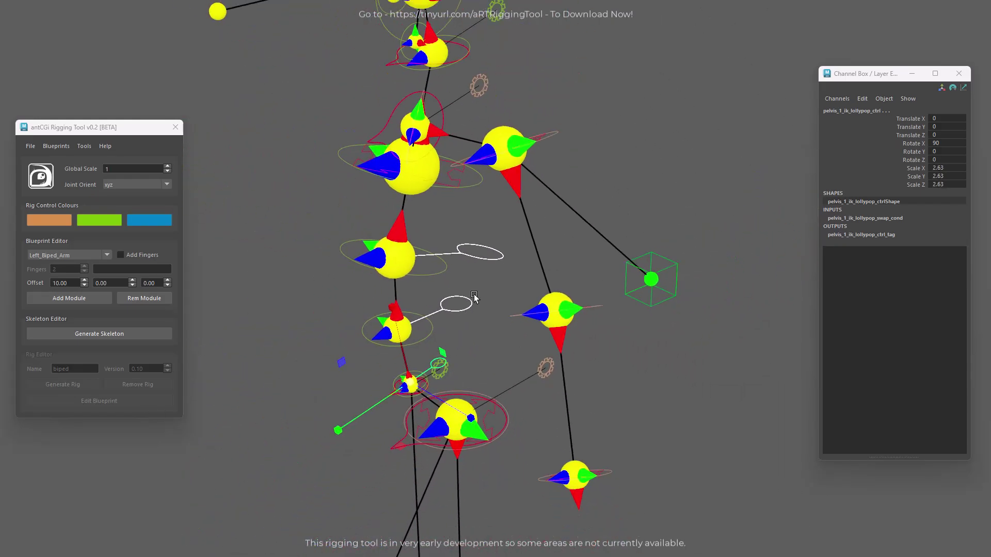
click(498, 330)
Step: Set the left hand locator's IK Control Shape to Cube
mouse_move(497, 330)
alt+mouse_down()
mouse_move(449, 341)
mouse_move(472, 354)
mouse_move(488, 336)
mouse_move(522, 335)
mouse_move(493, 344)
alt+mouse_up()
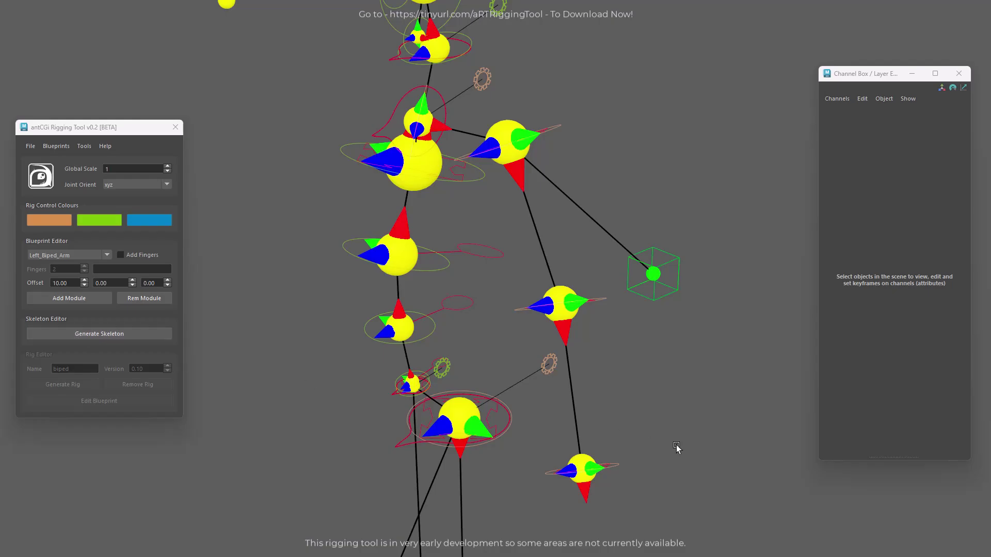
alt+drag(665, 490, 665, 509)
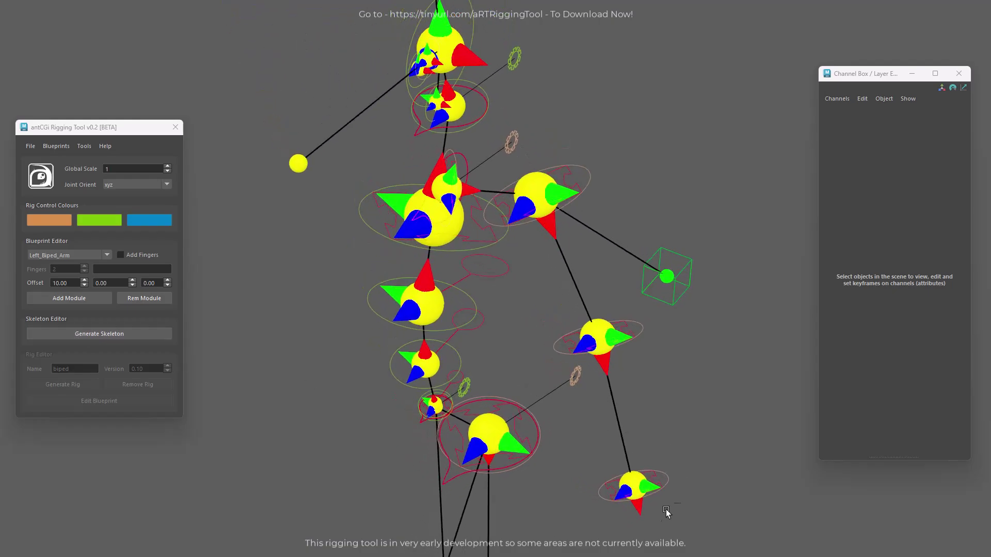
click(623, 486)
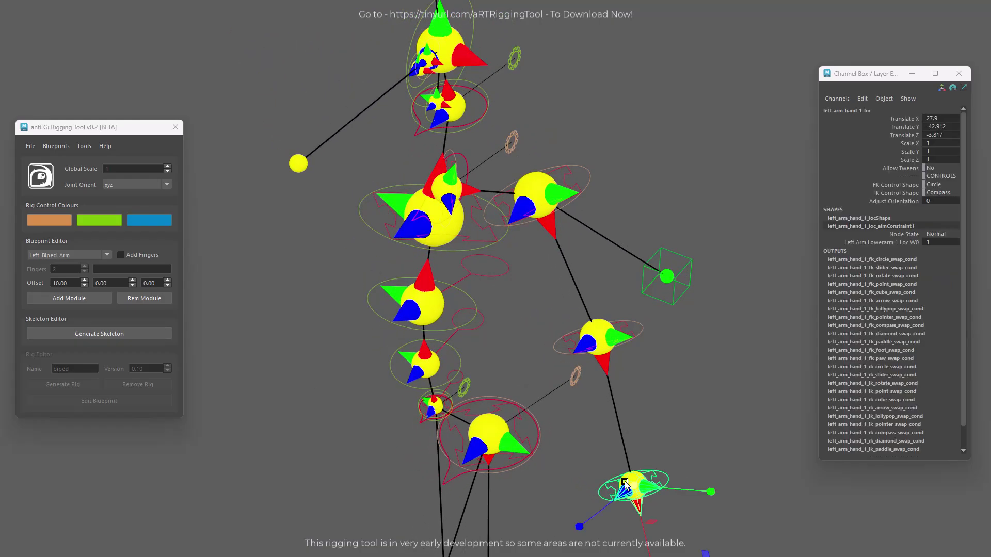
click(937, 192)
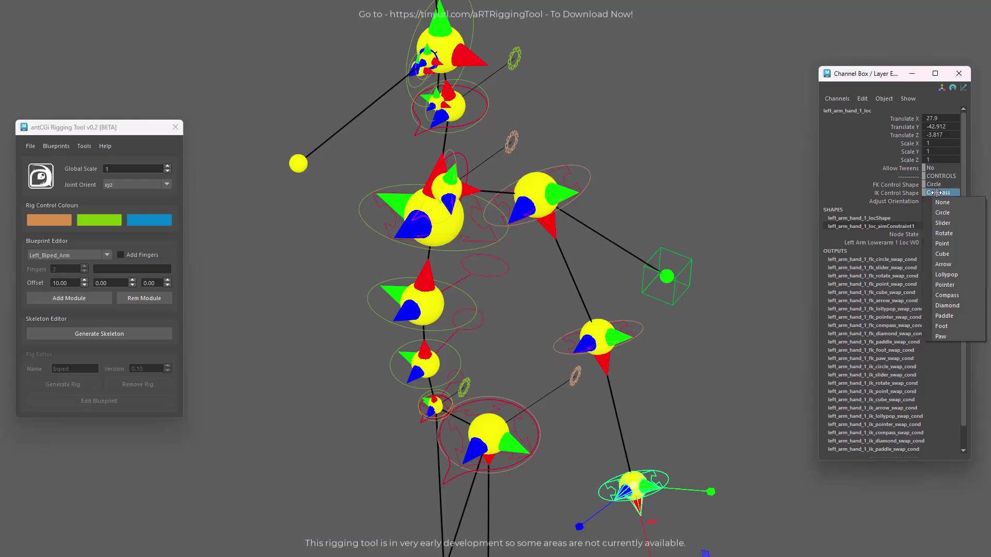
click(942, 254)
Step: Scale the left hand's cube IK control to about 0.54 and offset it about -11.4 in Z from the hand
alt+right_drag(649, 480, 518, 455)
alt+drag(588, 458, 556, 472)
click(584, 464)
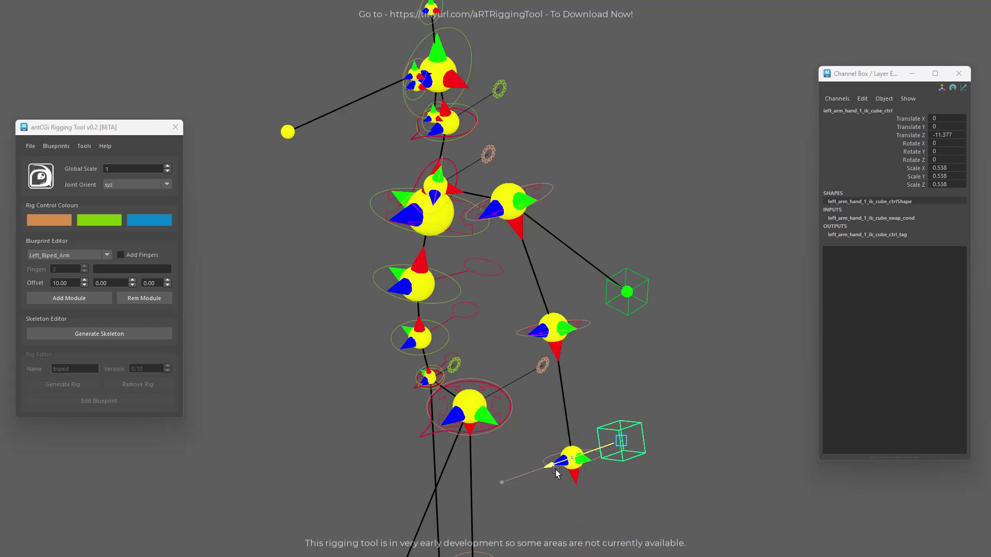
click(681, 365)
Step: Generate the skeleton and control rig from the modified blueprint
alt+drag(615, 436, 593, 419)
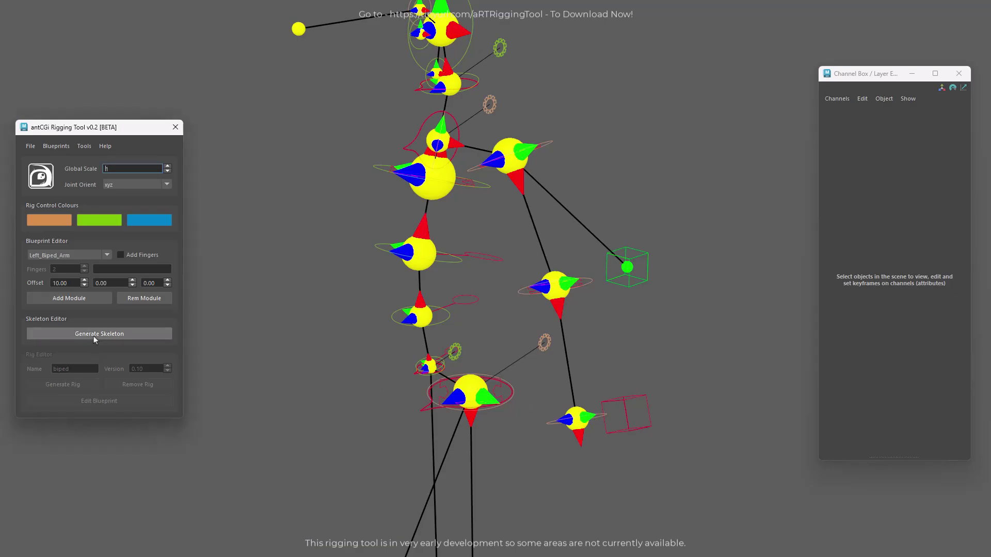
click(94, 333)
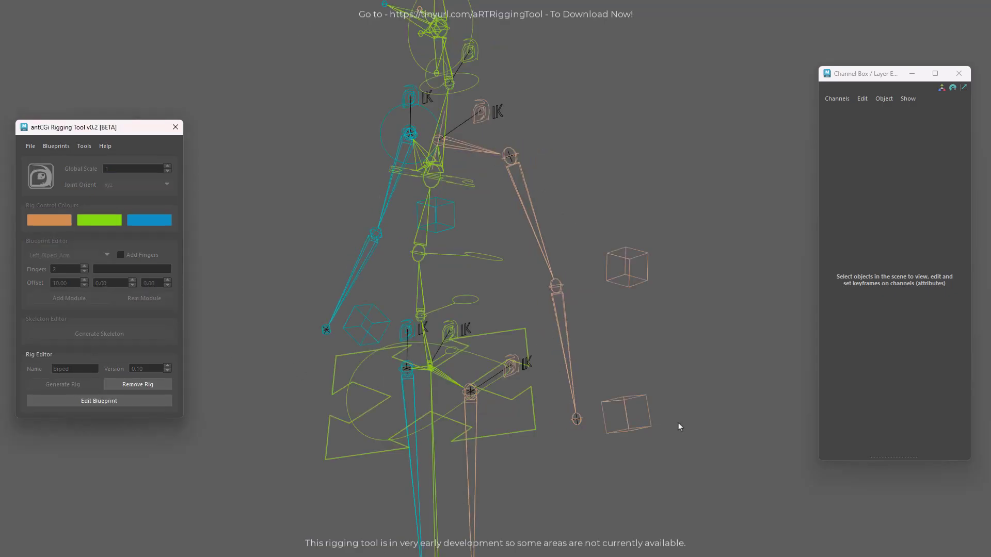
mouse_move(642, 467)
alt+mouse_down()
mouse_move(624, 470)
mouse_move(643, 471)
alt+mouse_up()
Step: Move the left hand's cube IK control up and outward and rotate it to test the arm
click(625, 431)
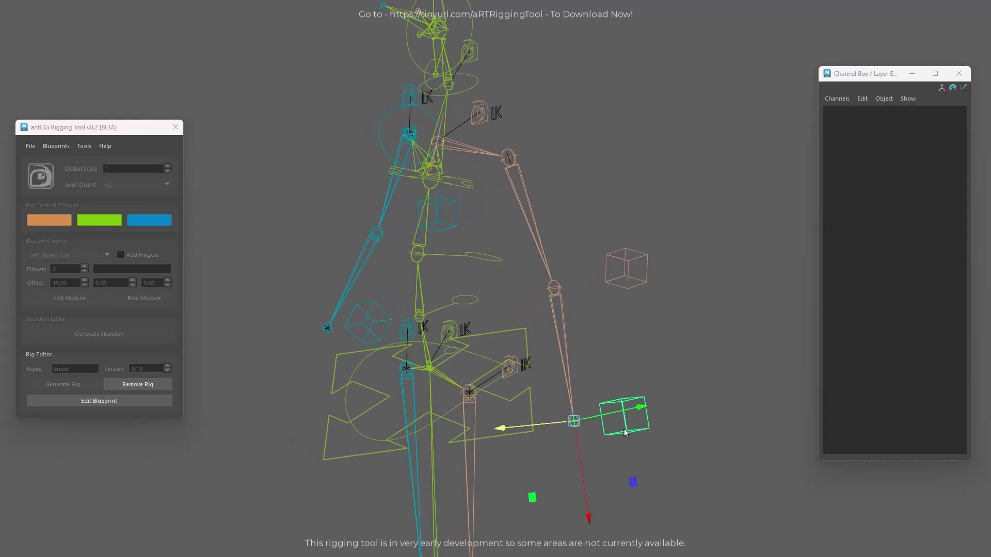
drag(577, 424, 610, 366)
alt+drag(693, 451, 640, 381)
key(e)
Step: Set the left arm pole vector control's Follow to World and test-move the left hand IK control
click(716, 235)
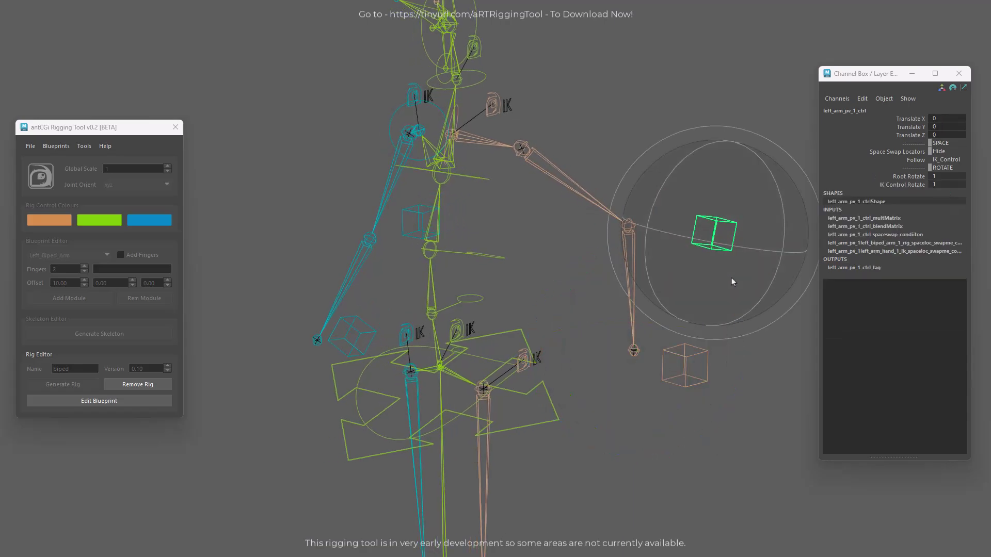
click(954, 160)
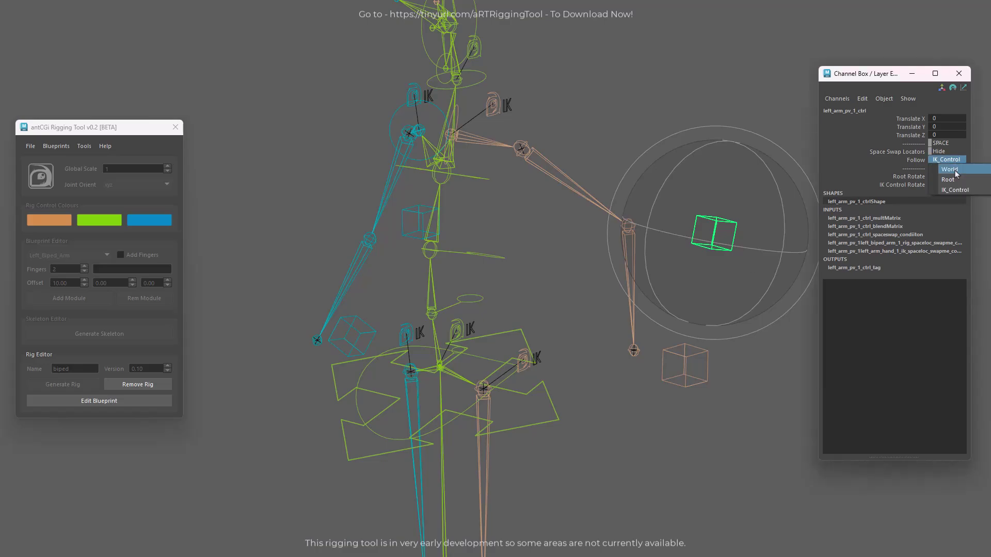
click(954, 171)
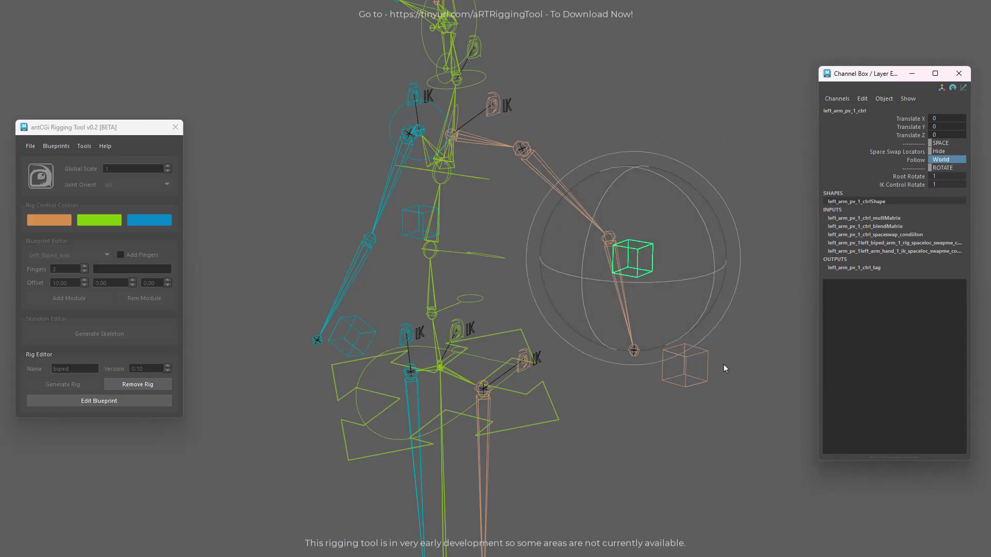
drag(723, 364, 678, 405)
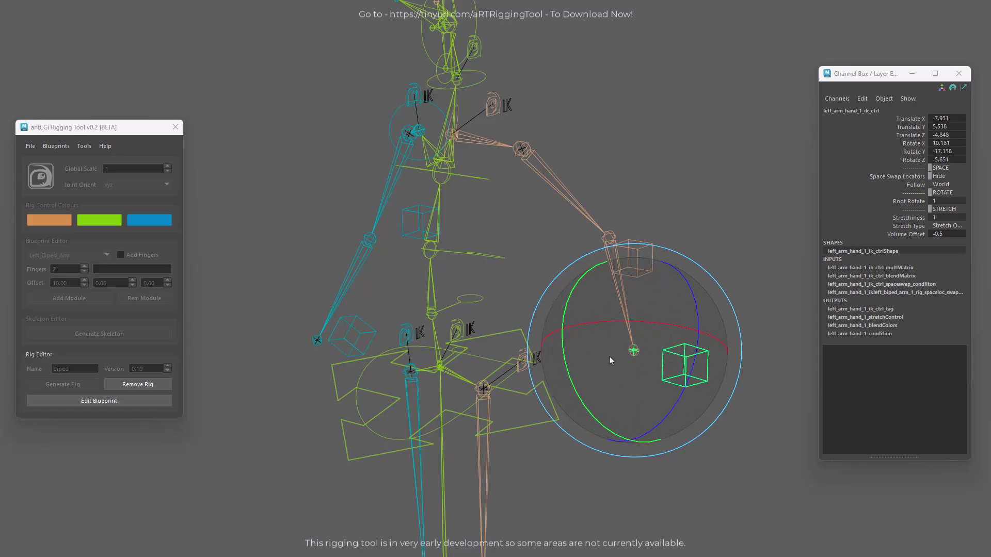
key(w)
drag(640, 351, 625, 365)
Step: Set the left arm pole vector control's Follow to Root
click(651, 265)
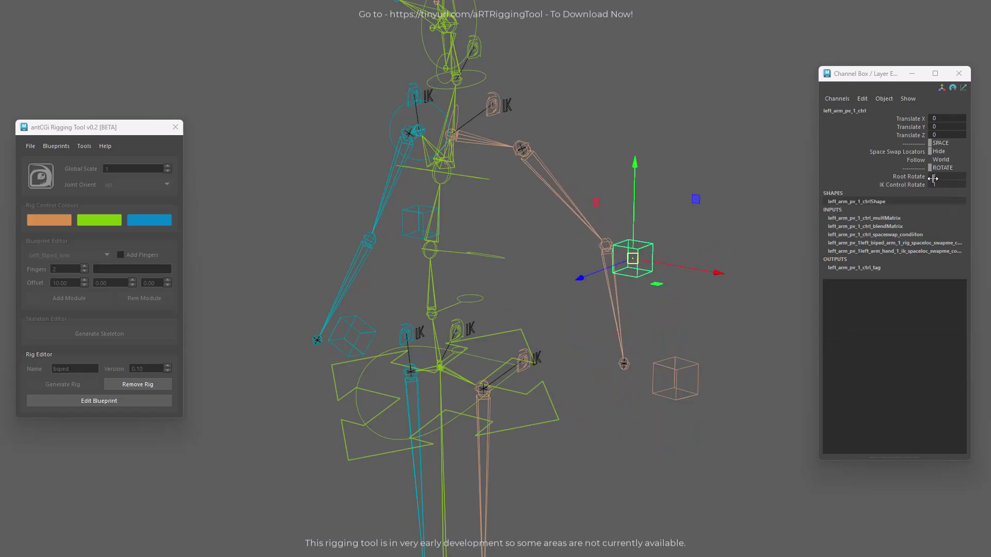
click(946, 160)
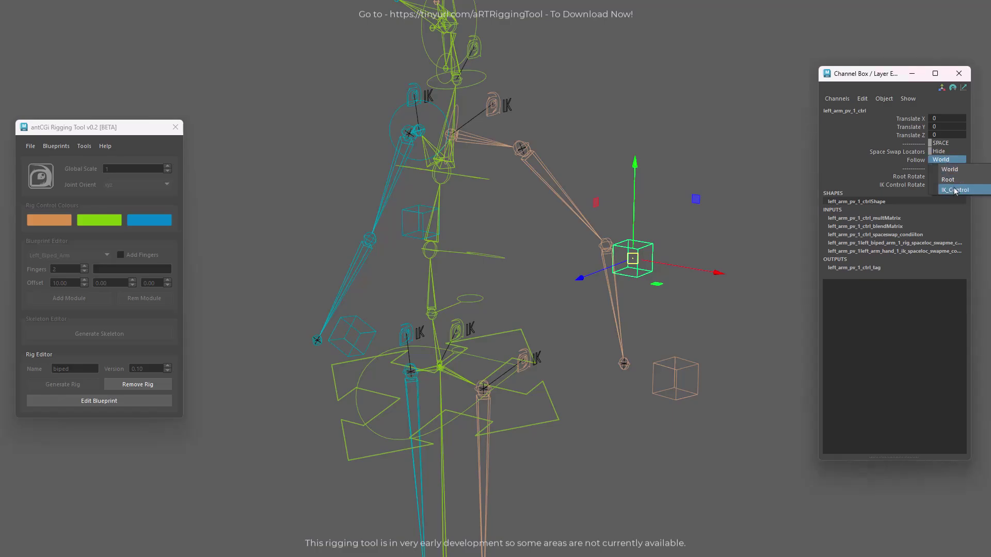
click(948, 180)
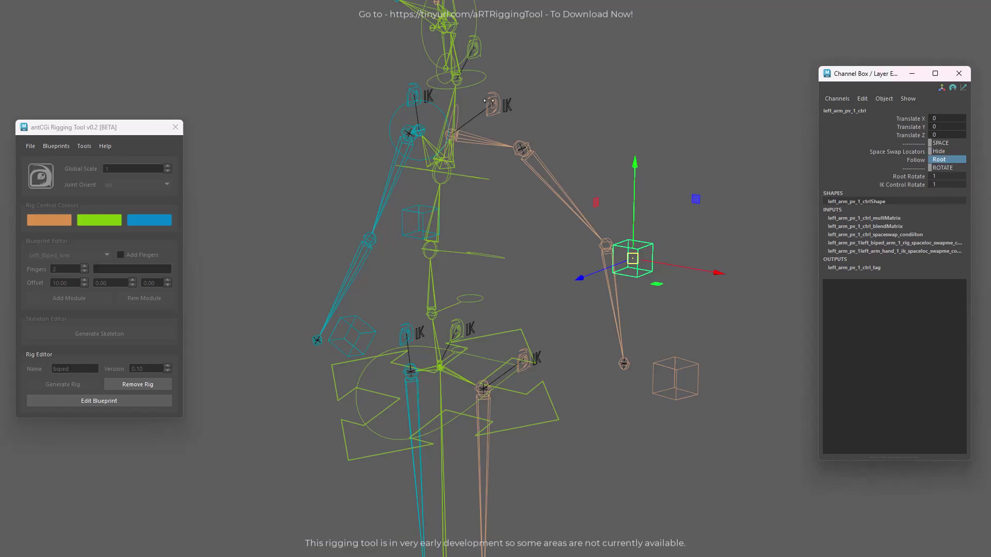
Step: Test-move the left arm's rig control and try rotating the control at the left shoulder, undoing each change
click(488, 102)
drag(452, 136, 479, 151)
key(ctrl+z)
key(e)
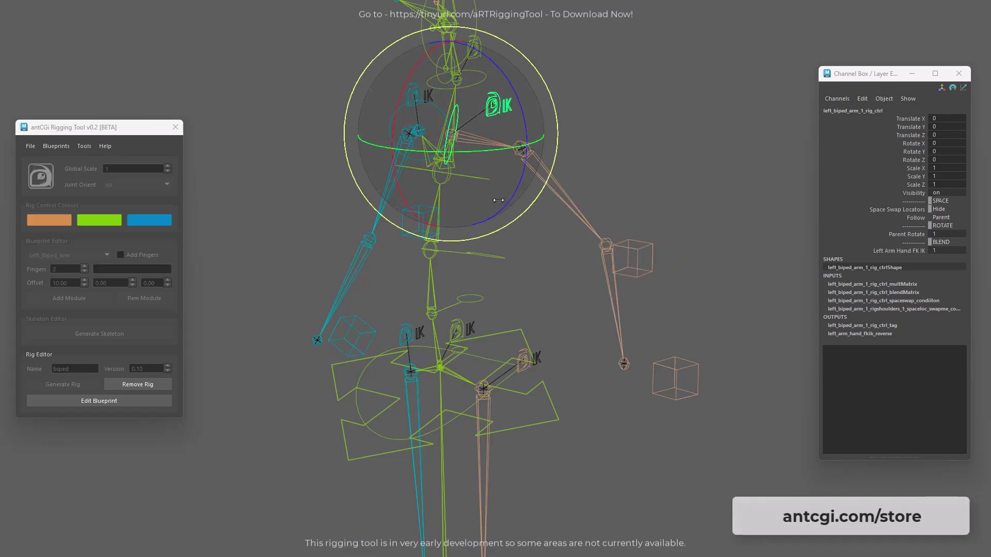
click(630, 144)
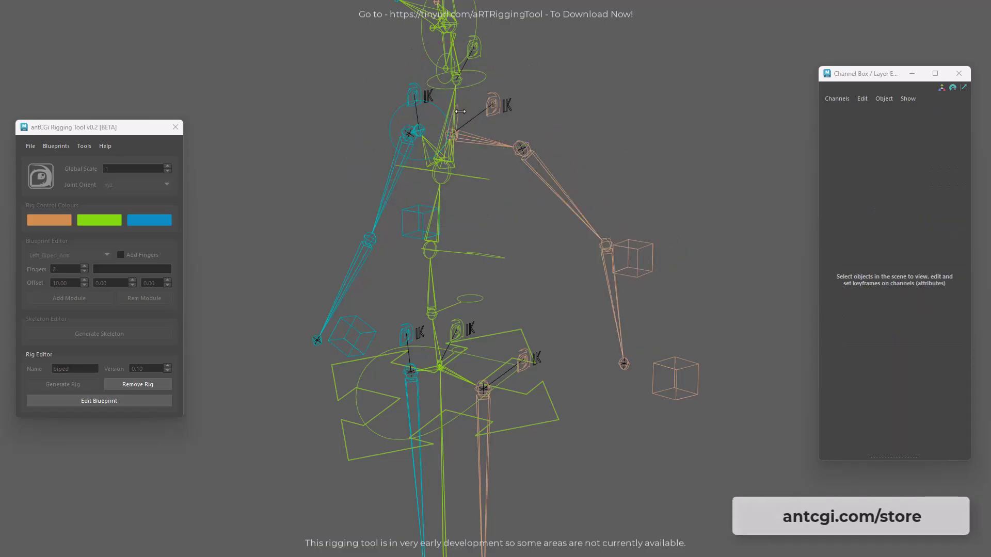
click(459, 117)
mouse_move(480, 195)
mouse_down()
mouse_move(474, 174)
mouse_move(481, 187)
mouse_up()
key(ctrl+z)
Step: Move the chest IK control slightly to test how the spine and arms respond
alt+drag(566, 365, 539, 398)
click(635, 240)
click(494, 263)
alt+drag(494, 361, 511, 345)
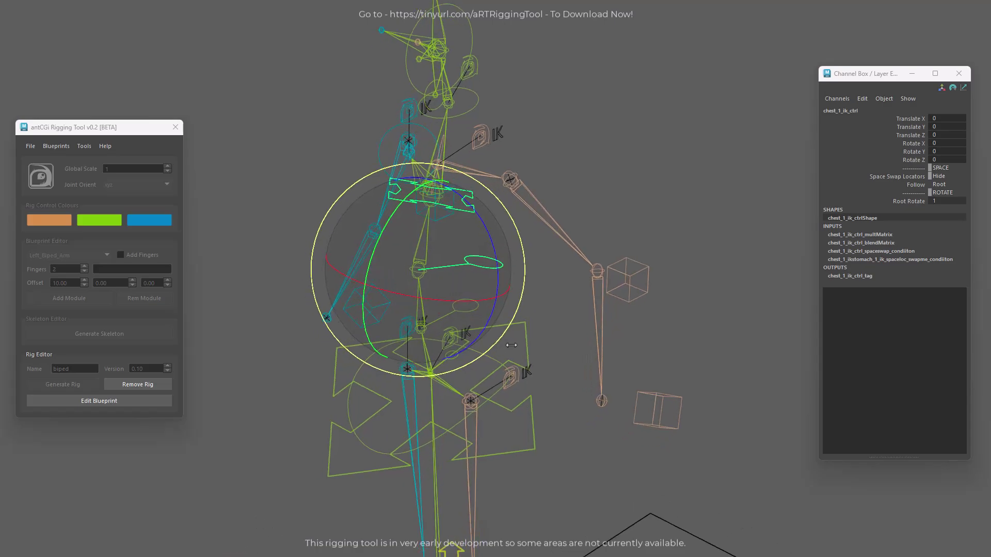
key(w)
mouse_move(418, 271)
mouse_down()
mouse_move(434, 271)
mouse_move(413, 273)
mouse_move(433, 230)
mouse_move(424, 261)
mouse_up()
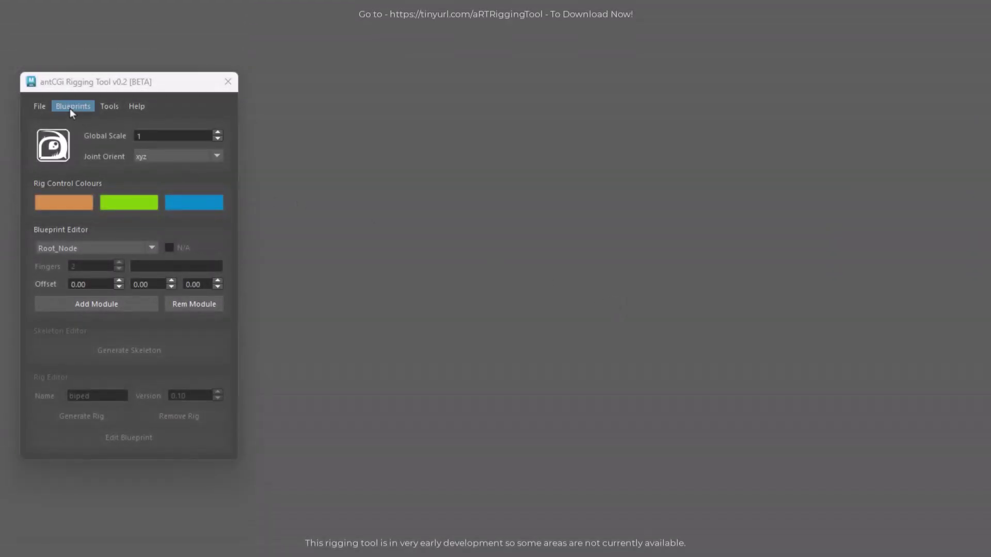
Step: Load the Canine: Basic blueprint
click(71, 107)
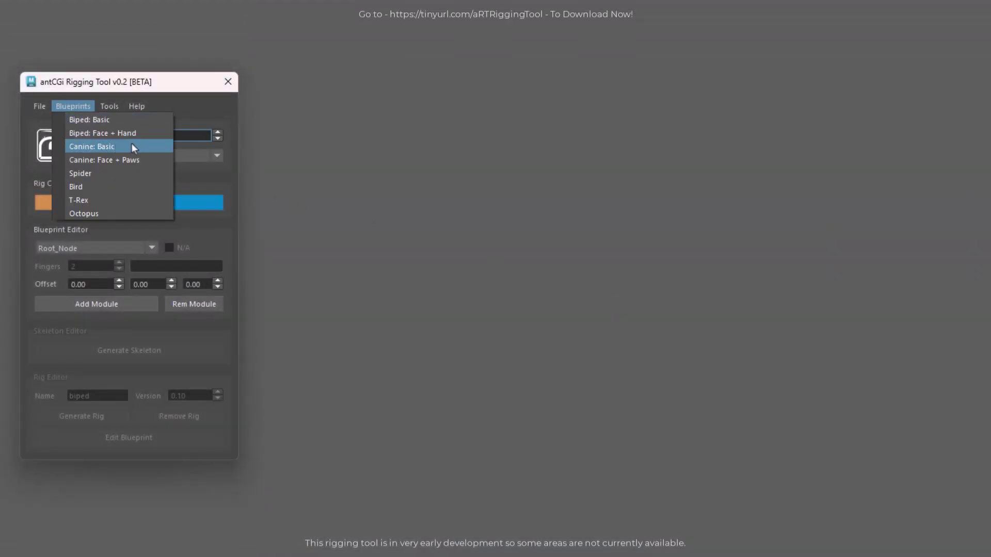
click(146, 146)
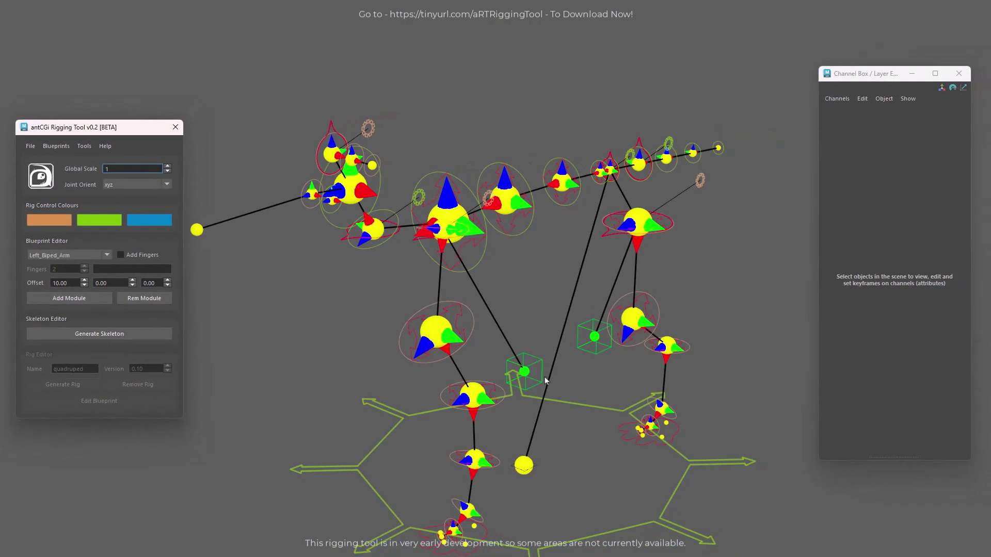
alt+drag(587, 408, 543, 377)
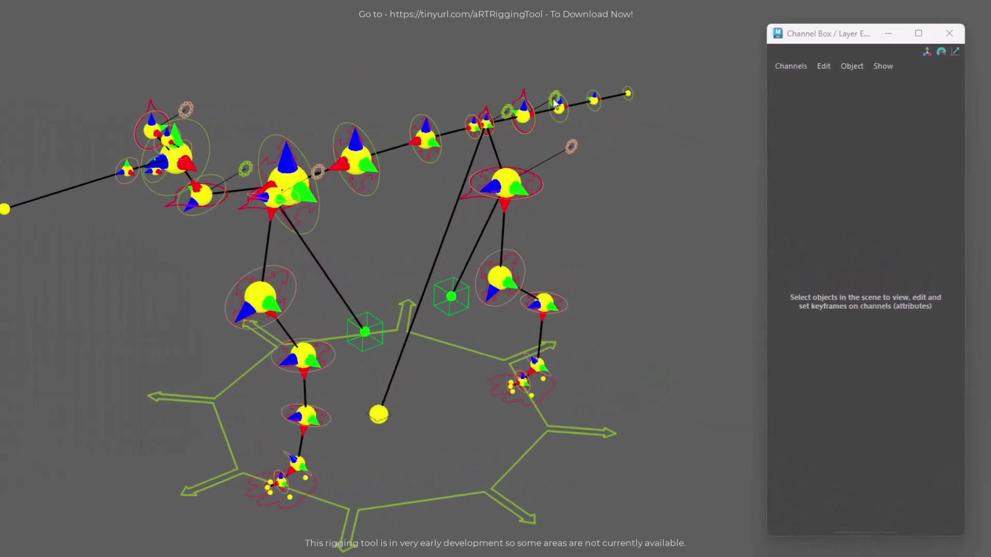
Step: Set the tail joint chain's Rig Type to IK_FK
click(522, 117)
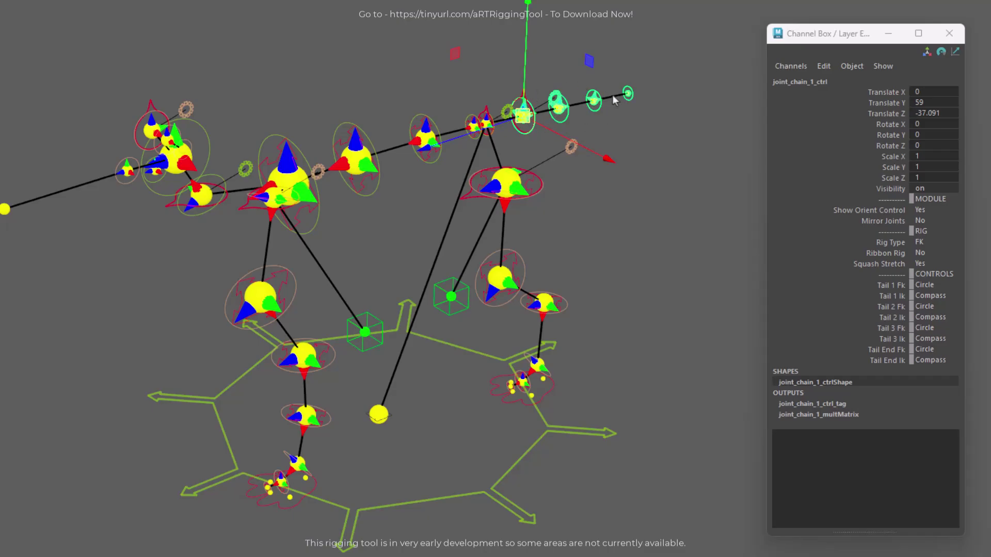
click(937, 240)
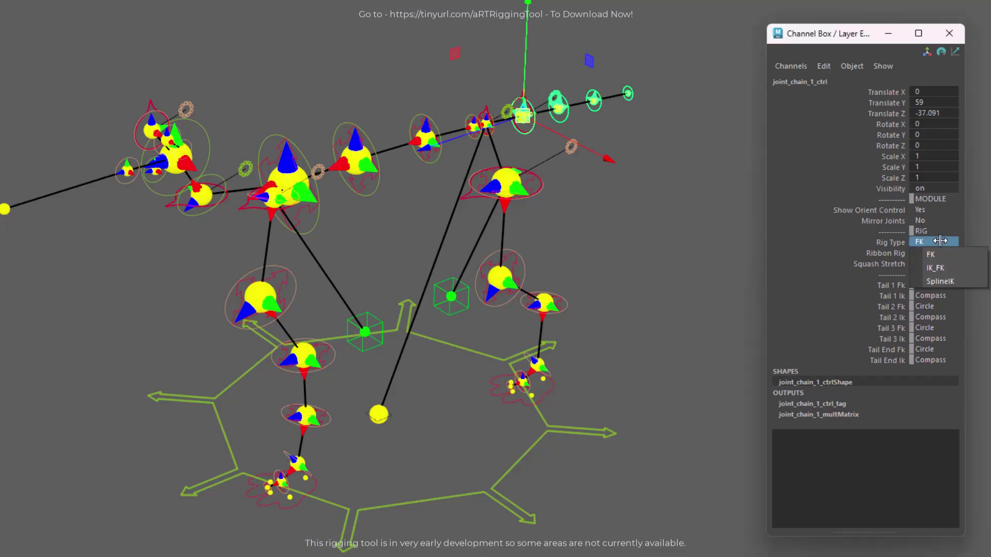
click(937, 268)
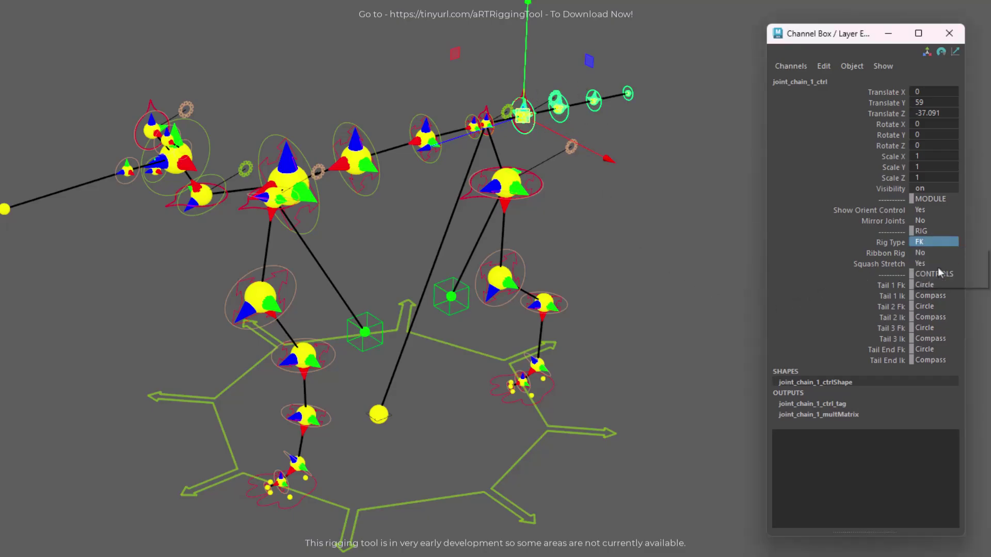
Step: Set the IK Control Shape of the tail's end locator to Pointer
alt+middle_drag(636, 103, 351, 307)
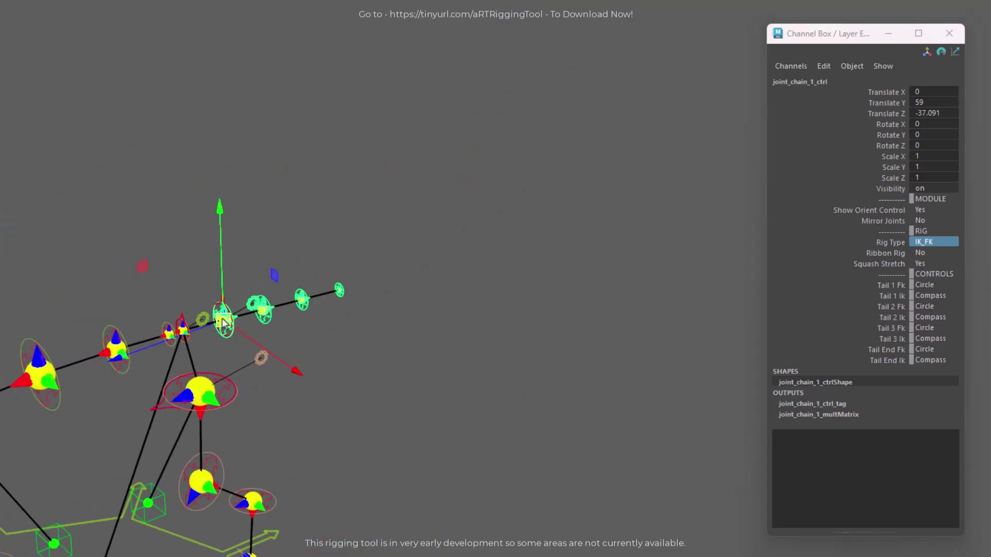
scroll(351, 318, up, 5)
click(374, 317)
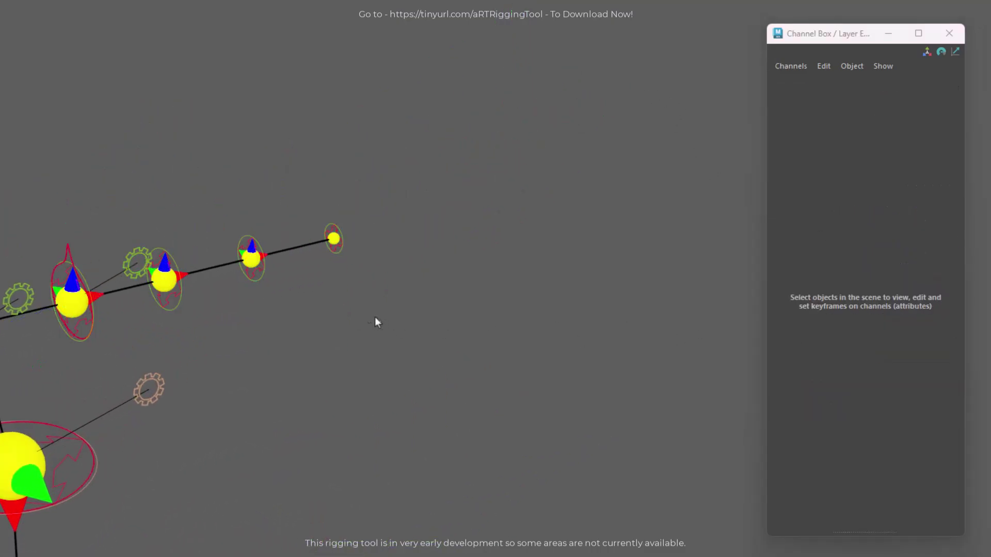
click(337, 271)
click(939, 146)
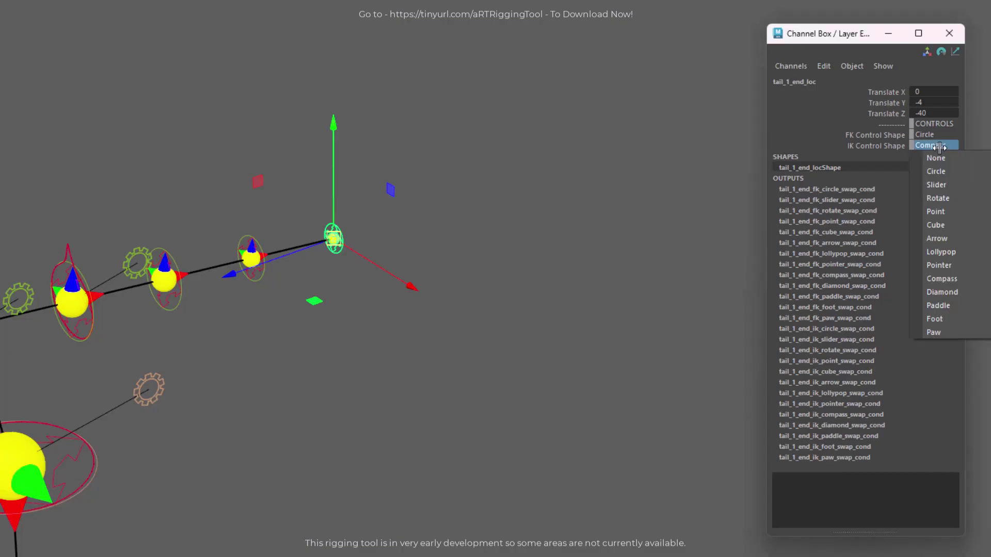
click(944, 264)
Step: Rotate the tail end's pointer IK control -90 in X and scale it up uniformly
alt+drag(248, 308, 241, 299)
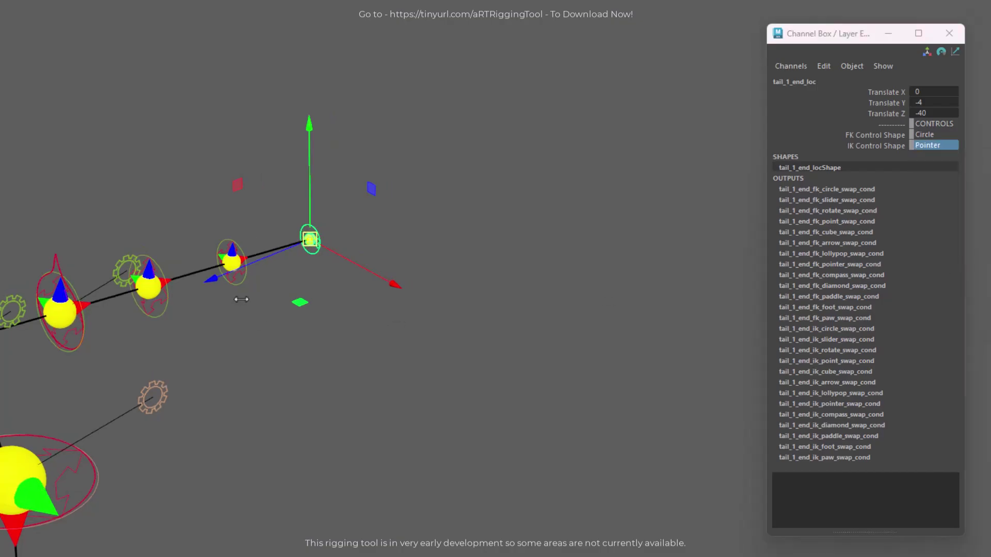
key(f)
alt+right_drag(241, 299, 0, 292)
click(343, 390)
click(388, 380)
key(e)
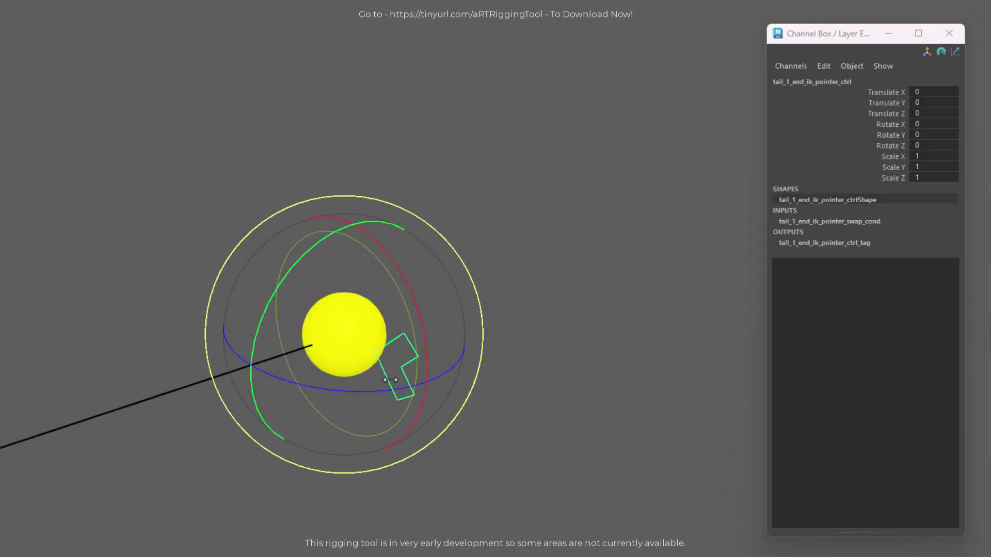
drag(426, 344, 387, 253)
key(r)
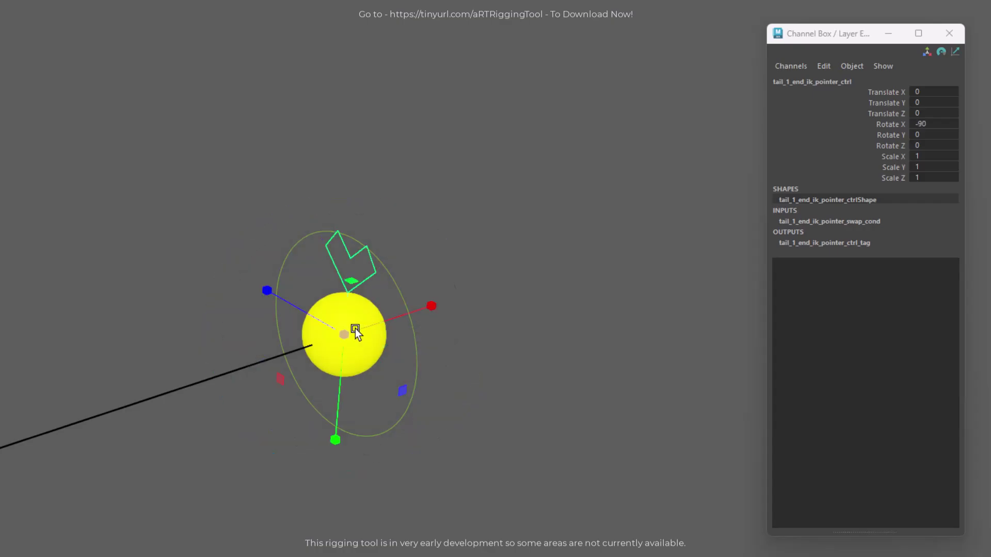
drag(351, 330, 579, 327)
alt+right_drag(579, 327, 100, 338)
scroll(515, 429, down, 3)
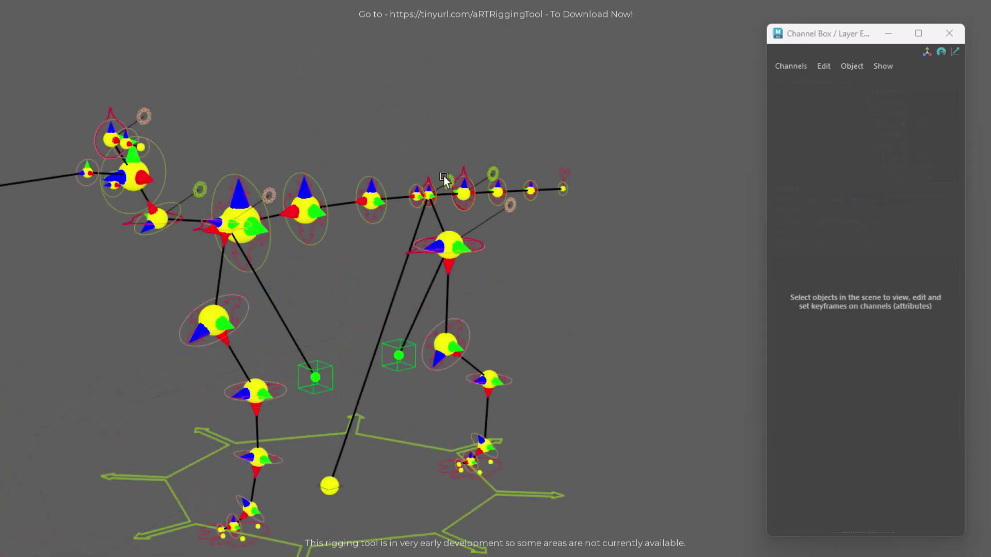
Step: Set the horizontal spine module's Rig Type to SplineIK
click(448, 182)
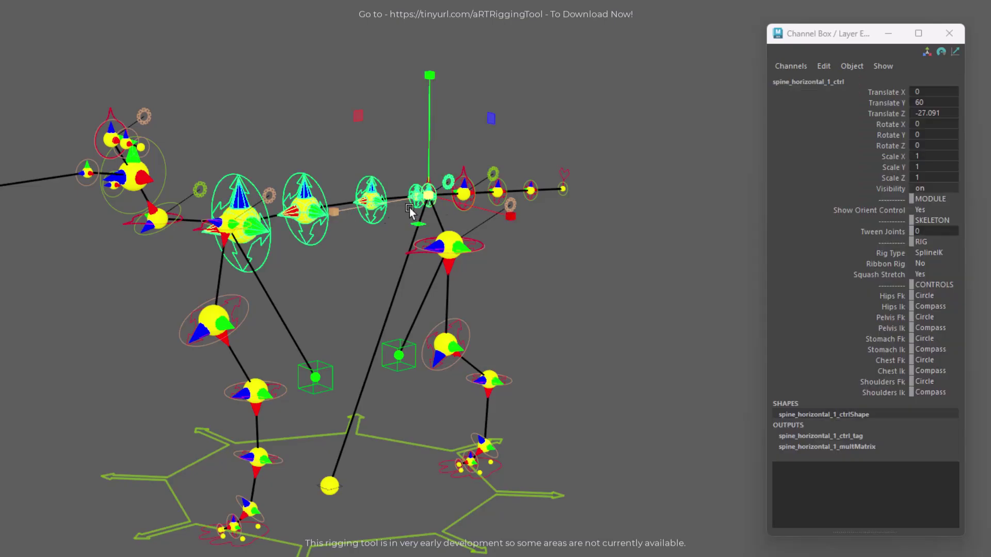
click(953, 253)
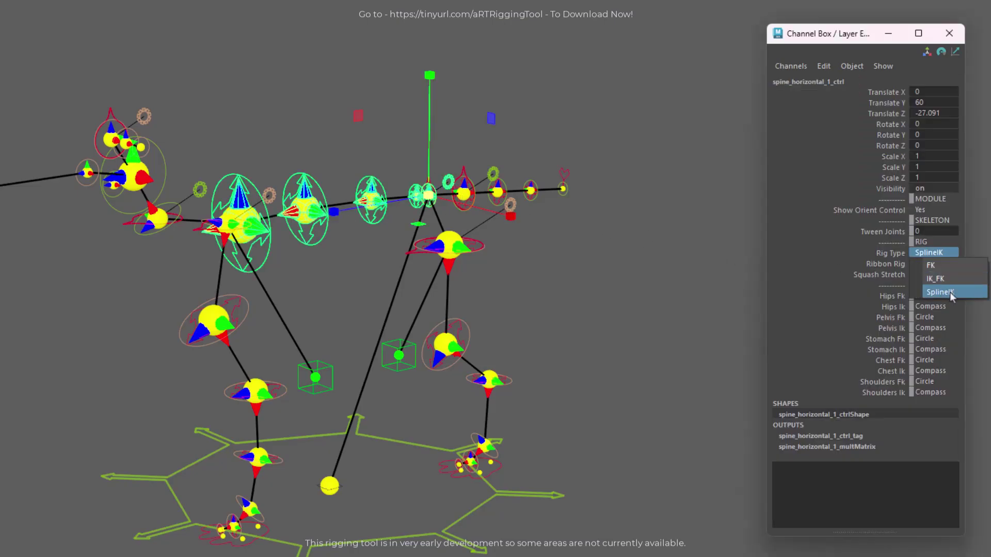
click(949, 292)
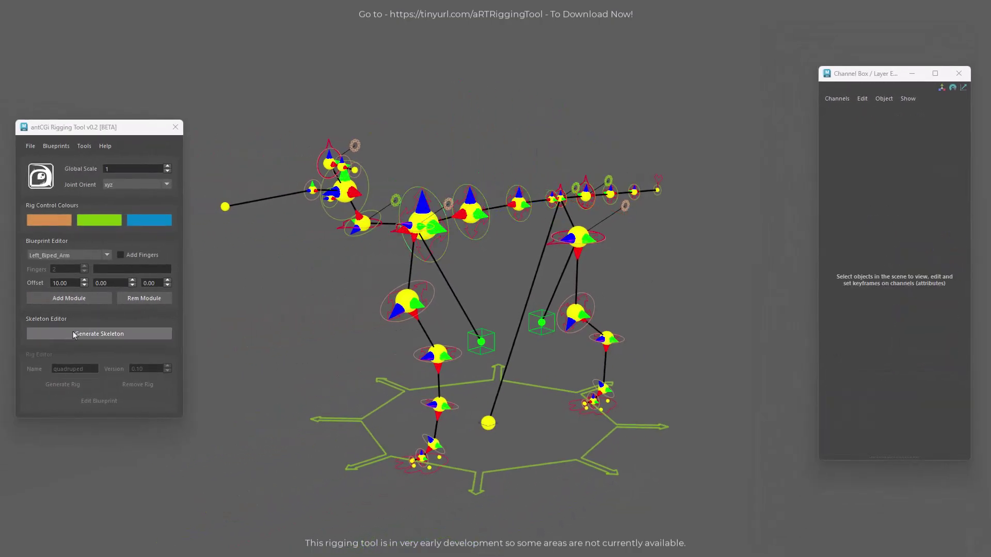
Step: Generate the quadruped skeleton and control rig from the canine blueprint
click(74, 335)
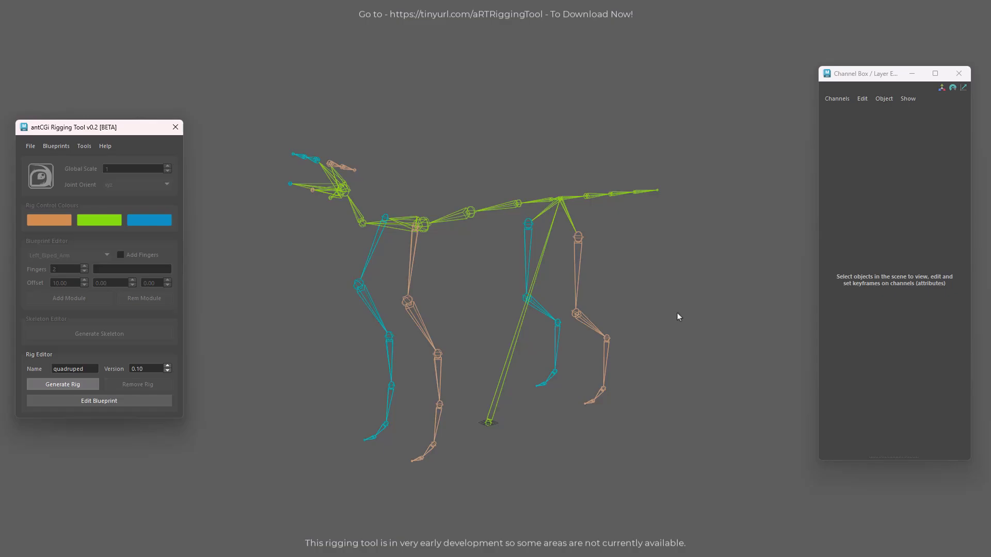
alt+drag(640, 275, 661, 256)
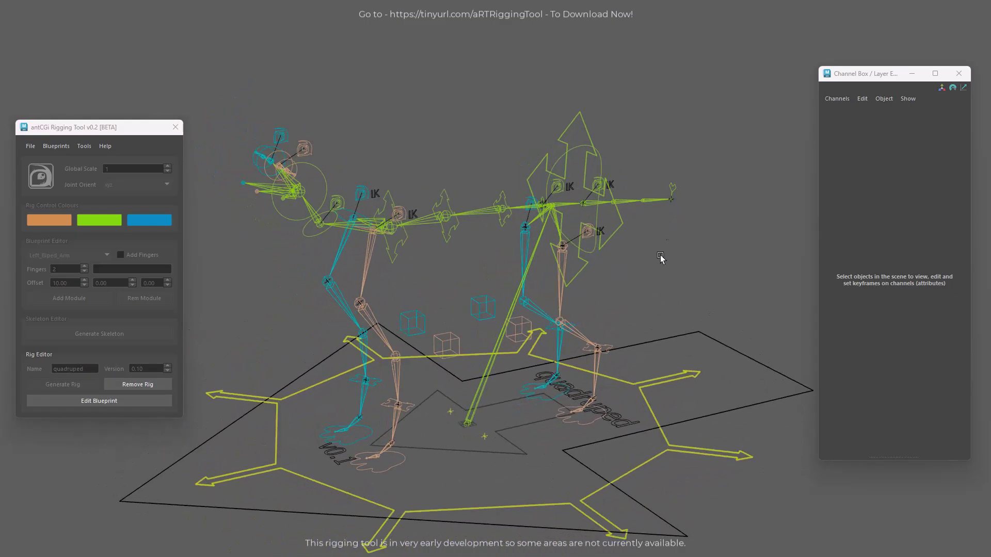
Step: Test-move the tail end's pointer IK control to bend and stretch the tail
click(672, 189)
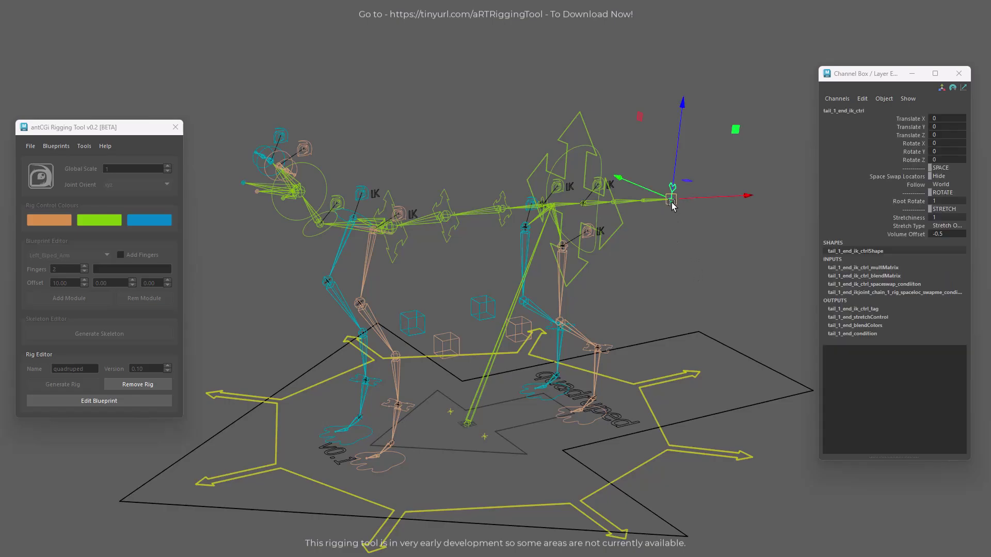
drag(668, 170, 631, 201)
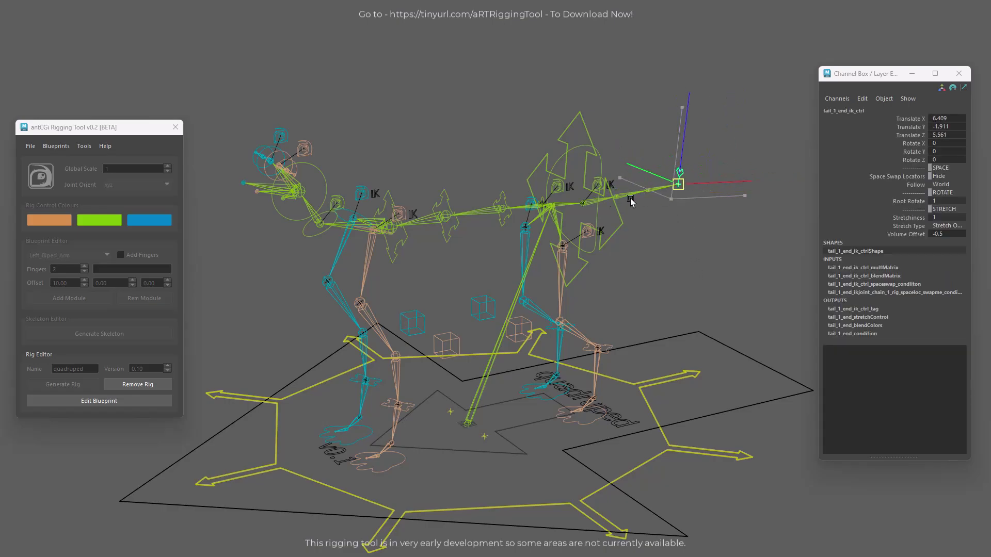
drag(732, 196, 727, 170)
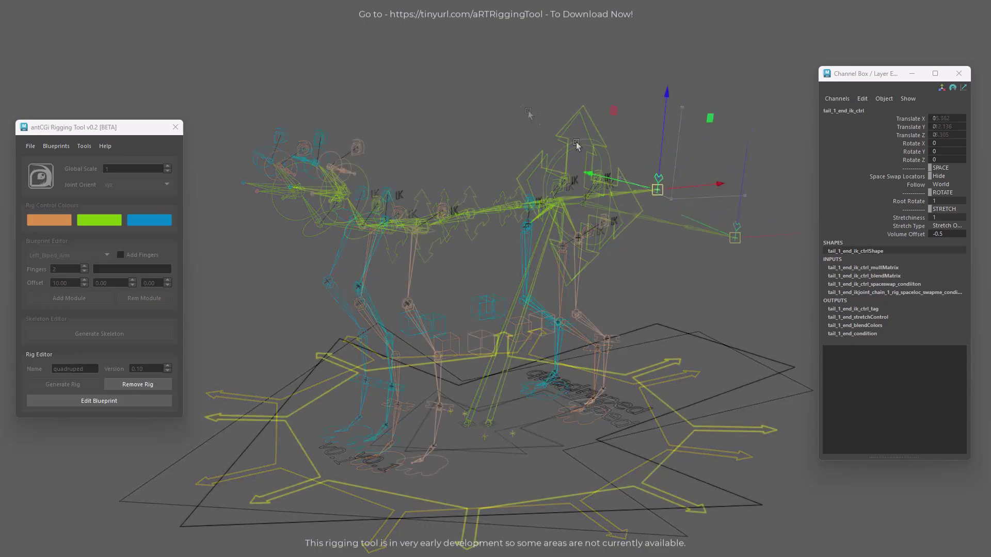
Step: Test-rotate the hip control and undo the rotation
click(577, 141)
key(e)
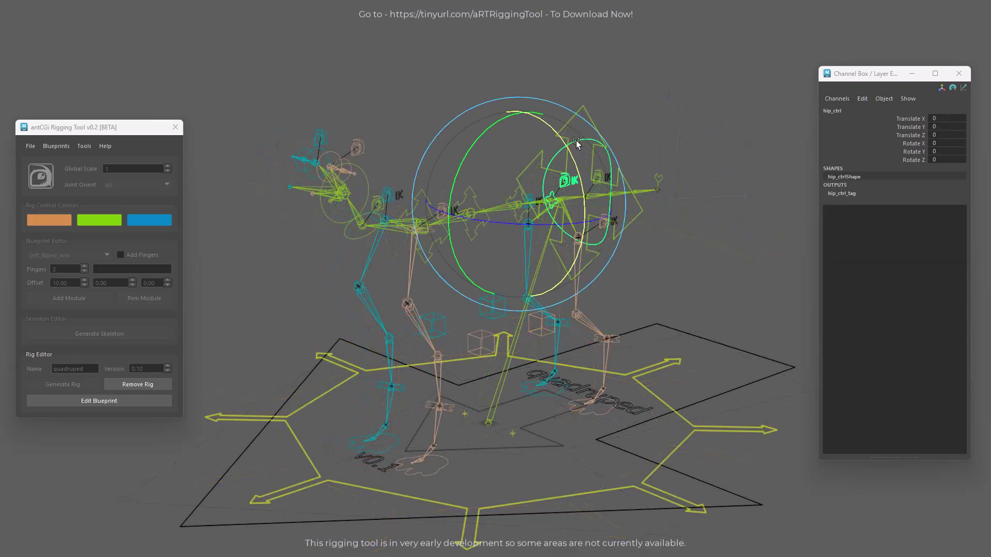
drag(536, 194, 578, 222)
key(ctrl+z)
click(715, 184)
Step: Try rotating and moving the centre-of-gravity control, undoing both changes
click(589, 124)
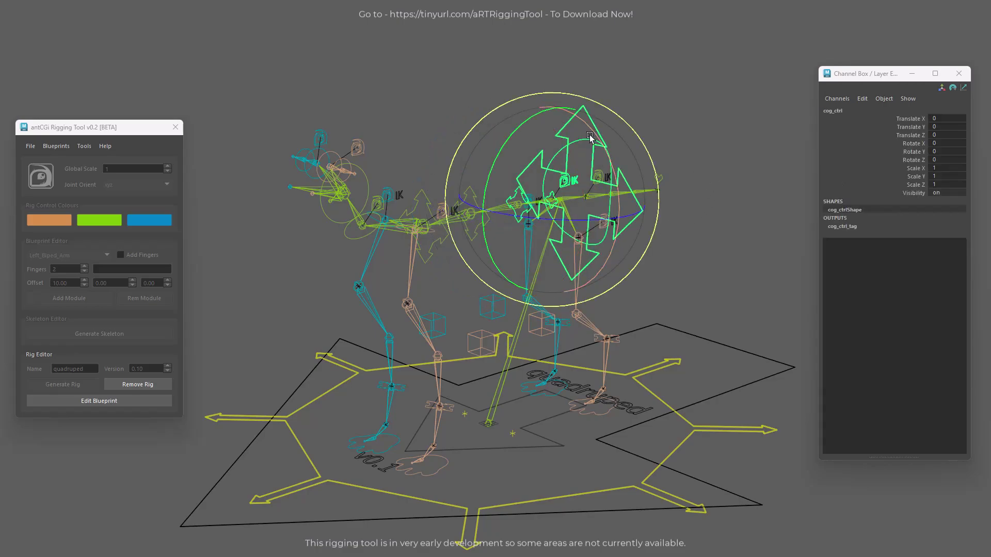
drag(555, 178, 564, 214)
key(ctrl+z)
key(w)
key(ctrl+z)
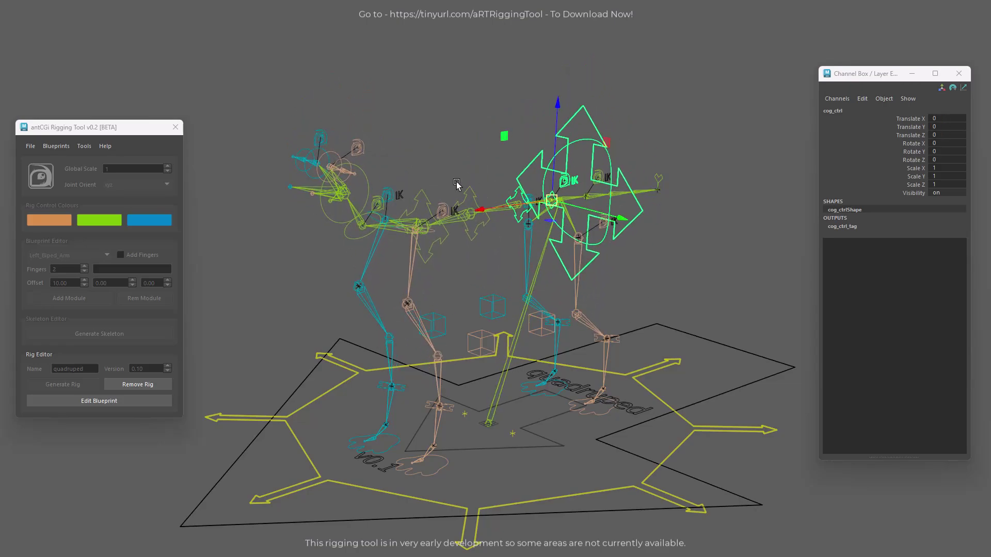
Step: Test-move the IK controls at the shoulders and the left front foot to pose the spine and leg
click(428, 198)
mouse_move(420, 223)
mouse_down()
mouse_move(405, 246)
mouse_move(425, 228)
mouse_up()
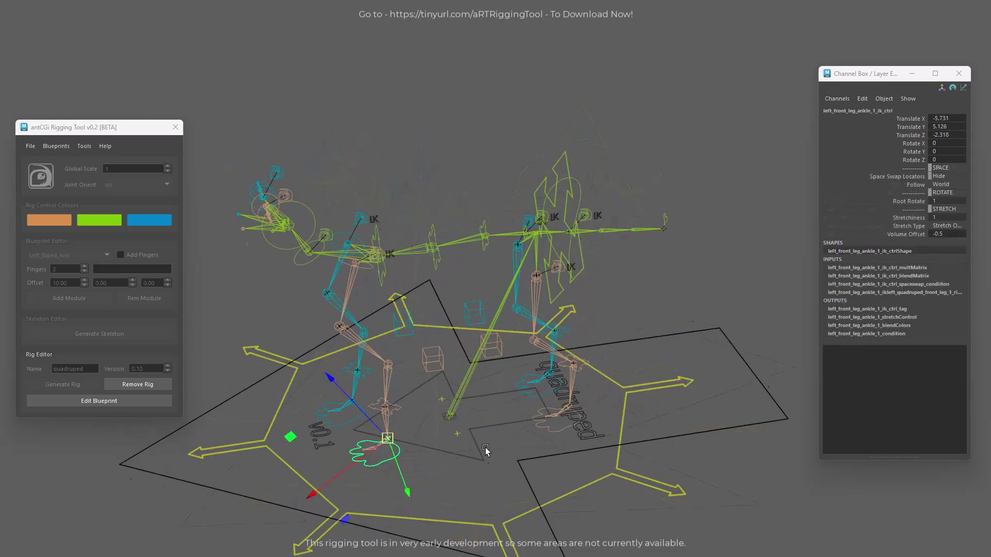
alt+drag(487, 451, 525, 398)
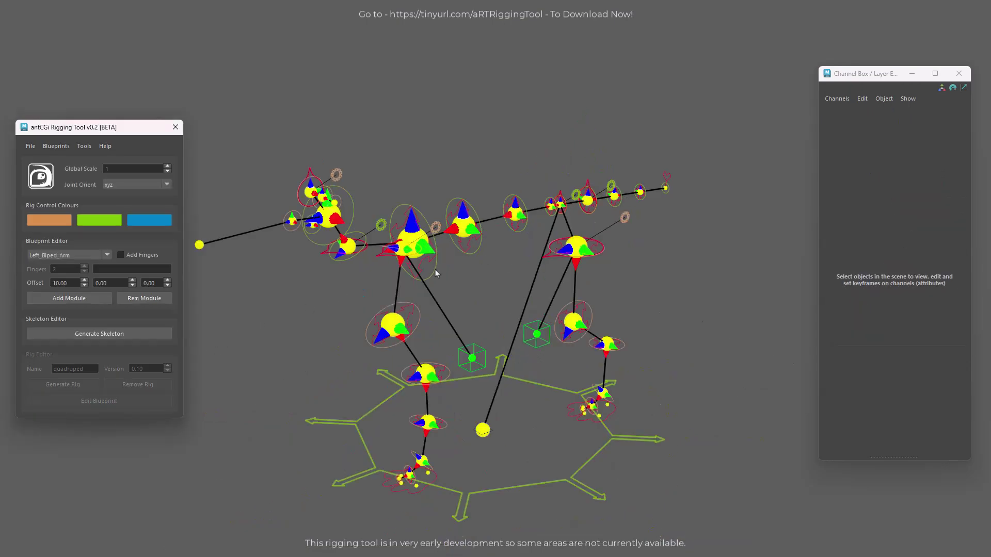
Step: Return to the canine blueprint and scale the shoulders' compass IK control to about 2.044
alt+drag(583, 266, 614, 266)
scroll(613, 266, up, 2)
click(447, 237)
key(r)
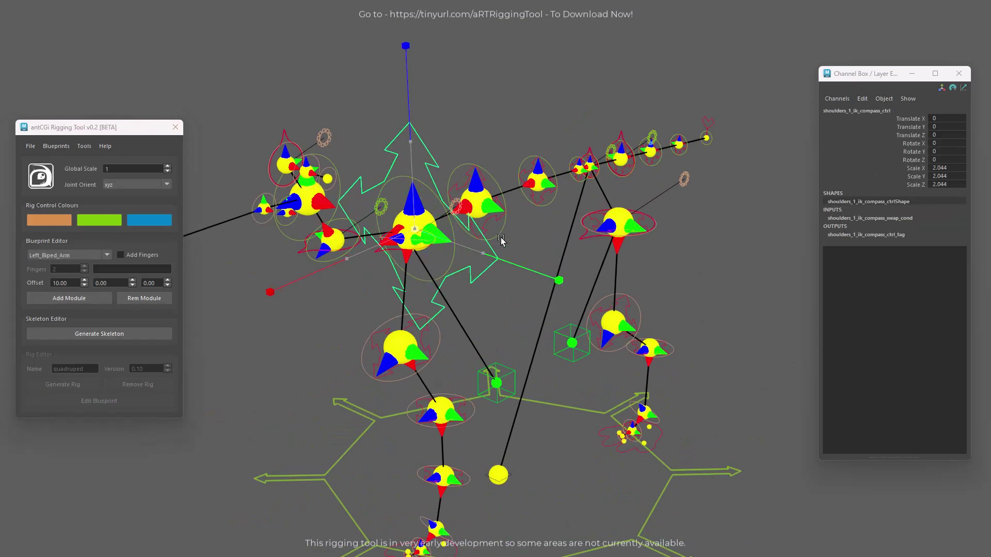
Step: Set the chest locator's IK Control Shape to Circle
click(474, 200)
click(940, 193)
click(942, 211)
click(503, 183)
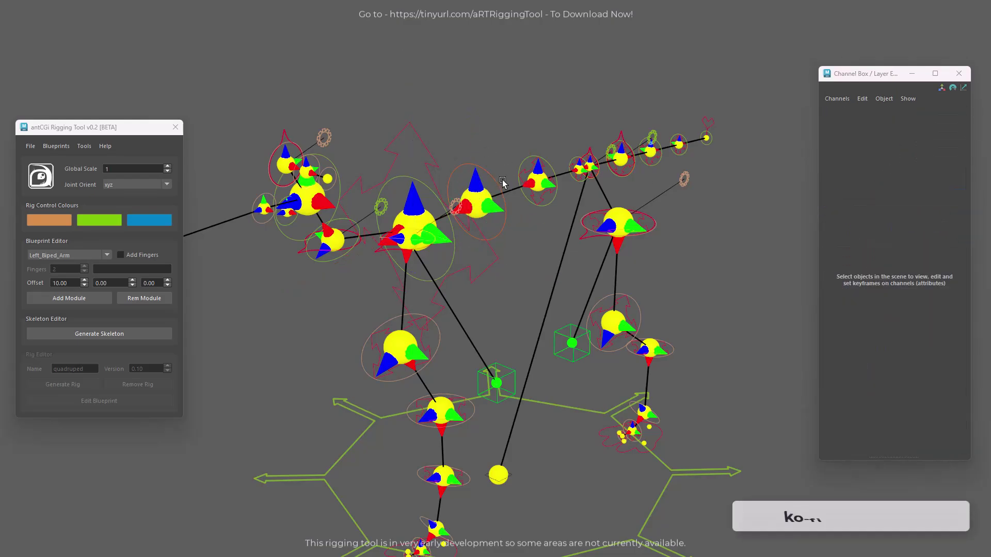
Step: Scale the chest's circular IK control to about 2.532 in Y and 1.594 in Z
click(496, 180)
drag(545, 226, 656, 253)
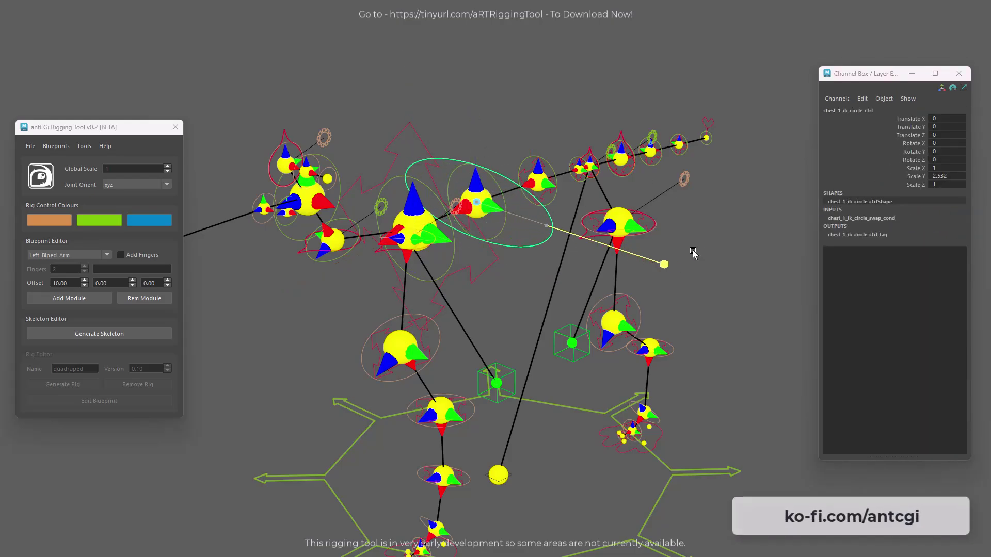
drag(473, 113, 473, 81)
scroll(522, 107, up, 3)
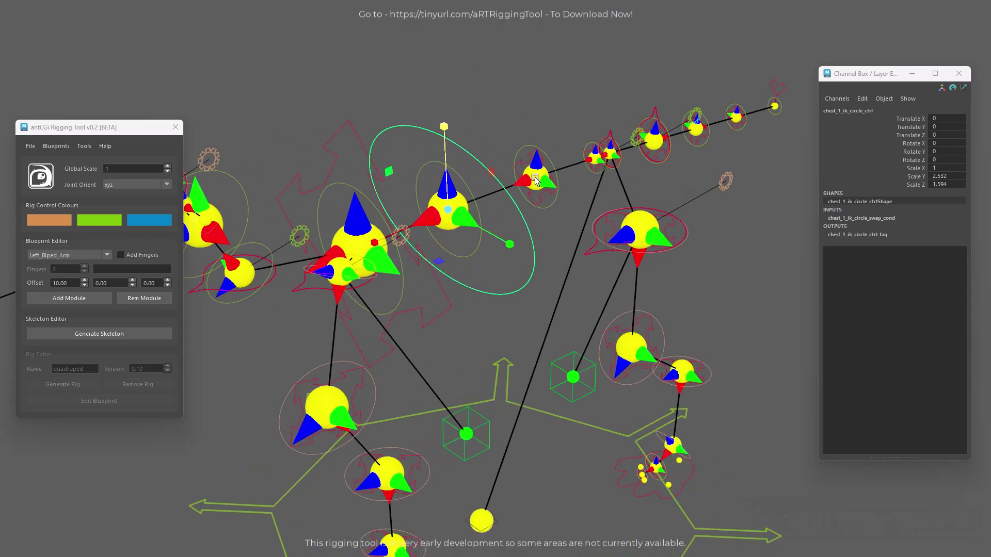
Step: Scale the stomach's circular IK control to about 2.427 in Y and 1.881 in Z, and generate the canine skeleton
click(556, 161)
click(552, 163)
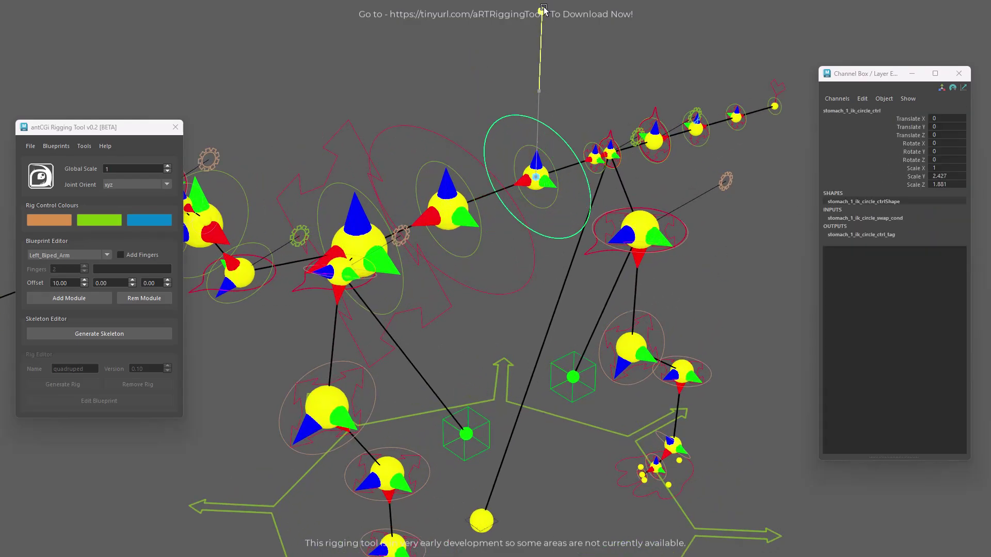
scroll(580, 202, down, 3)
alt+drag(393, 248, 377, 278)
click(730, 310)
alt+drag(650, 319, 596, 299)
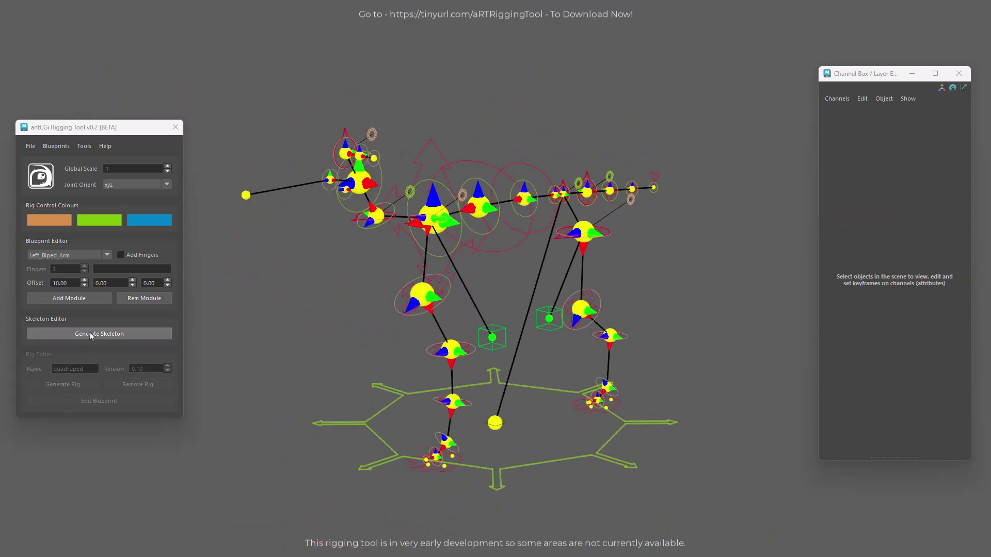
click(91, 335)
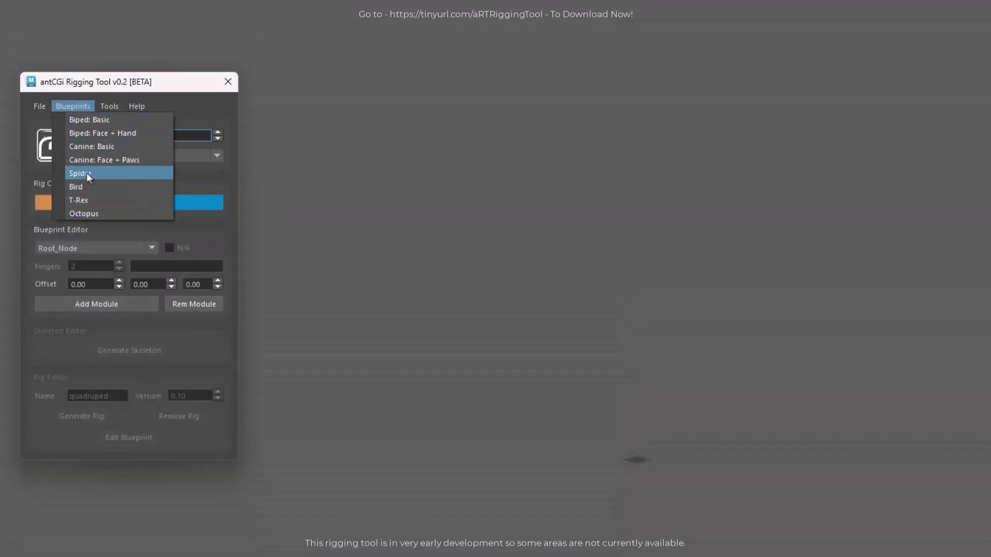
Step: Load the Spider blueprint and generate its skeleton
click(83, 174)
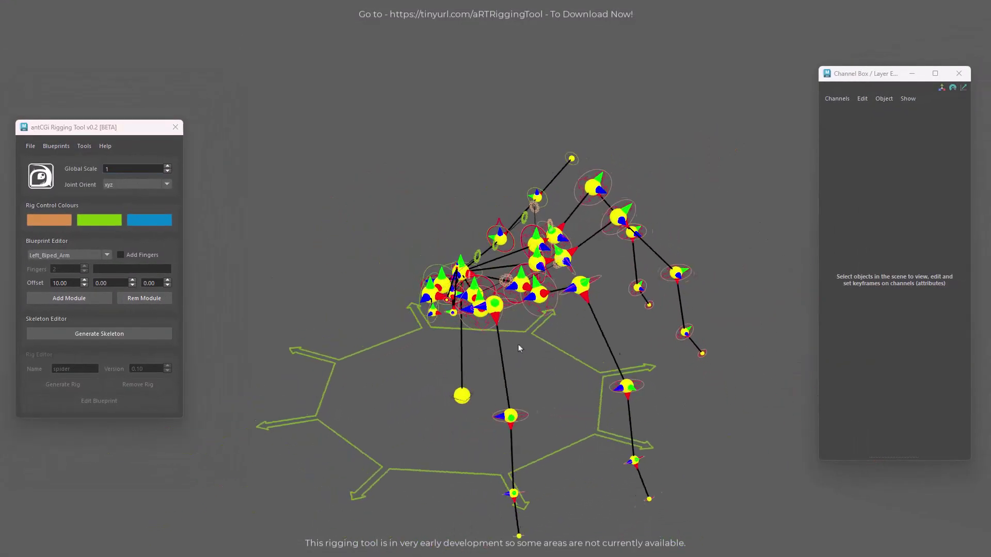
alt+drag(518, 344, 562, 344)
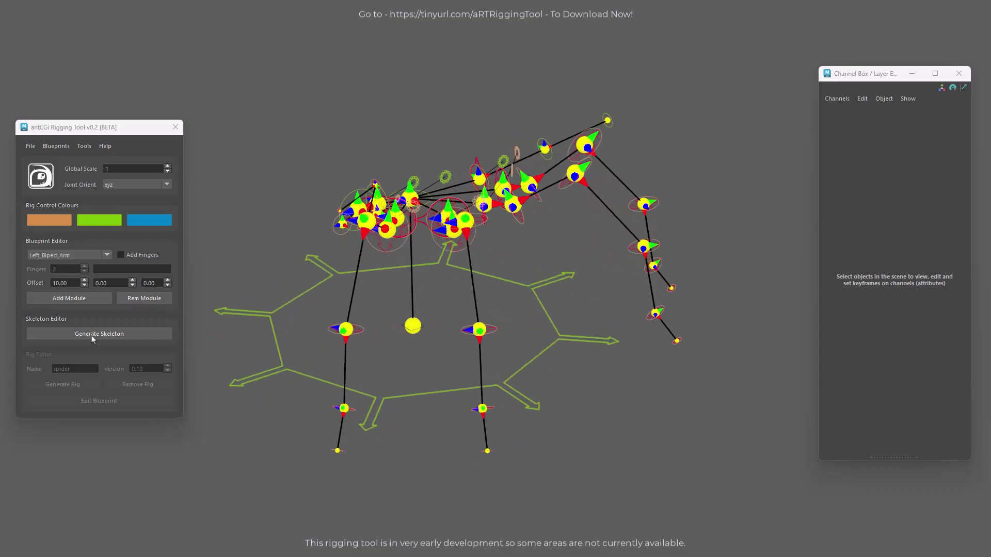
click(93, 339)
alt+drag(484, 338, 454, 351)
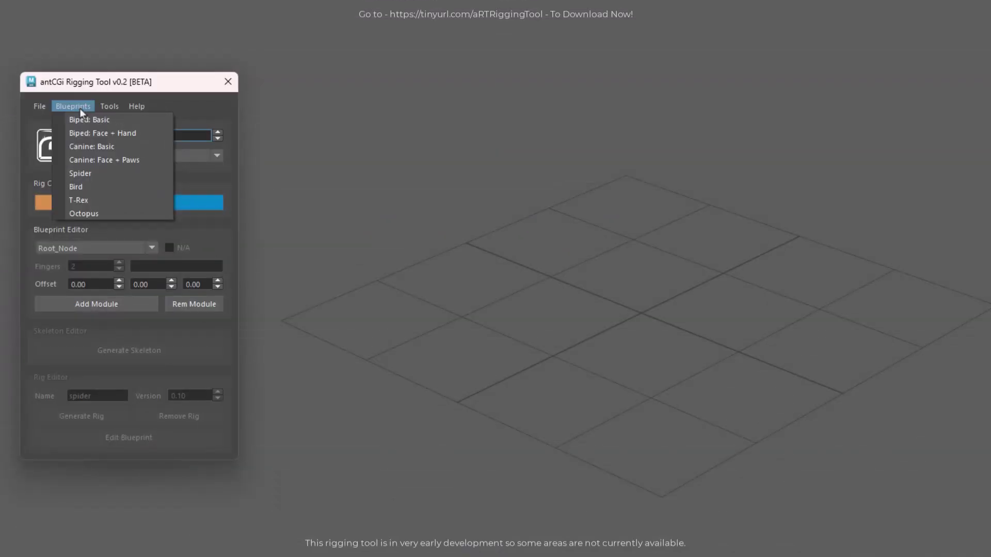
Step: Load the Octopus blueprint and generate its skeleton and rig
click(113, 213)
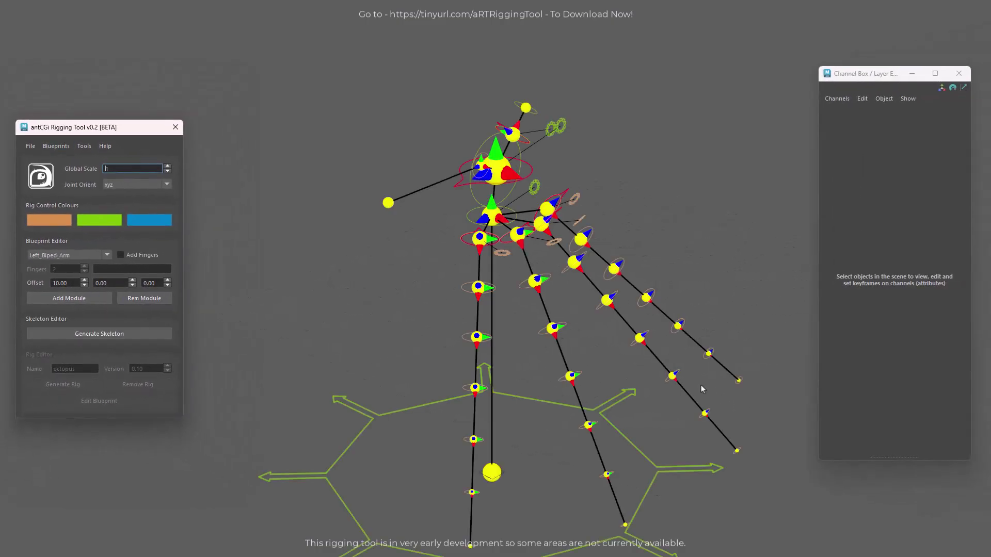
alt+drag(743, 413, 603, 341)
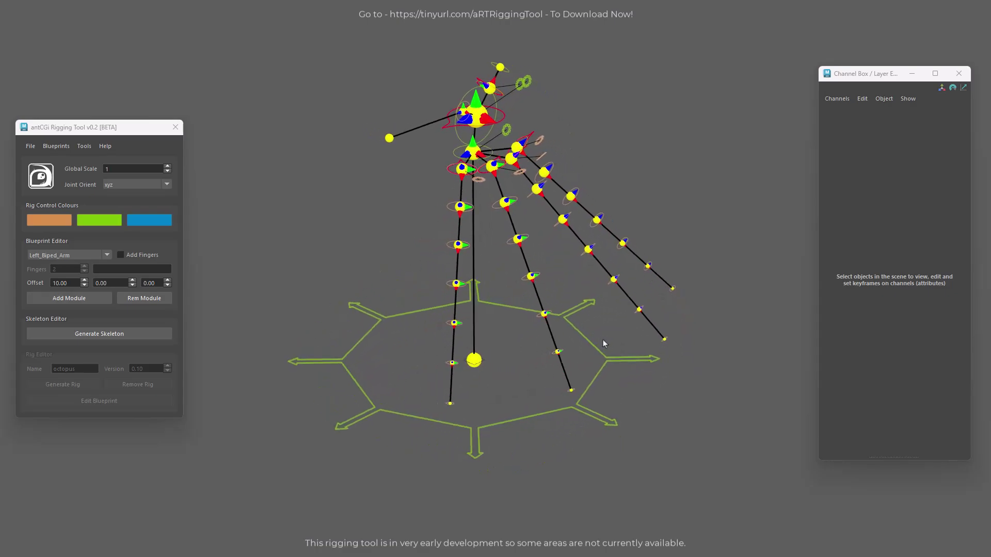
click(116, 339)
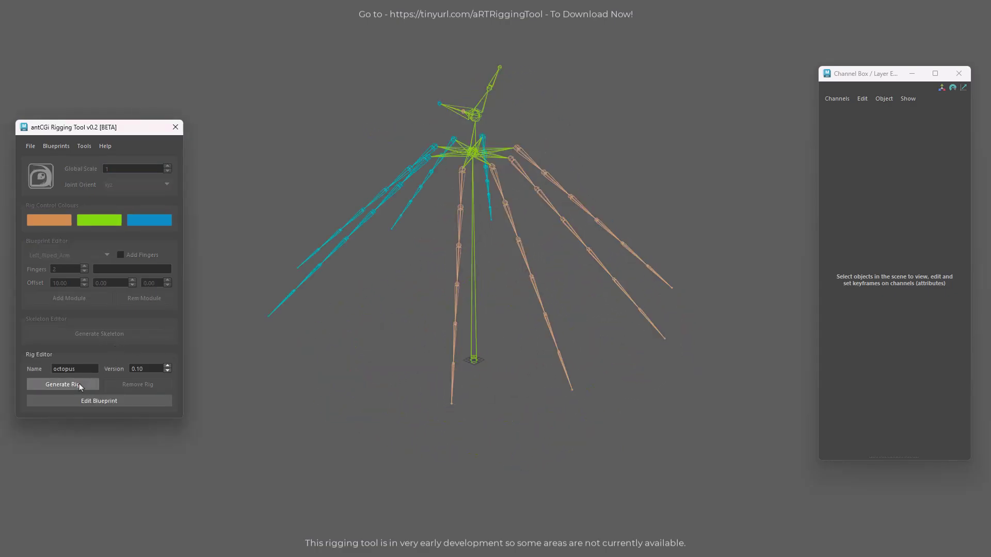
alt+drag(599, 369, 576, 323)
Step: Try rotating the second left tentacle's FK controls together to curl the tentacle, and undo the rotation
click(531, 242)
key(e)
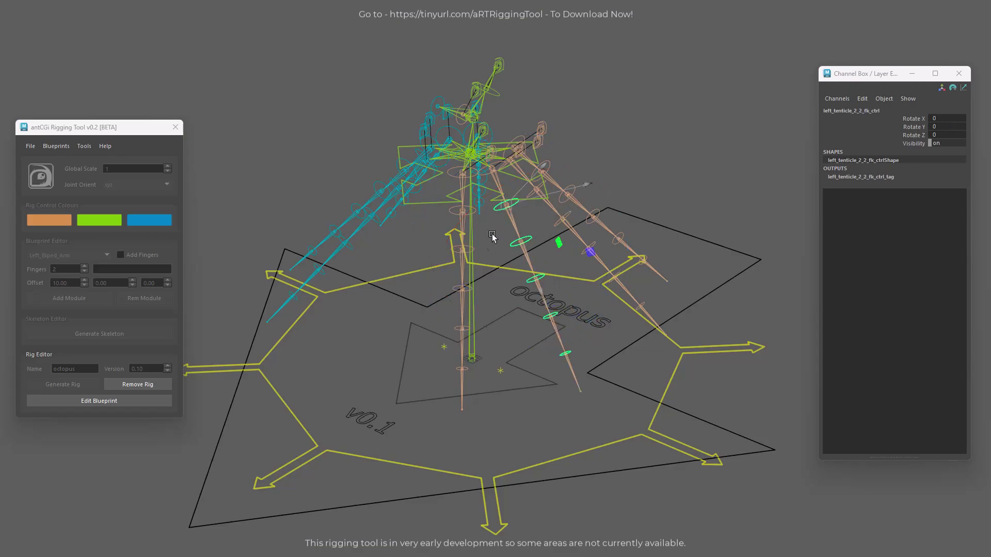
alt+drag(492, 236, 542, 222)
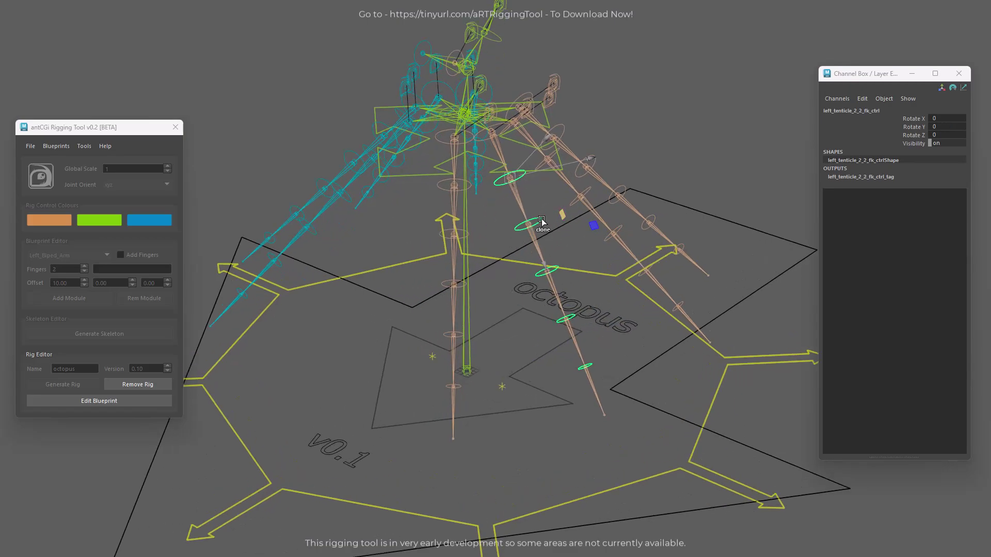
click(578, 370)
alt+drag(578, 371, 643, 355)
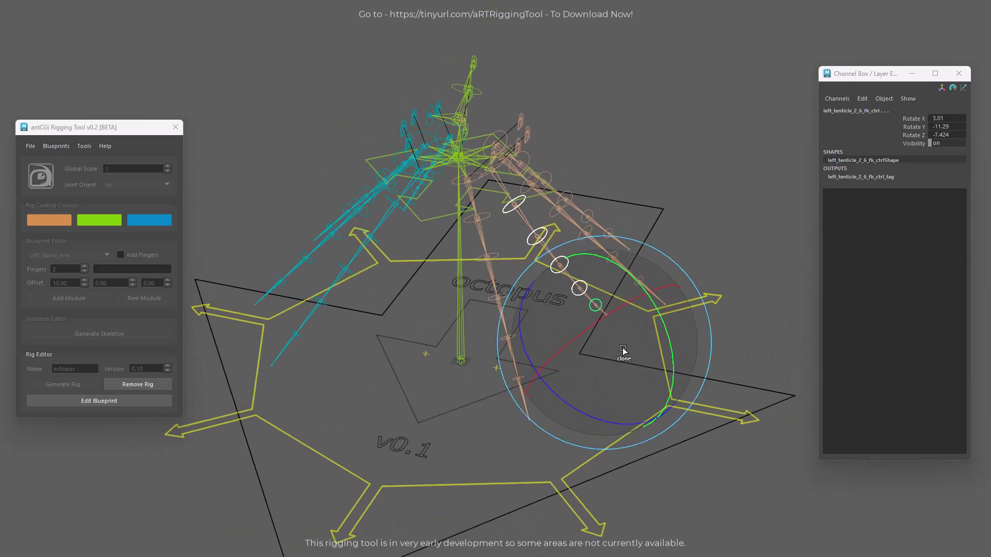
key(ctrl+z)
alt+drag(508, 265, 475, 261)
Step: In the octopus blueprint, set the first left tentacle's Rig Type to SplineIK and scale its end IK compass control to 6.24
click(139, 385)
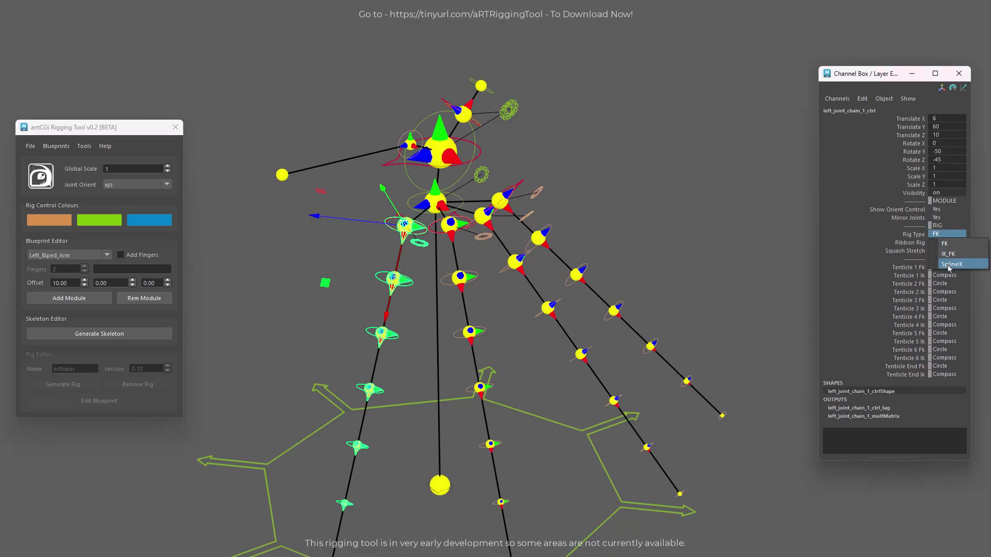
alt+right_drag(748, 320, 706, 320)
alt+drag(645, 412, 689, 428)
alt+middle_drag(688, 454, 676, 322)
alt+right_drag(675, 322, 758, 322)
click(477, 362)
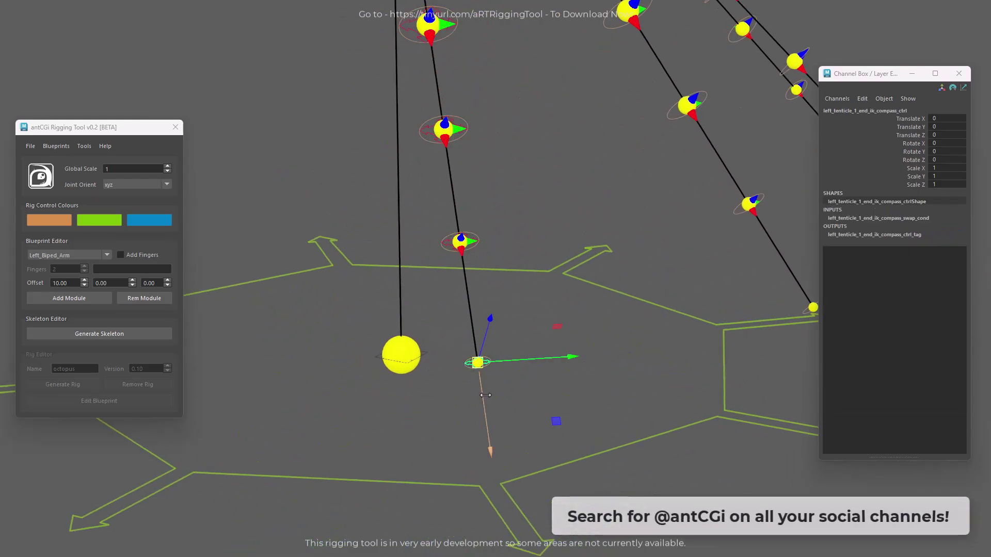
scroll(604, 371, down, 10)
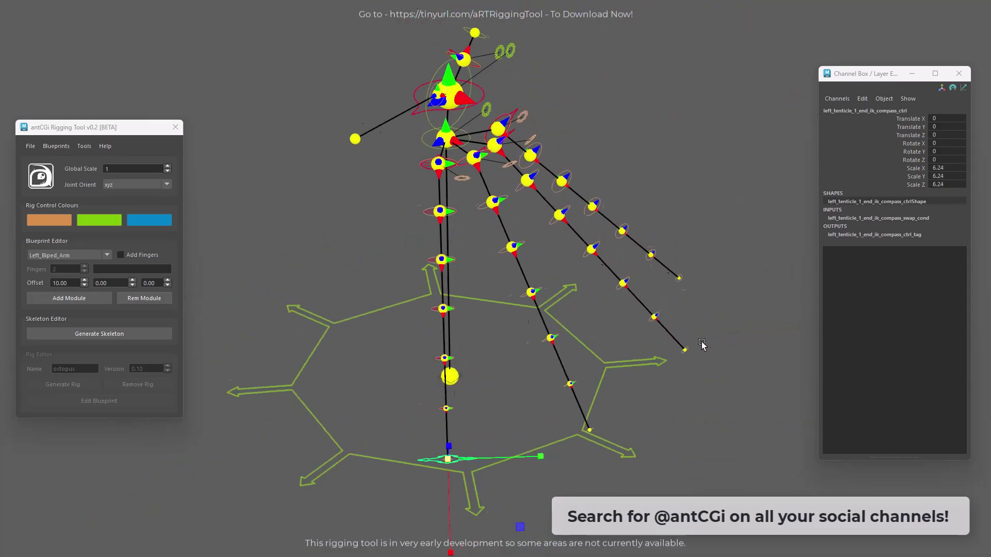
Step: Rebuild the octopus skeleton and rig, and test-move the first left tentacle's end IK control
click(99, 334)
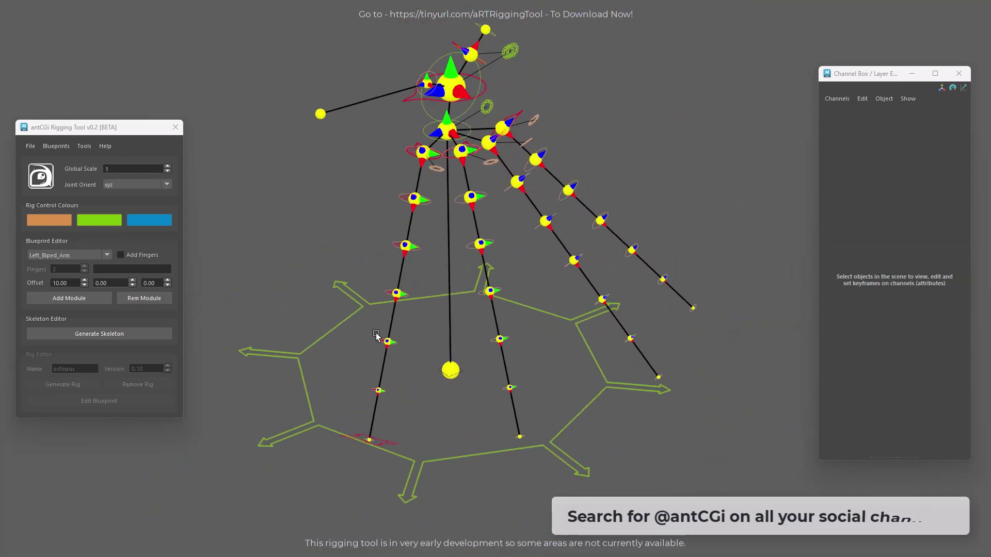
alt+drag(496, 283, 533, 263)
click(540, 290)
alt+drag(525, 315, 541, 313)
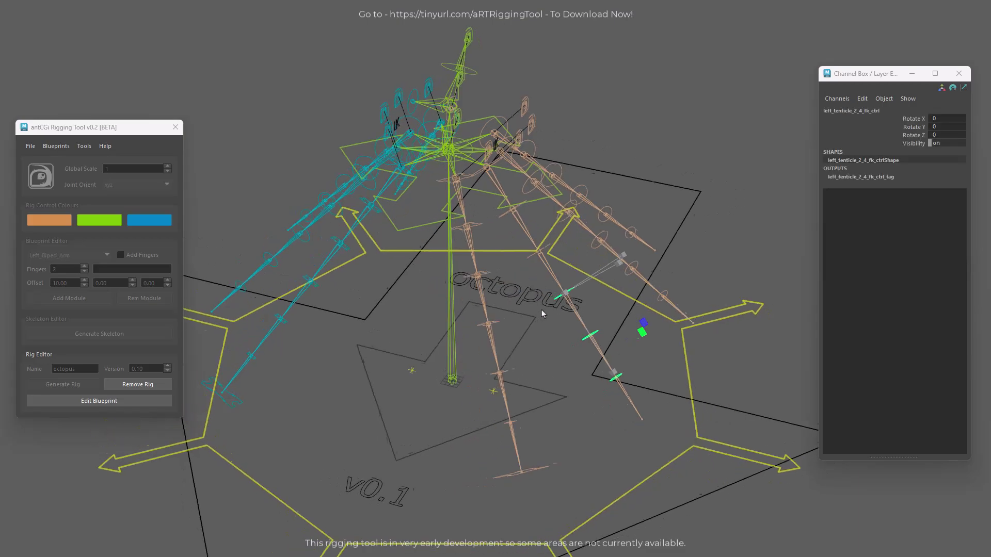
click(556, 463)
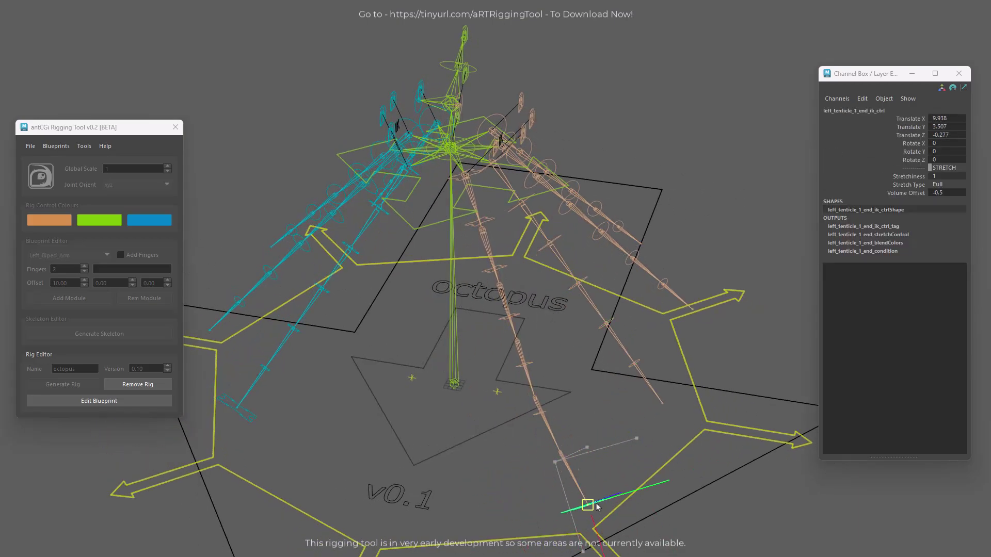
click(529, 380)
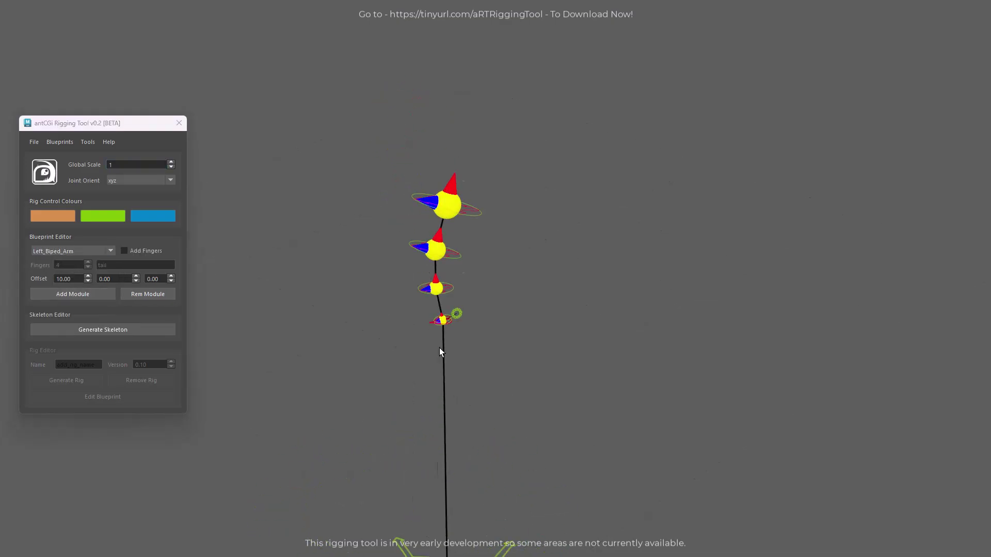
Step: Enlarge the control shapes around the new blueprint's spine locators
scroll(641, 309, up, 3)
scroll(537, 338, down, 2)
scroll(497, 317, up, 3)
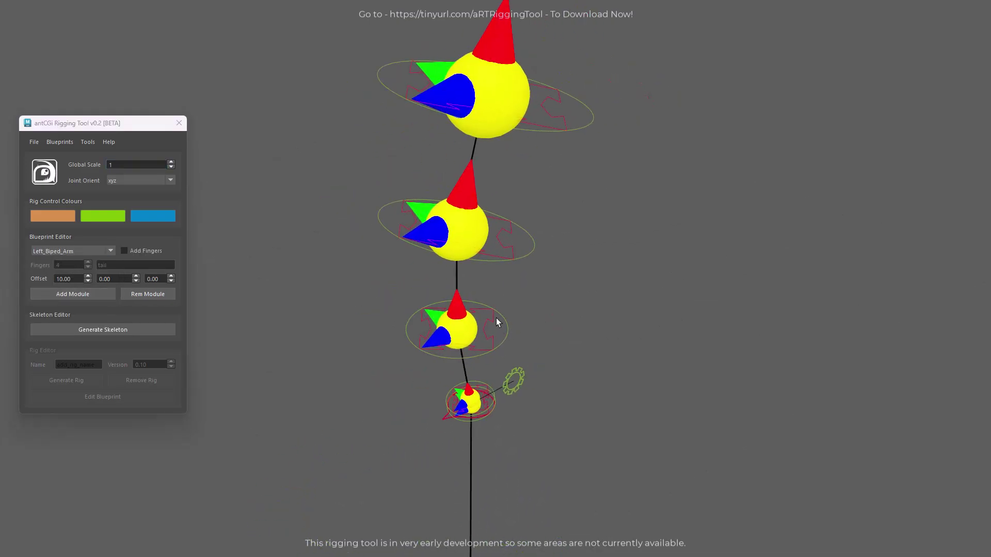
drag(485, 97, 665, 372)
click(583, 340)
Step: Add a Left_Arachnid_Leg module to the lowest spine locator, then move it forward and rotate it
click(462, 352)
scroll(568, 392, down, 4)
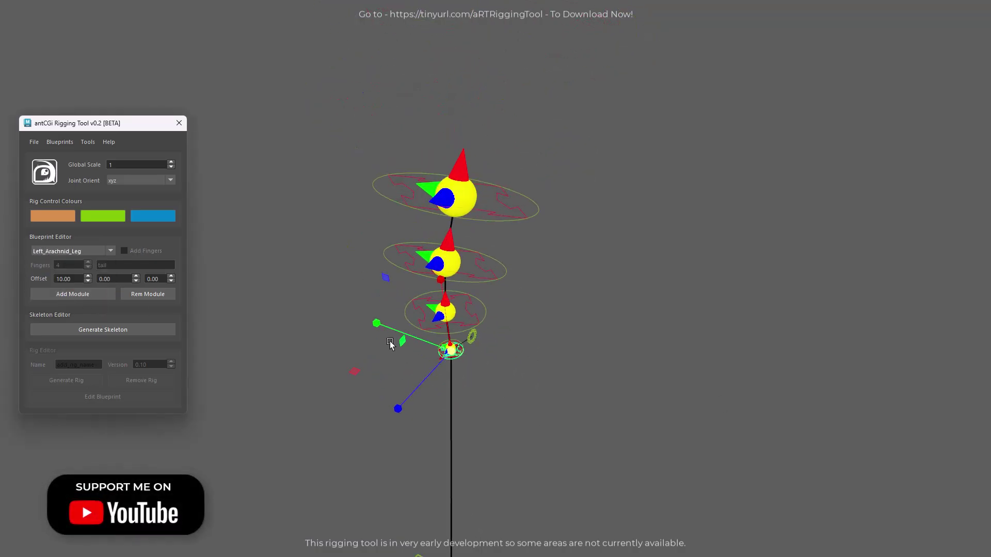
click(72, 294)
scroll(630, 238, up, 3)
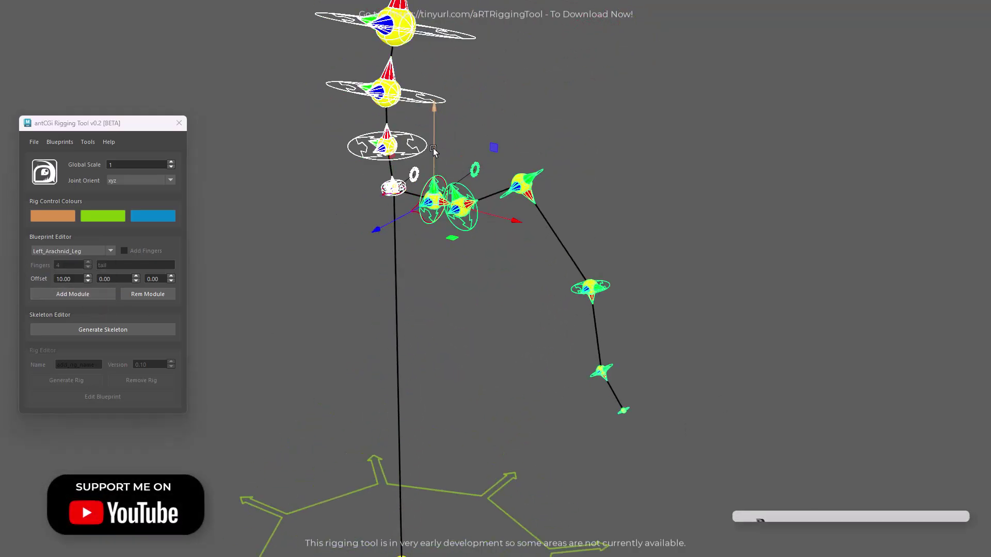
alt+drag(629, 237, 524, 262)
click(510, 256)
drag(422, 288, 397, 299)
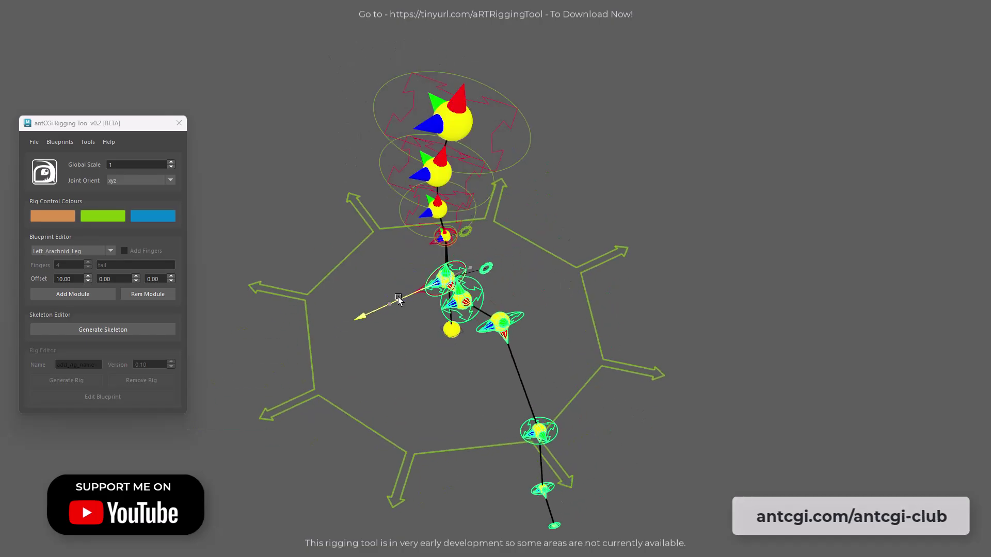
key(e)
drag(460, 353, 458, 326)
Step: Add a second Left_Arachnid_Leg module and move and rotate it so it points out to the side
click(72, 294)
scroll(561, 338, up, 2)
alt+drag(562, 338, 558, 361)
click(449, 328)
key(w)
drag(370, 361, 420, 349)
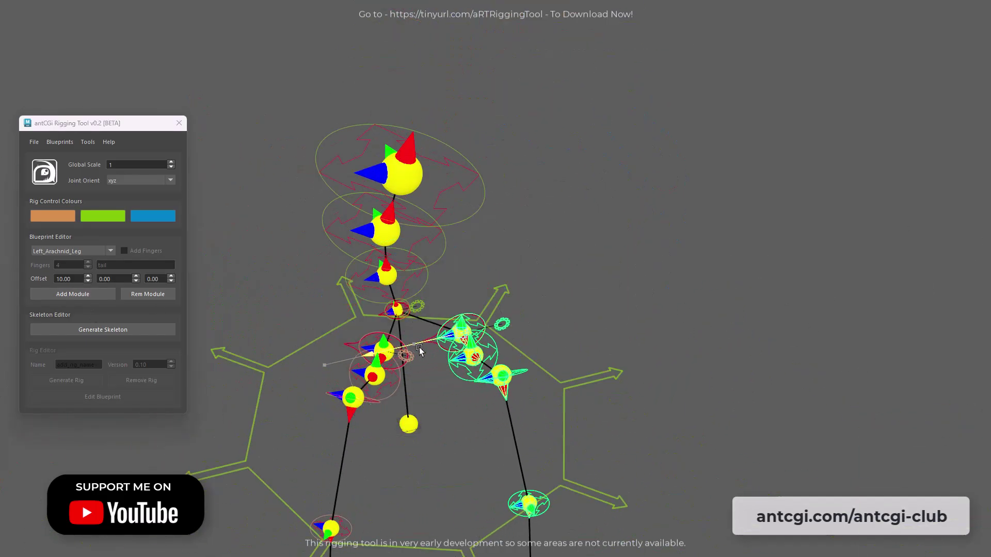
key(e)
drag(451, 399, 563, 248)
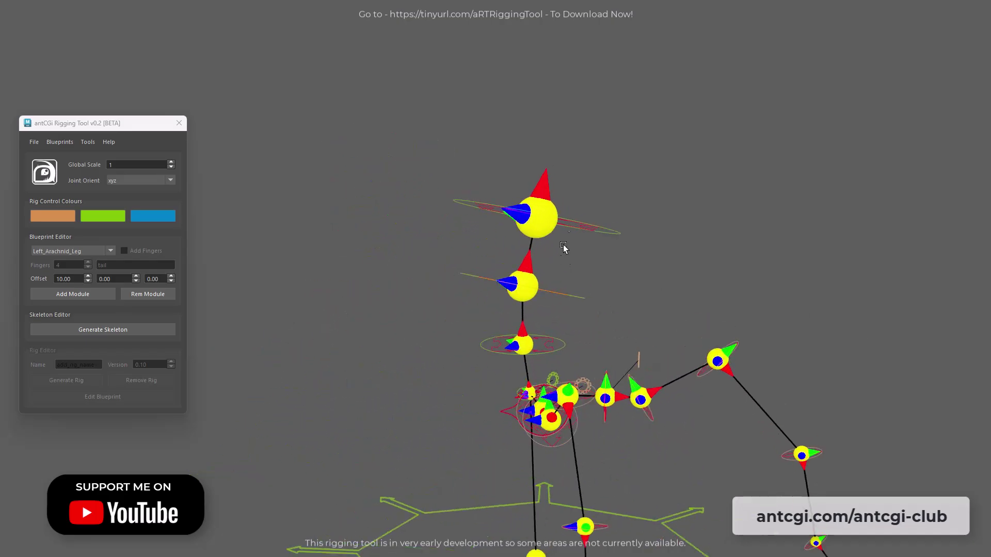
Step: Add a Left_Biped_Arm module to the topmost spine locator and adjust its placement
click(86, 250)
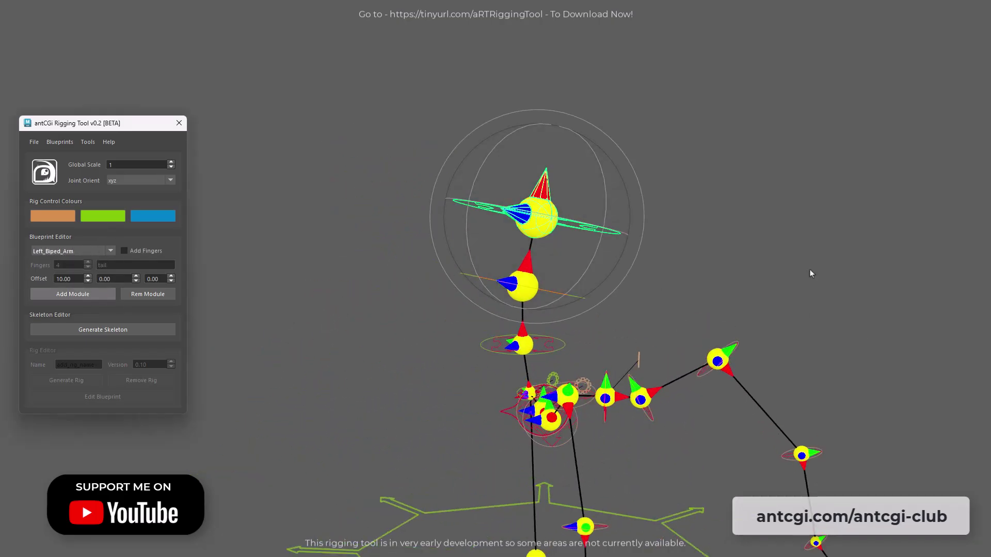
alt+drag(810, 274, 485, 203)
click(425, 210)
alt+drag(426, 211, 512, 236)
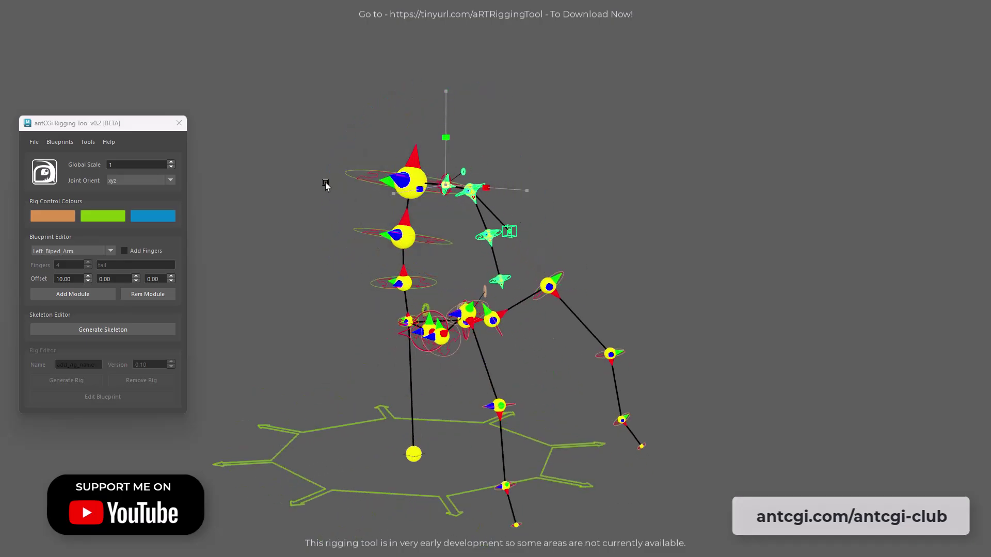
Step: Generate the skeleton and rig for the custom creature
alt+drag(446, 159, 549, 323)
click(103, 330)
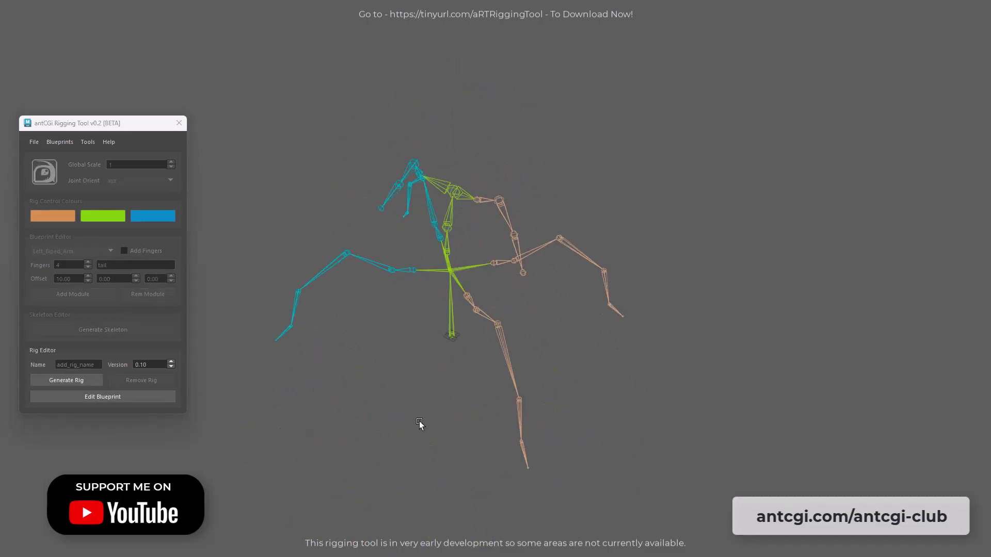
click(68, 384)
Step: Test the creature rig by moving the hip-level body control and rotating the spine control above it
click(420, 336)
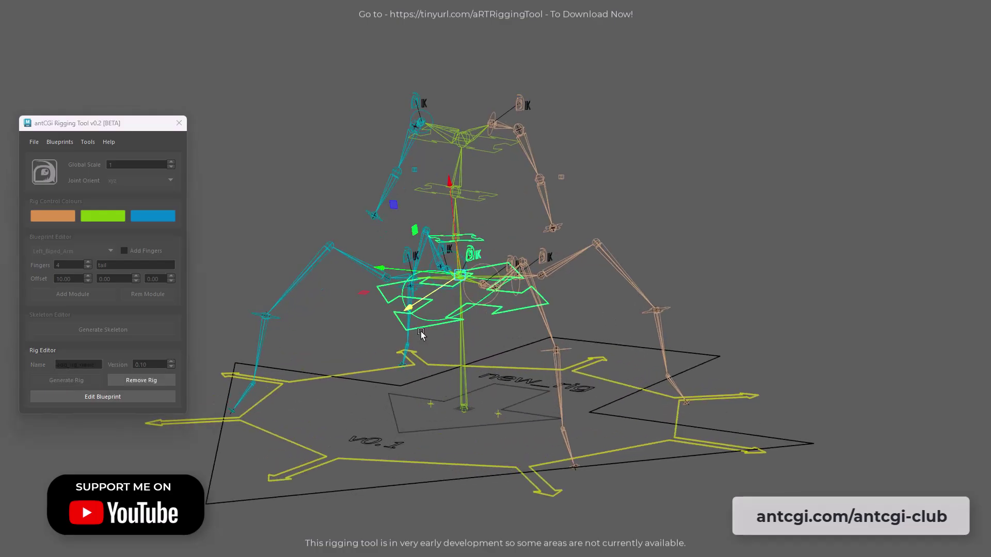
mouse_move(459, 277)
mouse_down()
mouse_move(506, 286)
mouse_move(456, 287)
mouse_up()
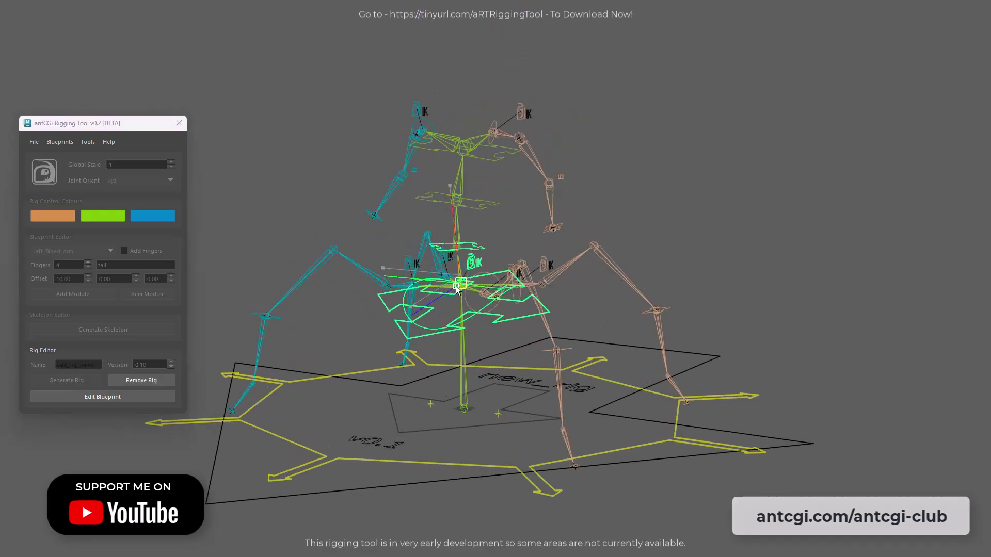
click(457, 201)
key(e)
drag(389, 203, 504, 225)
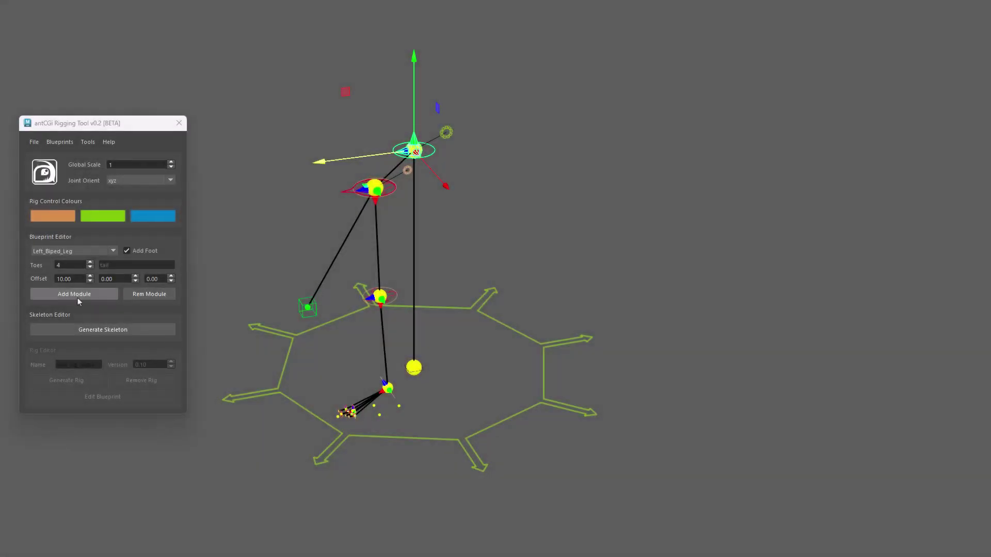
Step: Add another Left_Biped_Leg module with a four-toed foot to the hip locator
click(77, 298)
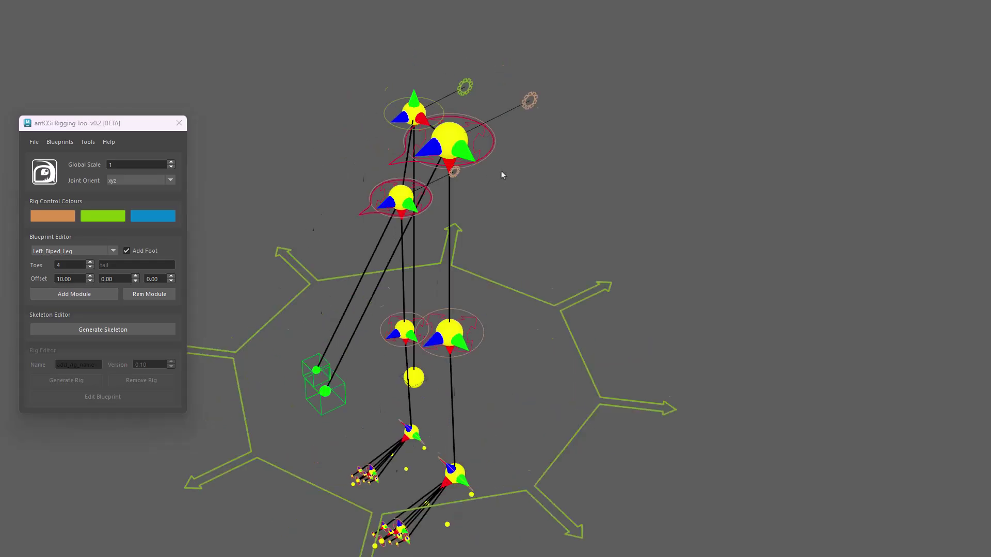
Step: Try moving the front leg module and undo the move
alt+drag(501, 171, 516, 179)
click(445, 206)
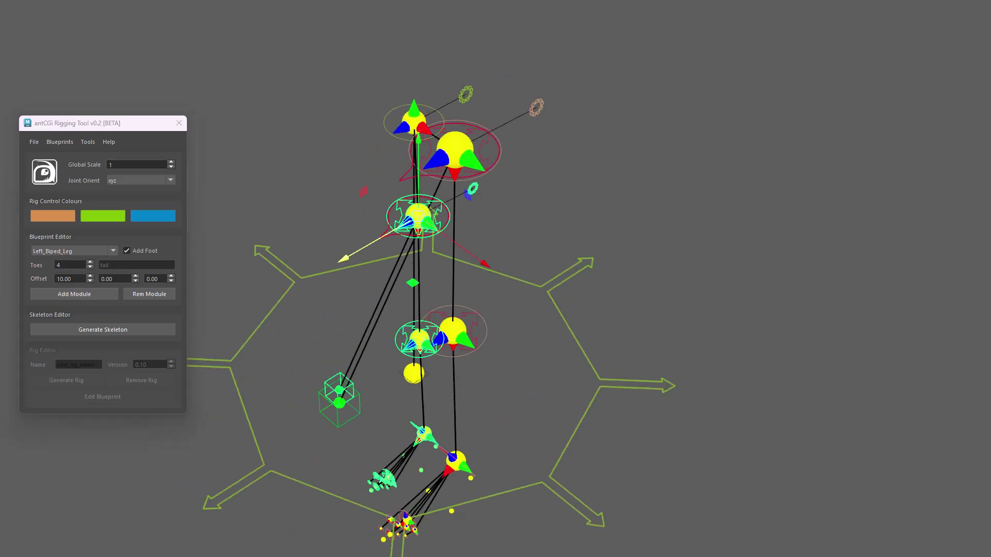
key(ctrl+z)
key(ctrl+z)
Step: Move the second leg module rearward so it stands clear of the front leg
alt+drag(791, 94, 691, 28)
drag(416, 25, 459, 77)
drag(364, 142, 448, 136)
click(615, 296)
alt+drag(594, 336, 639, 351)
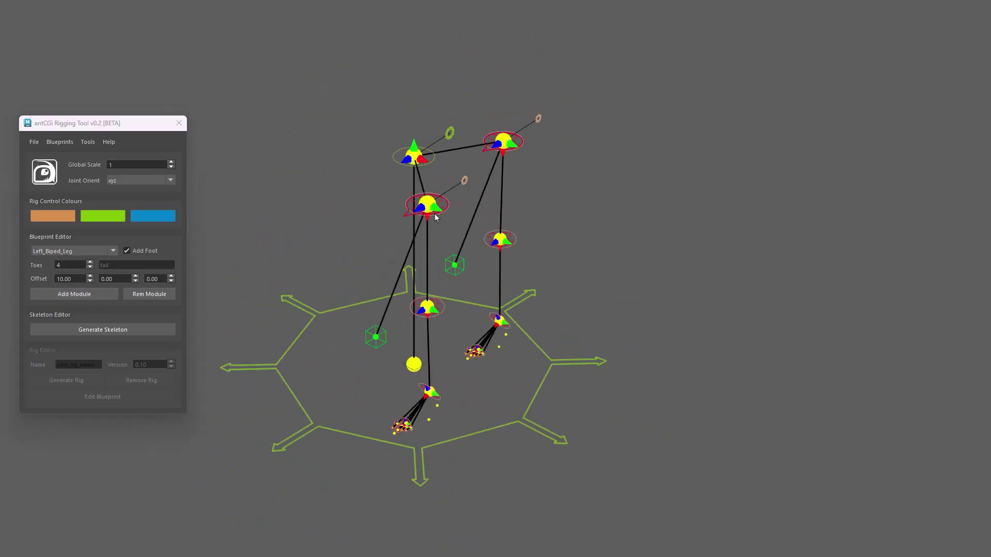
Step: Select the hip locator and choose Left_Biped_Arm as the module type
alt+drag(434, 213, 410, 209)
click(408, 154)
click(72, 252)
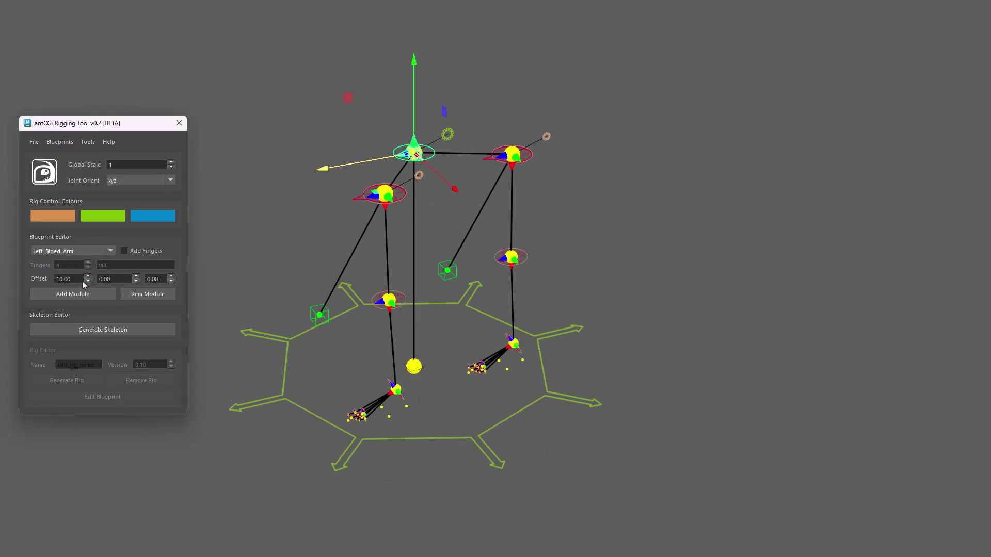
alt+drag(503, 182, 464, 155)
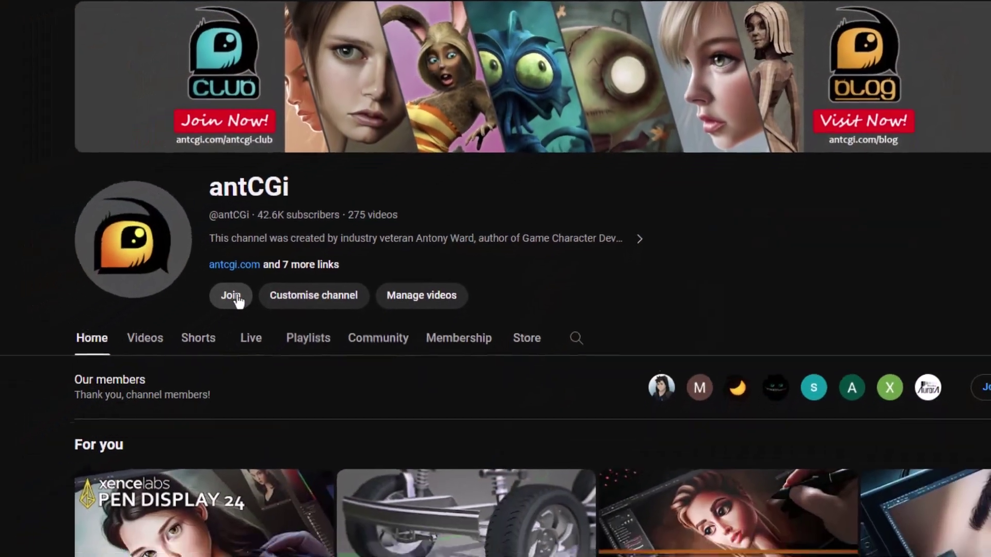
Step: Switch to the antCGi Ko-fi page in the browser and start a £3 monthly donation
click(193, 335)
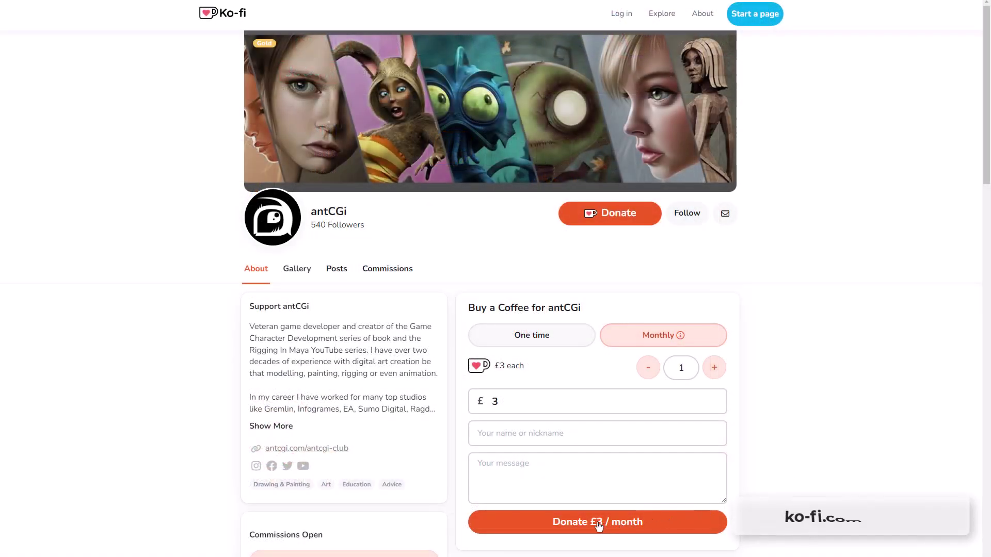
click(598, 524)
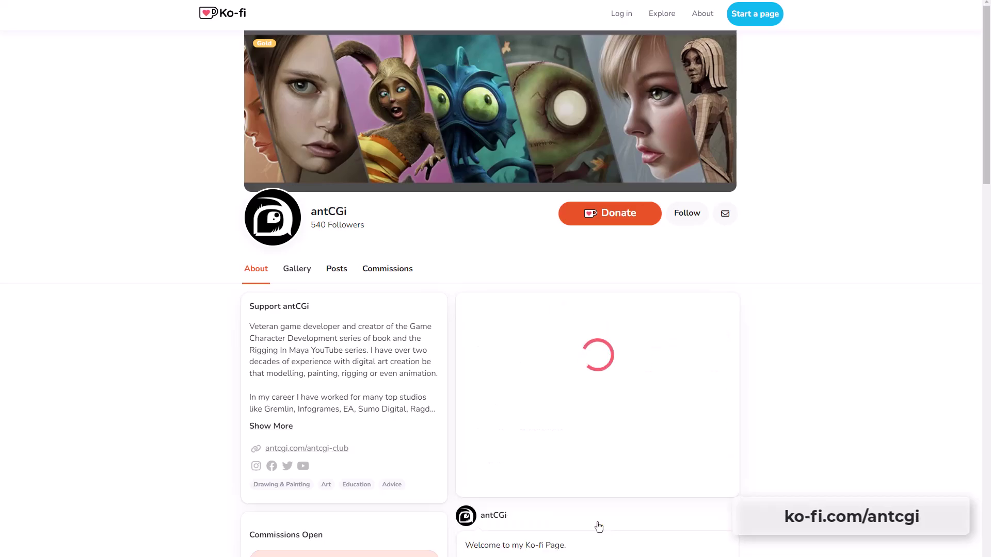